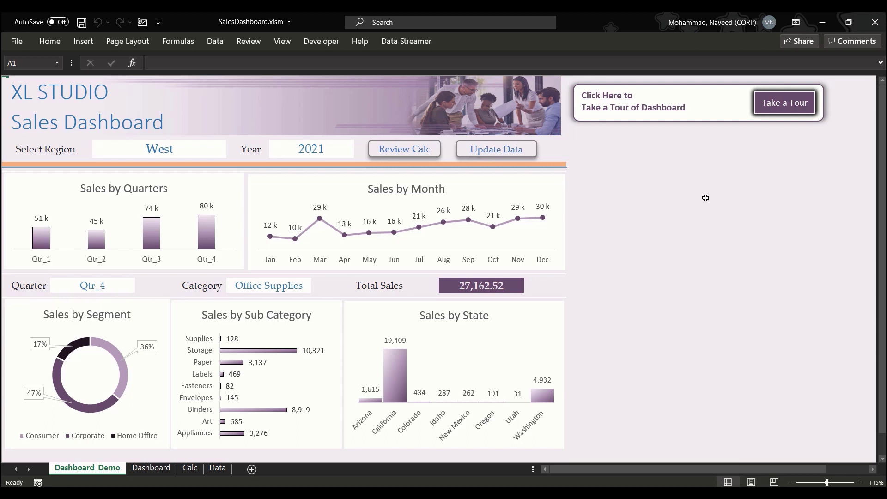
Run the guided tour on the Dashboard_Demo sheet from the region callout through the Review Calc and Update Data callout, and cancel it
click(786, 106)
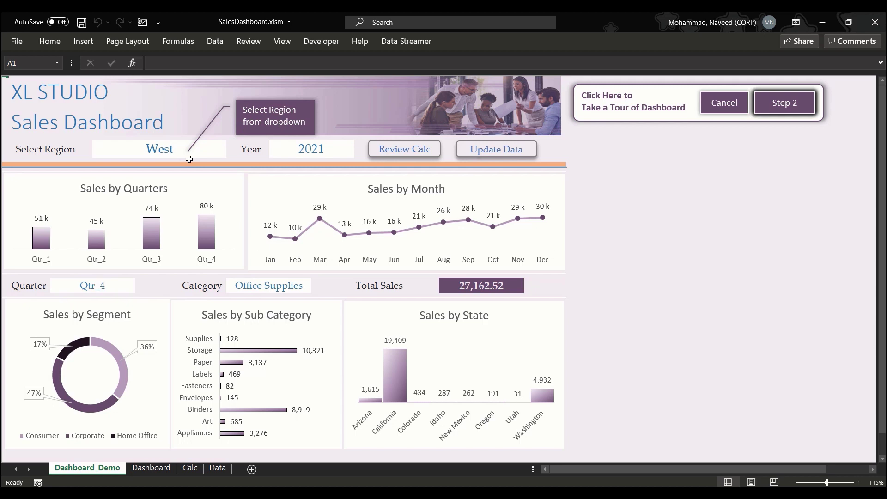
click(784, 105)
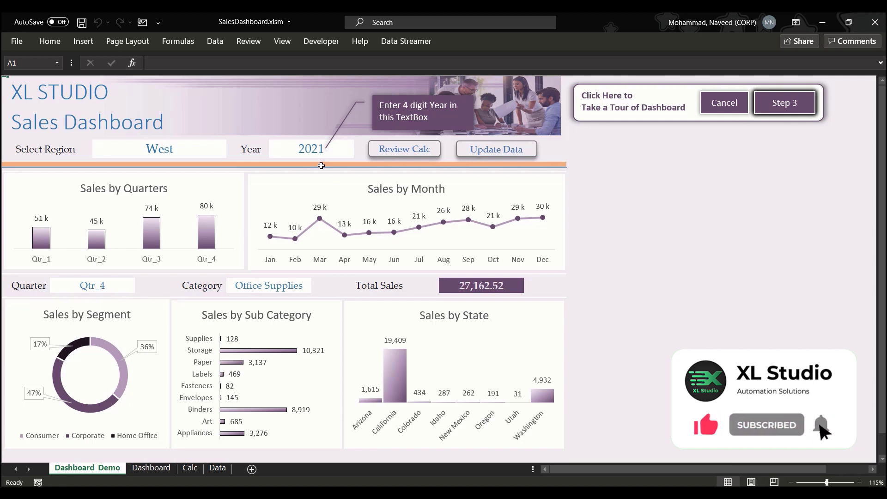
click(778, 114)
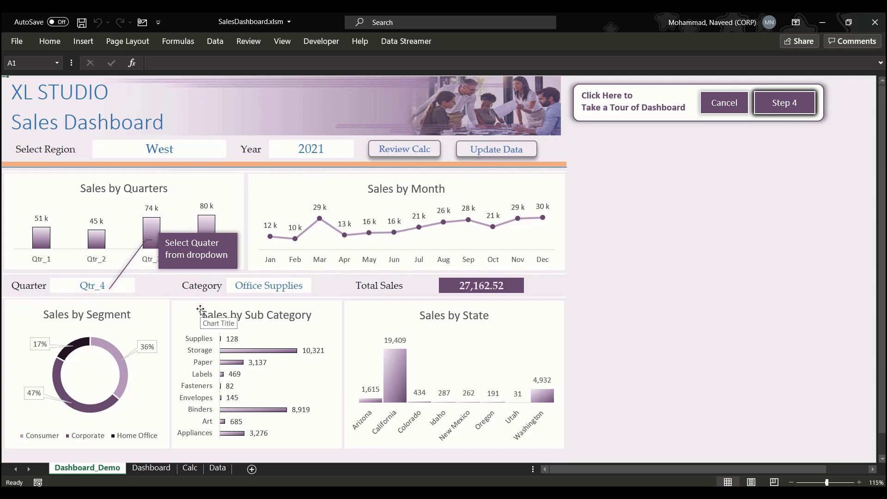
click(788, 112)
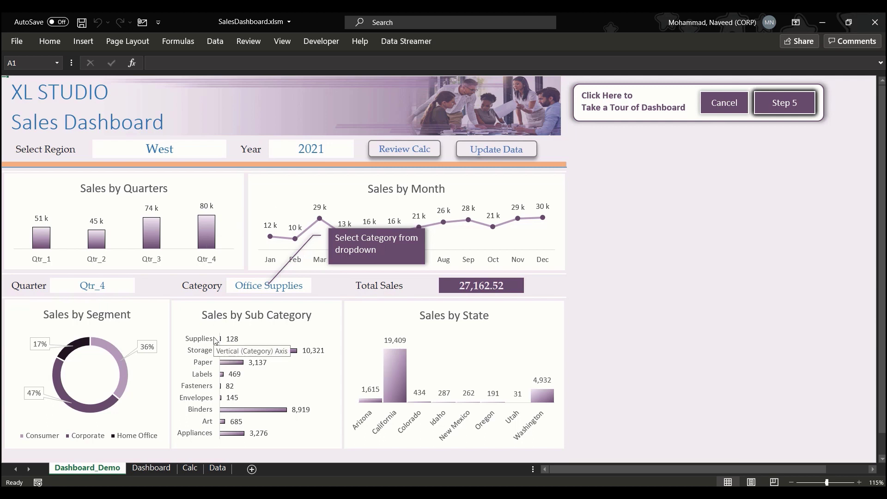
click(799, 103)
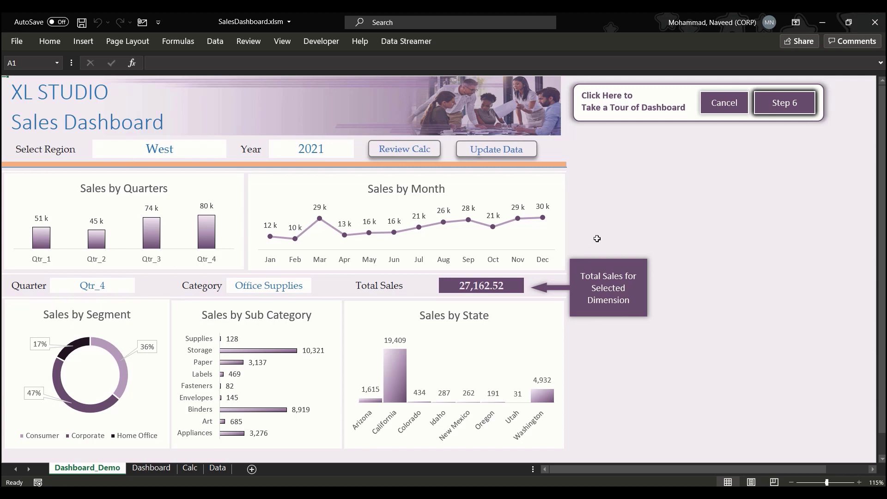
click(779, 114)
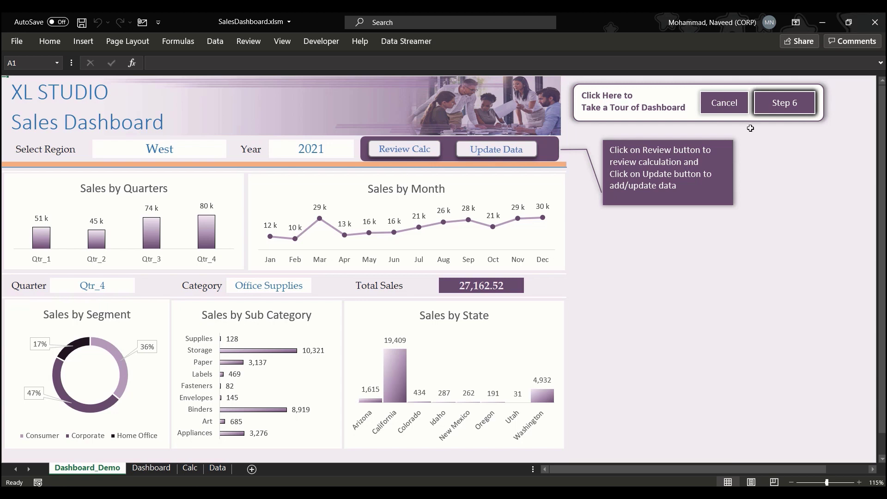
click(726, 109)
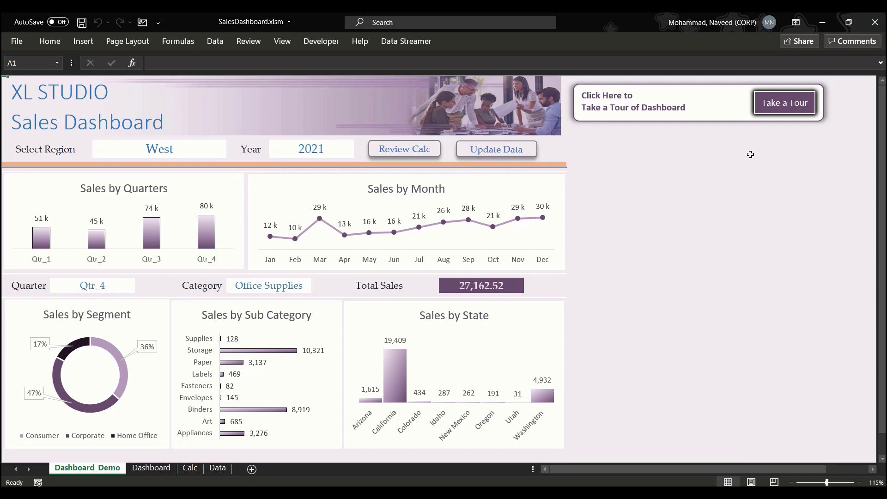
Replay the dashboard tour from its first callout to its last and cancel it
click(789, 112)
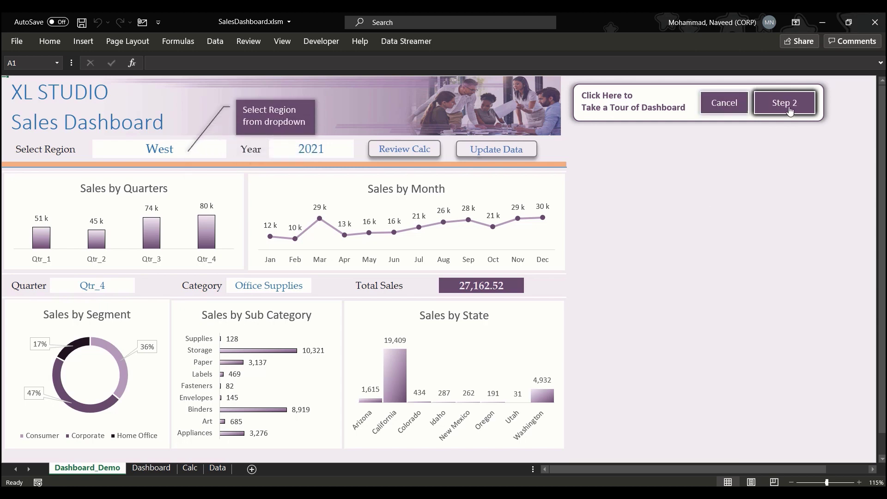
click(784, 114)
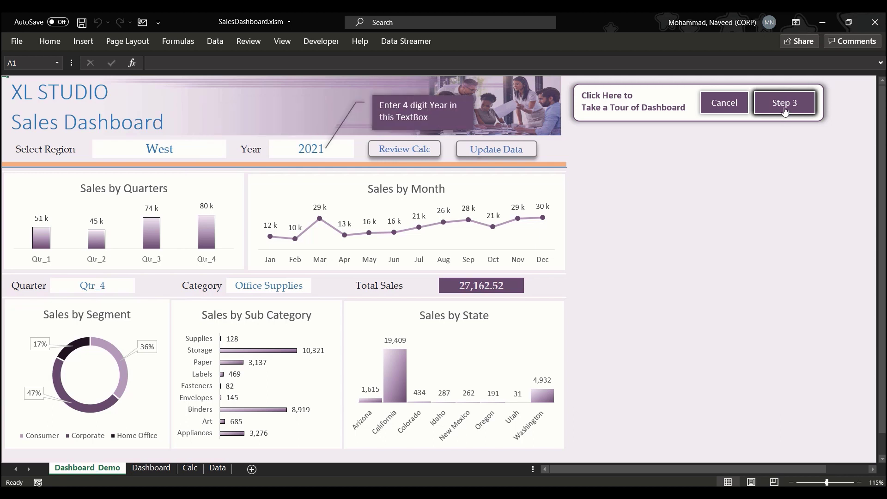
click(785, 112)
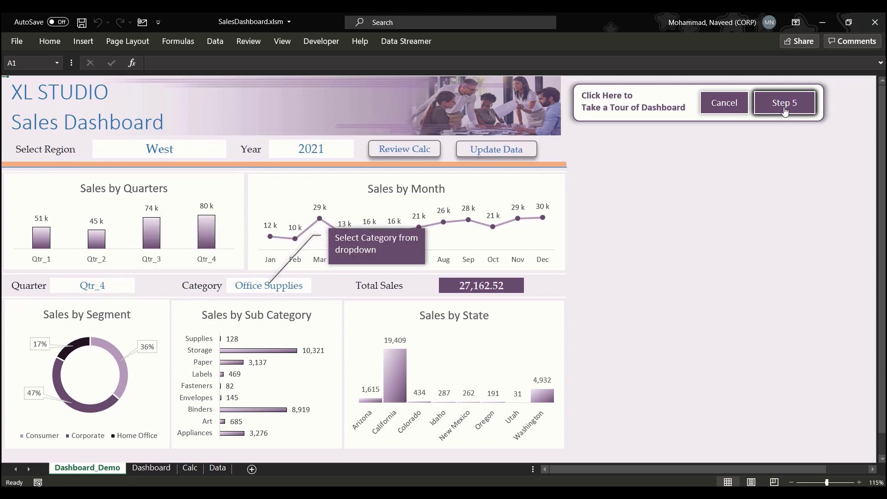
click(784, 111)
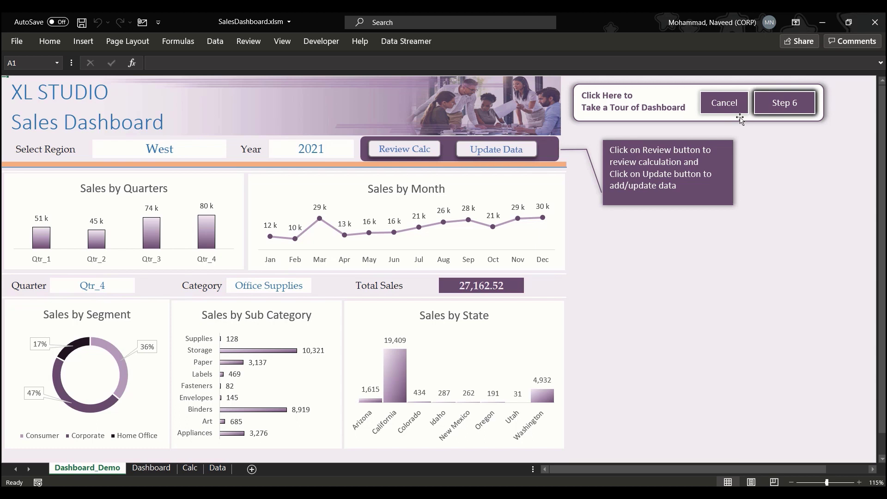
click(721, 109)
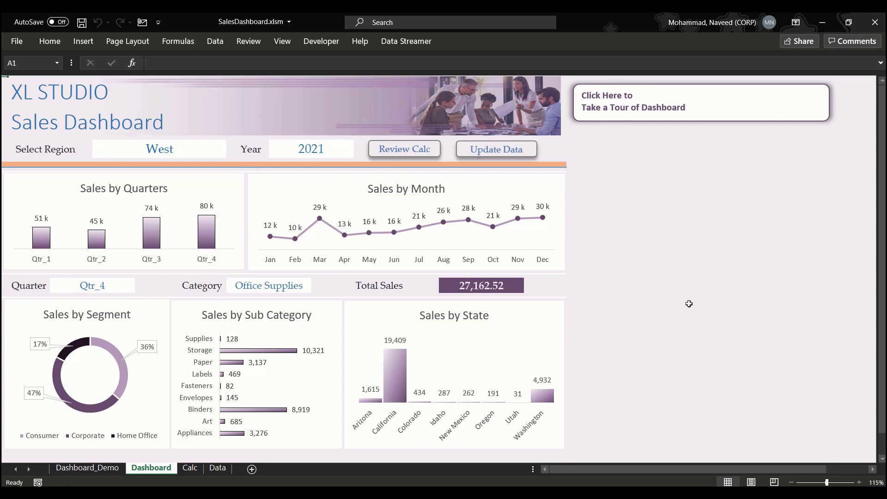
Return to the Dashboard_Demo sheet, examine every tour callout in sequence once more, and end the tour
click(99, 471)
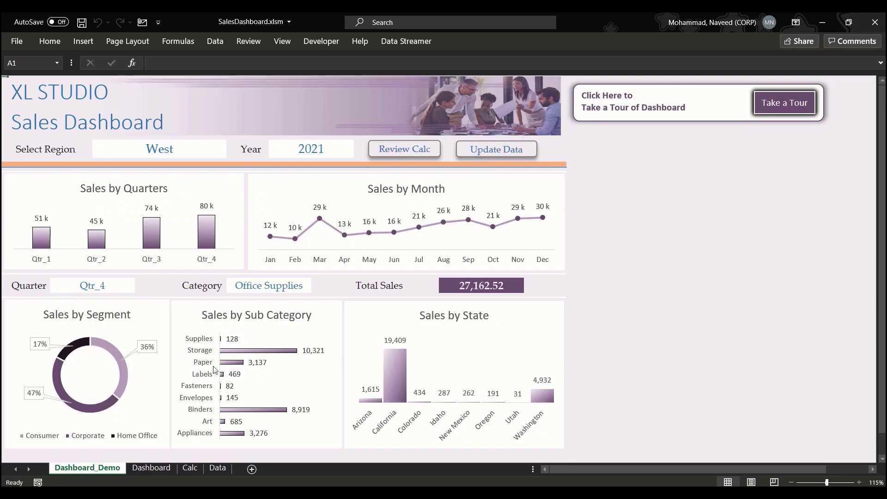
click(786, 108)
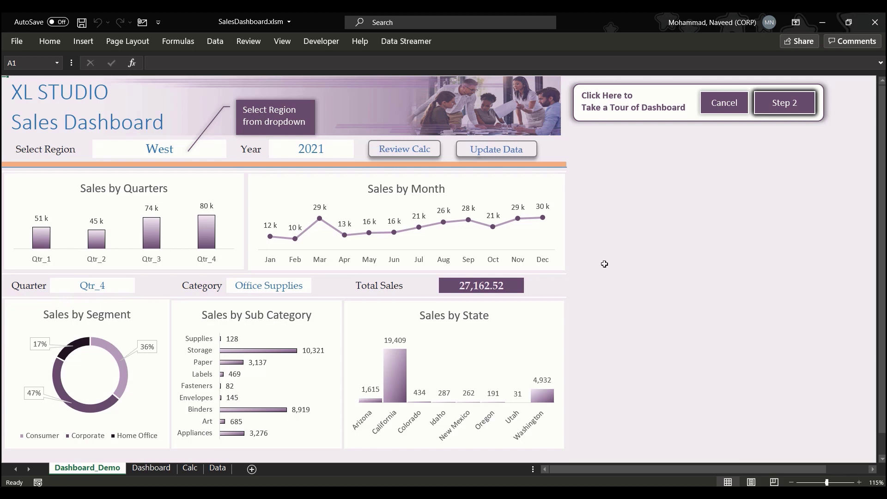
click(784, 113)
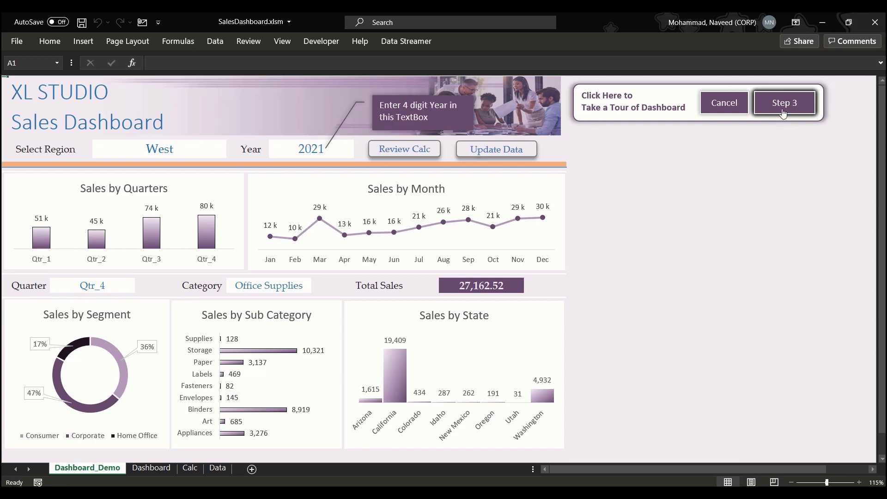
click(784, 113)
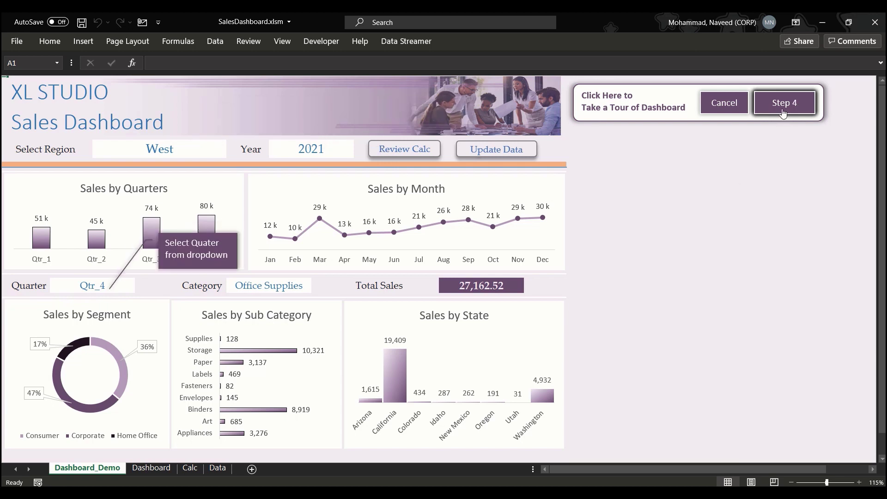
click(784, 113)
click(784, 113)
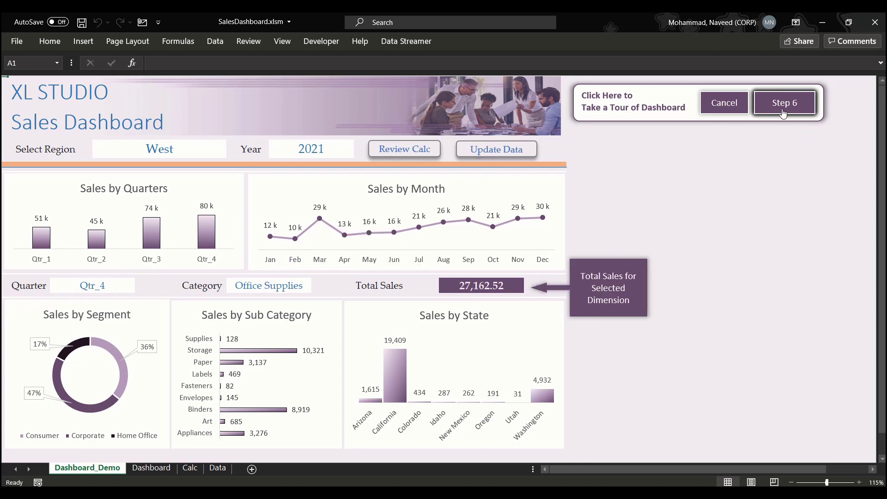
click(784, 113)
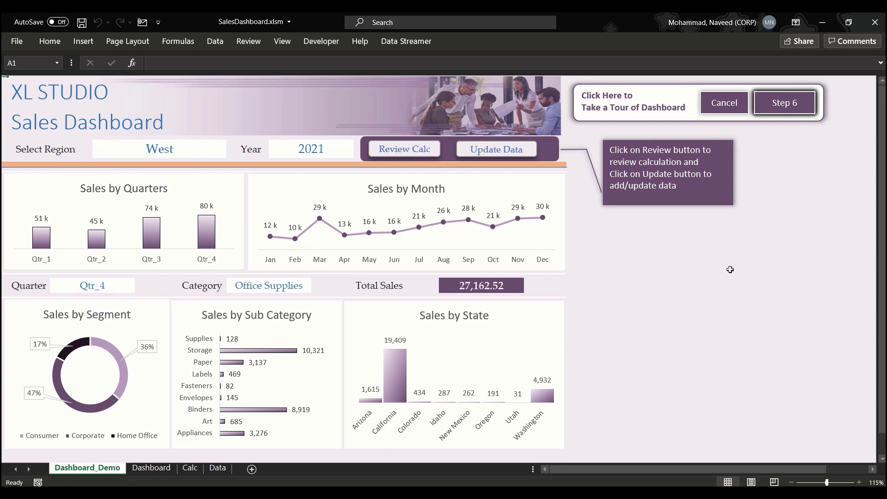
click(718, 113)
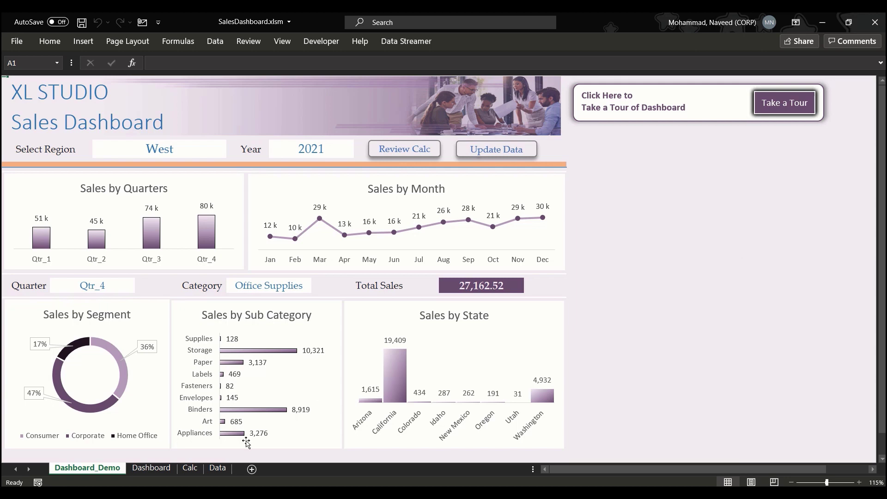
Draw a rectangle about 1.2" wide and 0.45" high in the blank area beside the charts on the Dashboard sheet
click(153, 469)
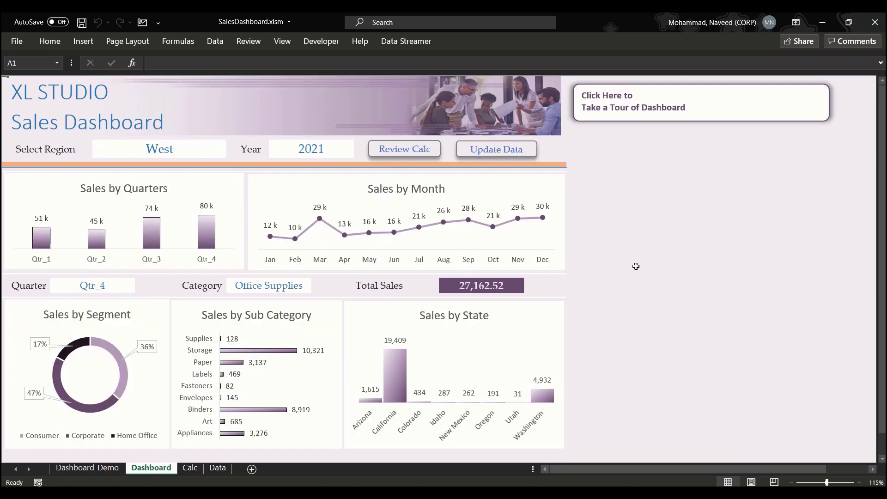
click(636, 230)
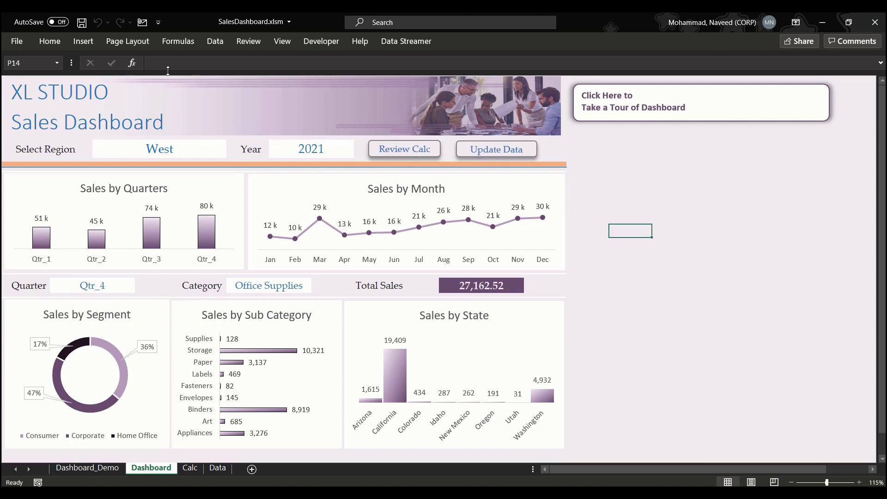
click(83, 41)
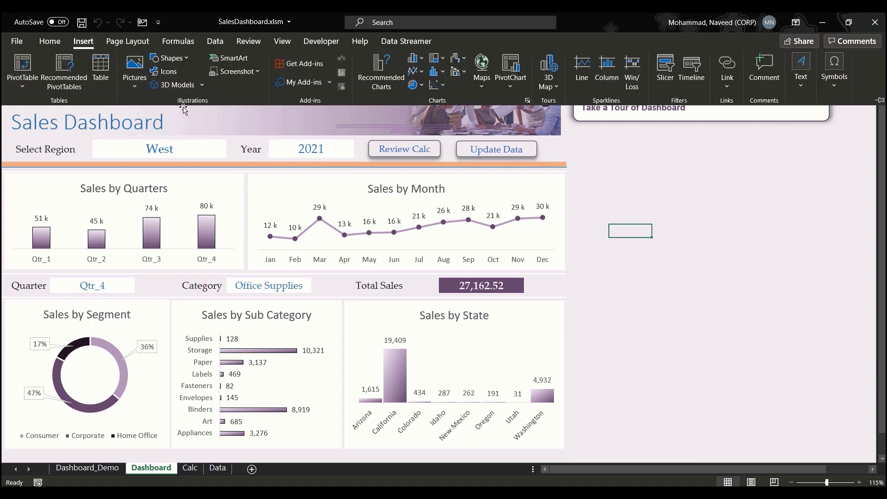
click(183, 59)
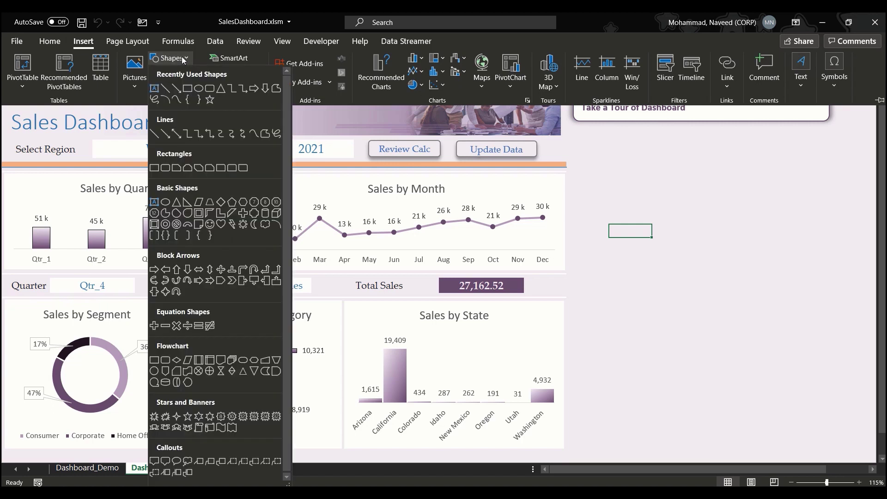
click(155, 168)
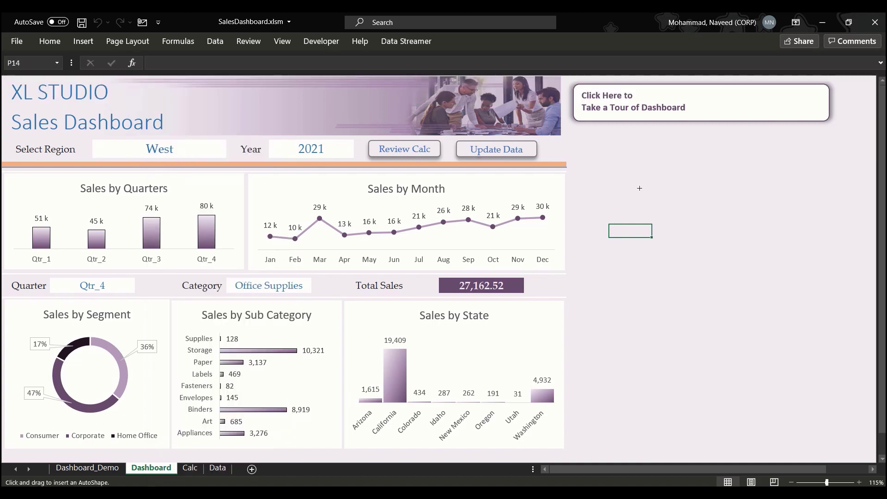
drag(640, 188, 689, 226)
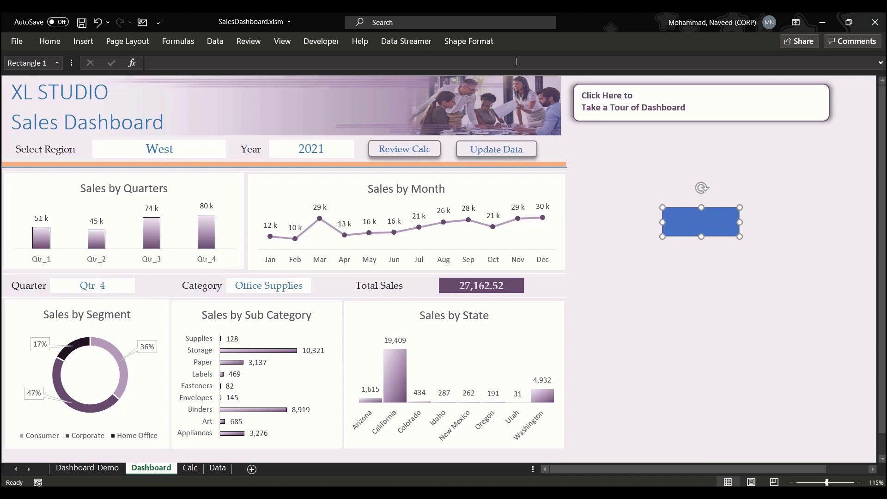
Fill the new rectangle with the recently used dark purple and move it slightly down
click(469, 43)
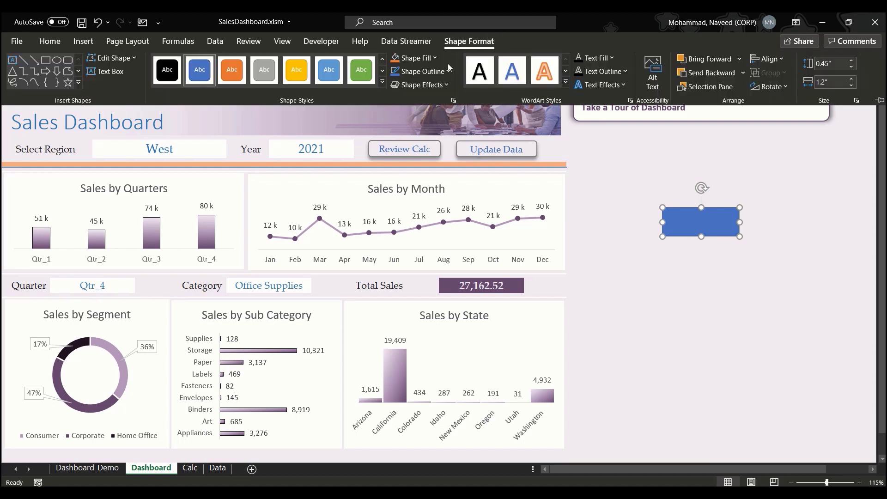
click(434, 58)
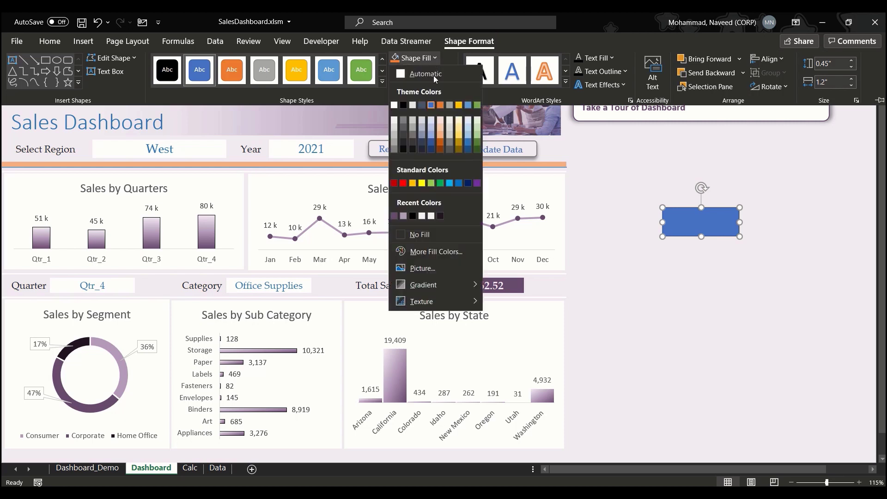
click(394, 216)
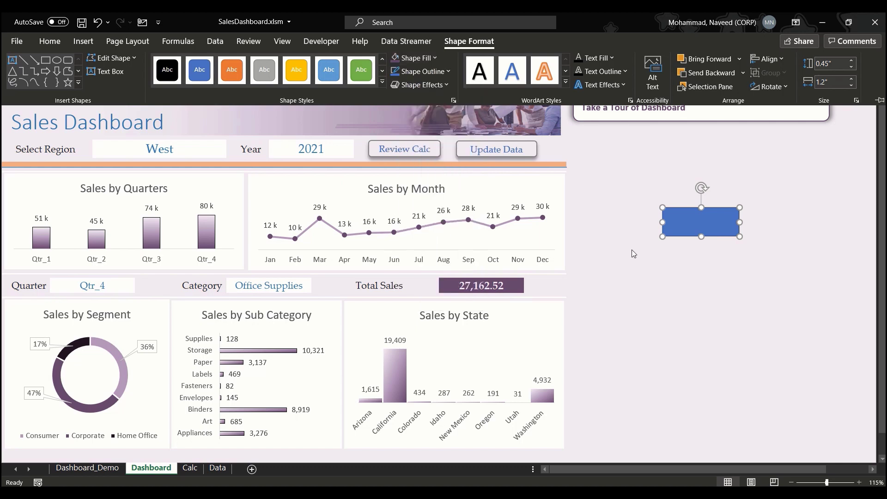
click(698, 228)
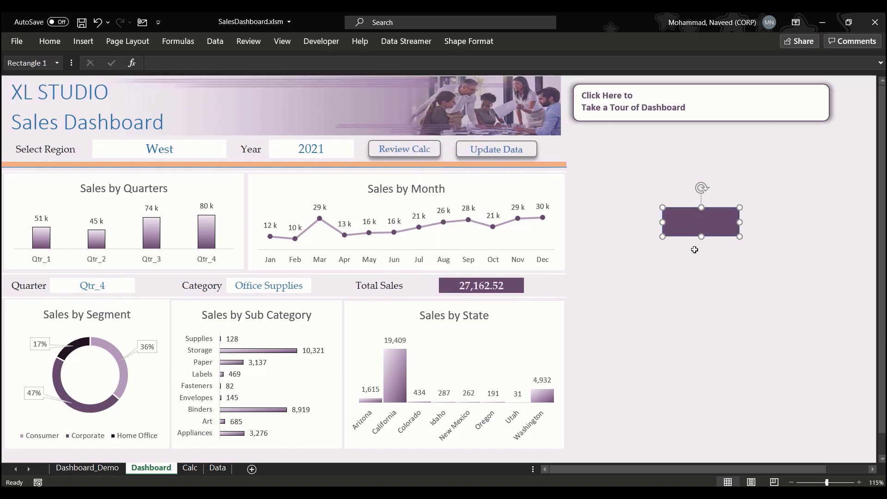
drag(685, 231, 683, 261)
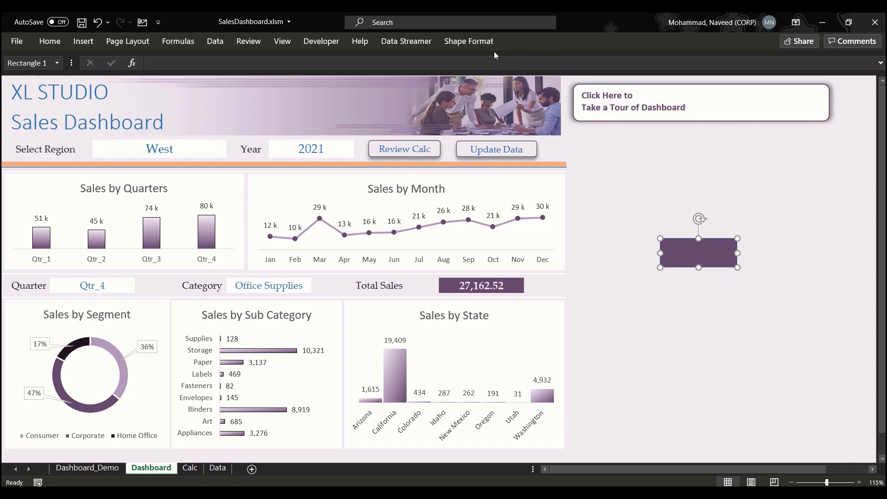
Set the rectangle's outline to the same recently used dark purple
click(472, 43)
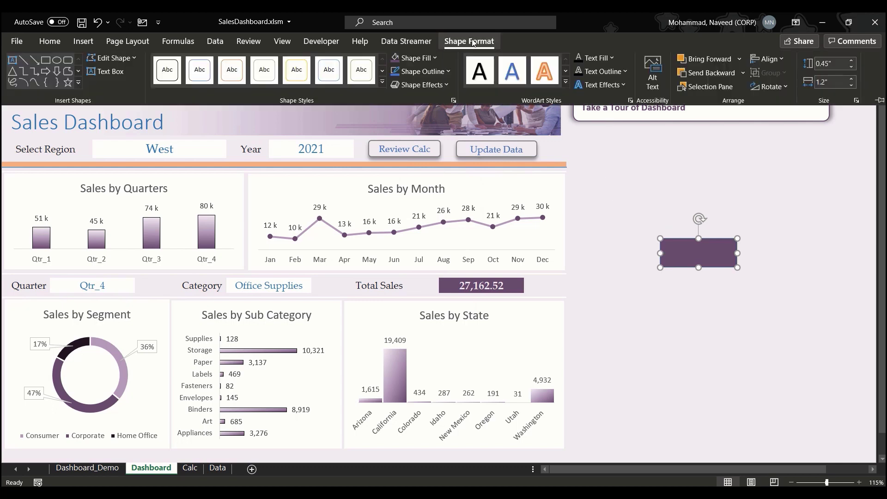
click(437, 72)
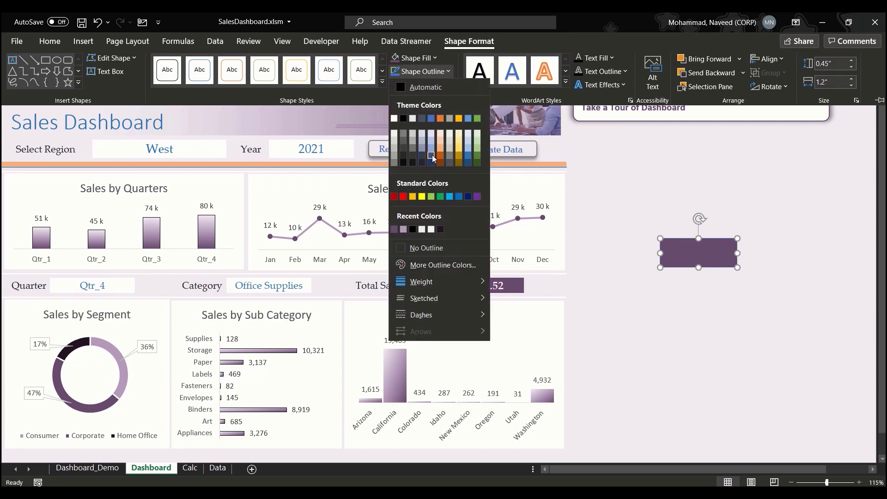
click(395, 230)
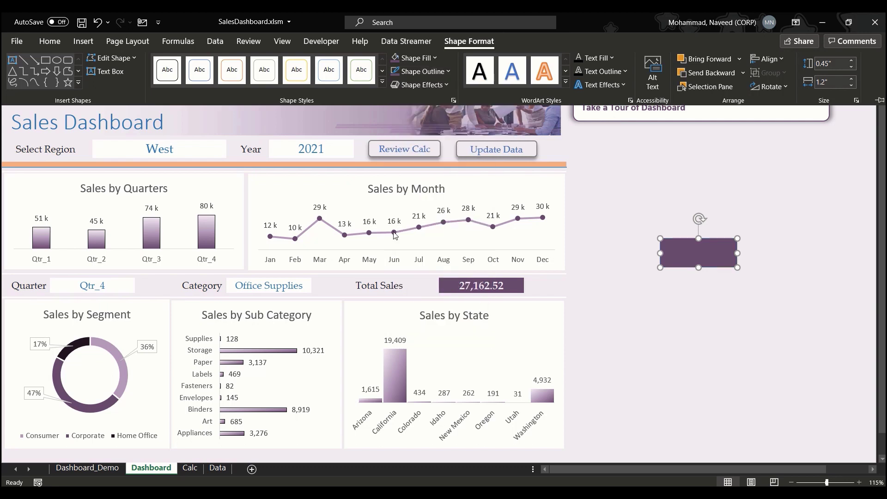
Apply the centred outer shadow to the purple rectangle, shrink it slightly and move it closer to the charts
click(427, 88)
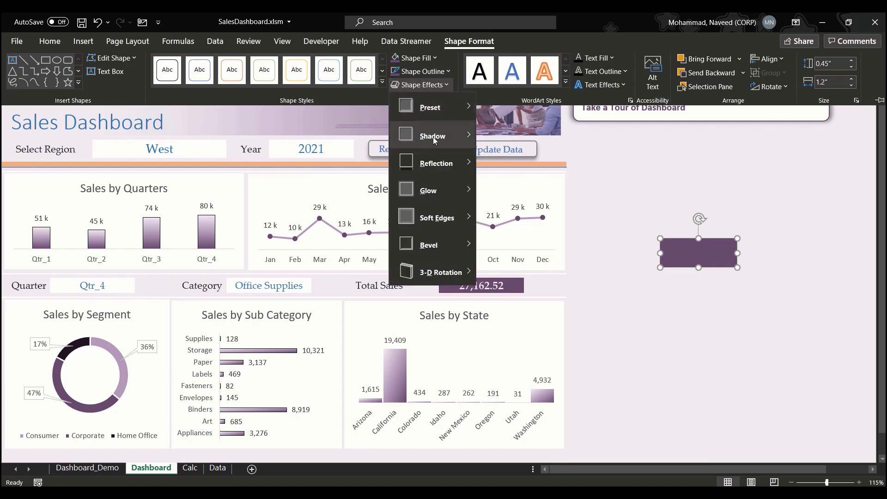
mouse_move(433, 137)
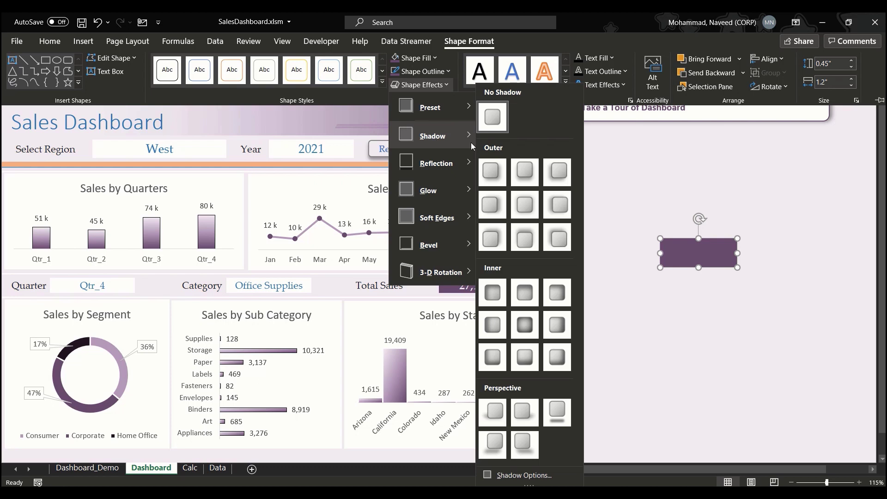
click(527, 209)
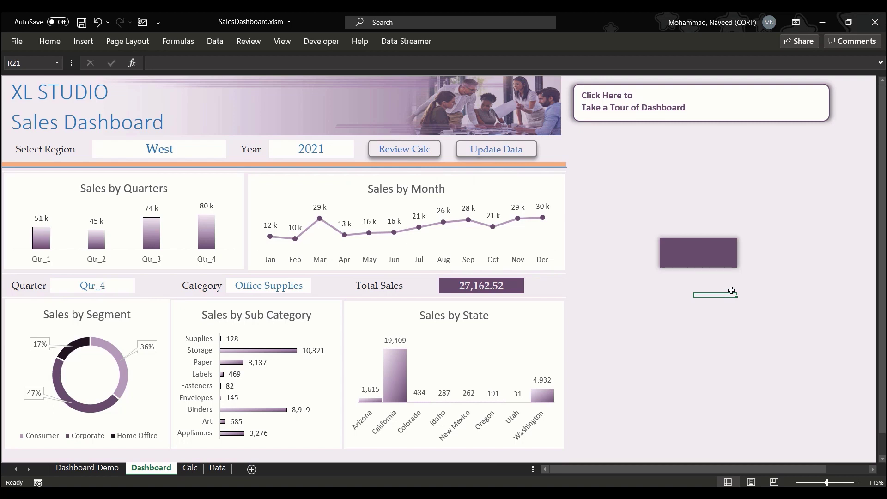
drag(692, 255, 652, 264)
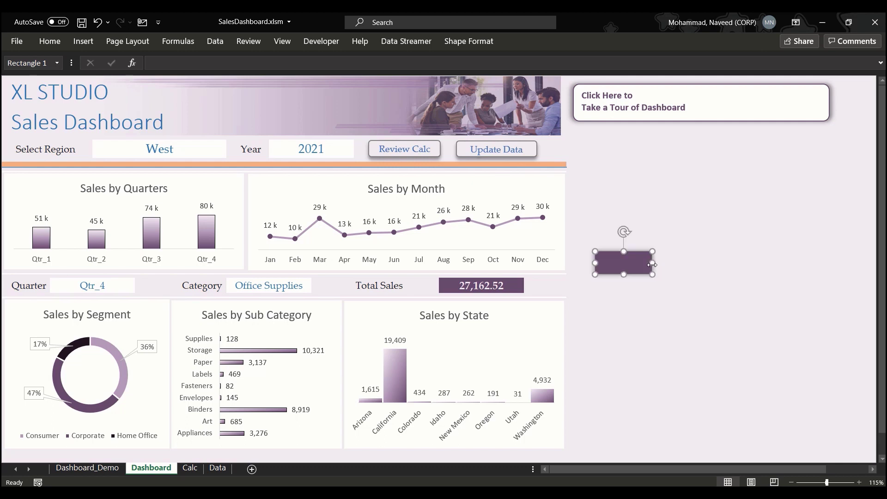
Label the purple rectangle "Take a Tour" and widen it slightly
right_click(619, 264)
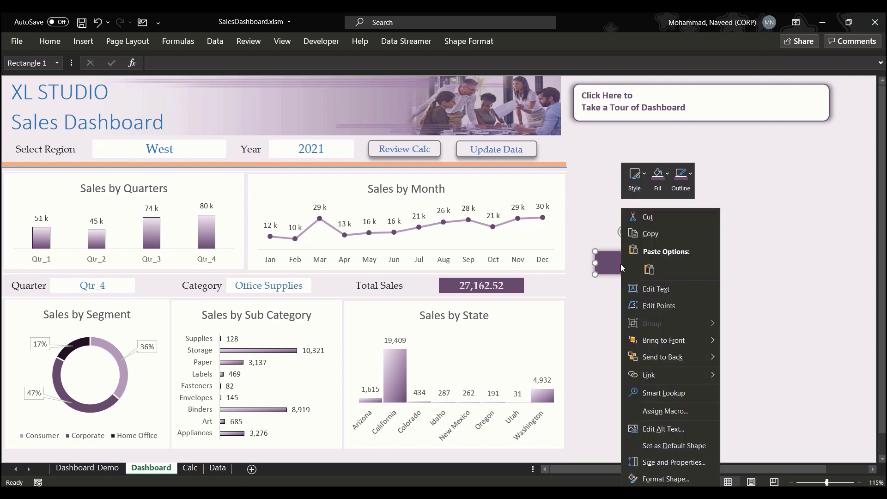
click(655, 288)
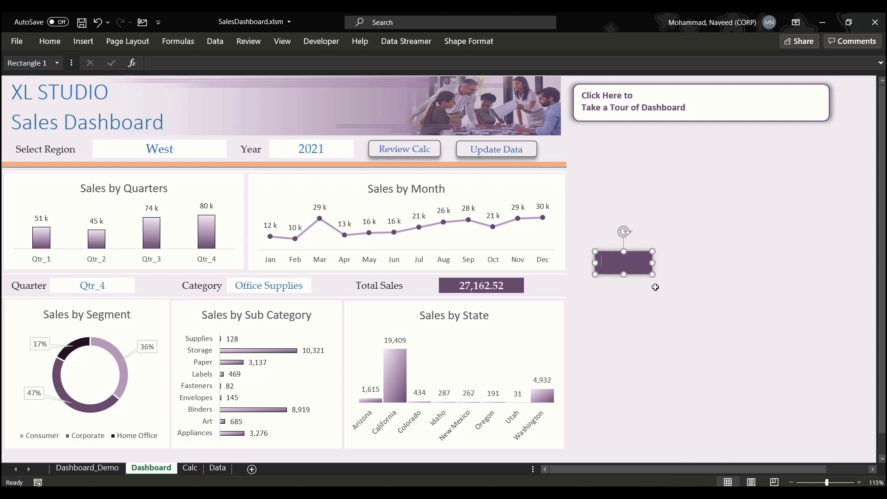
text(Take a Tour)
drag(654, 260, 660, 261)
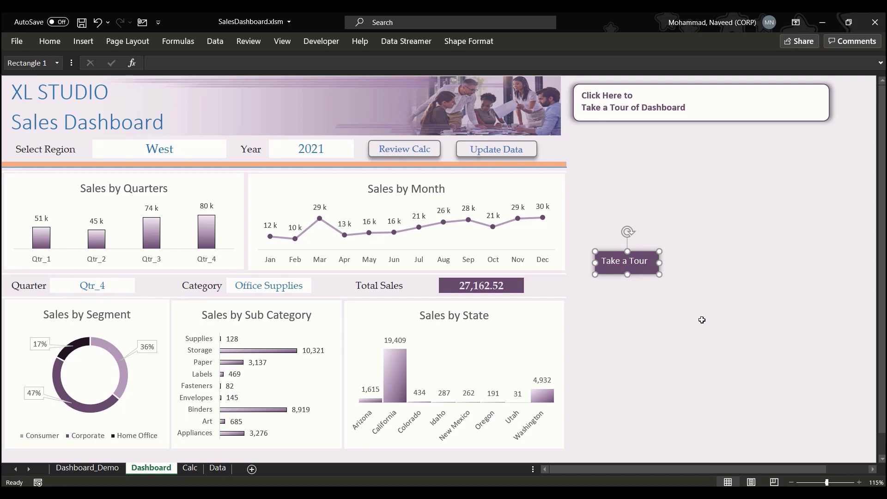
Centre the "Take a Tour" label horizontally and vertically, and move the button up beside the Sales by Month chart
click(46, 40)
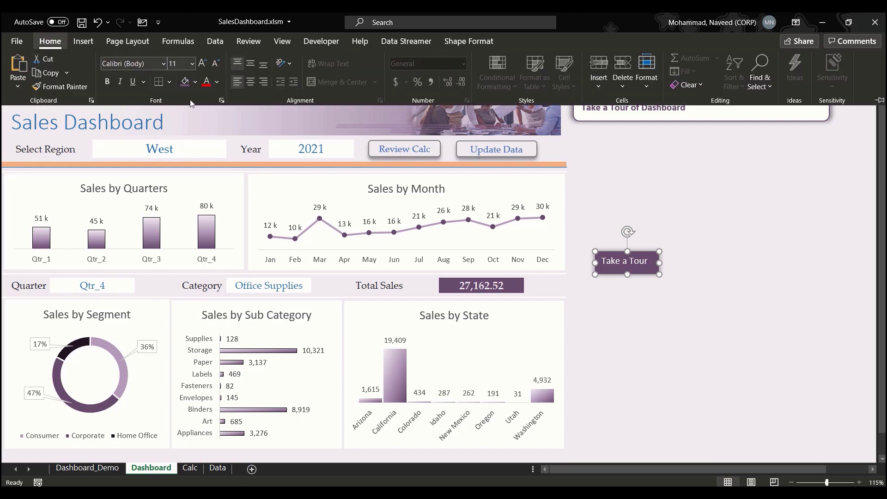
click(252, 82)
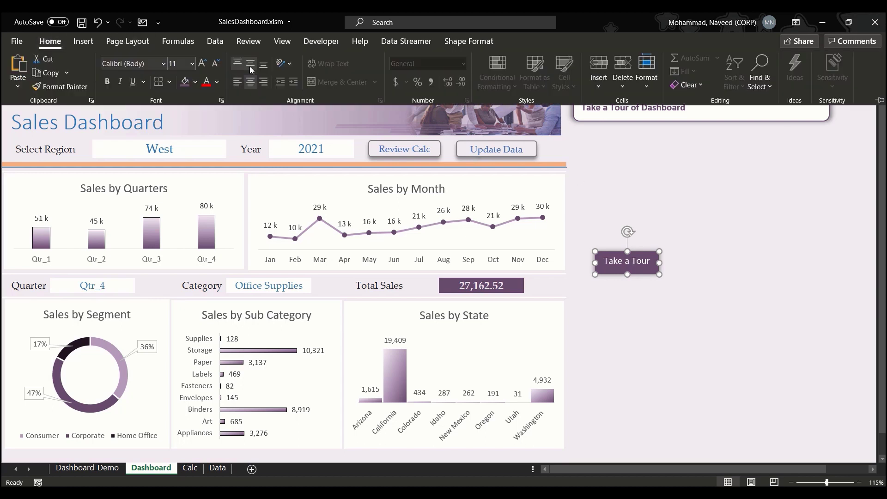
click(249, 65)
key(ctrl+F1)
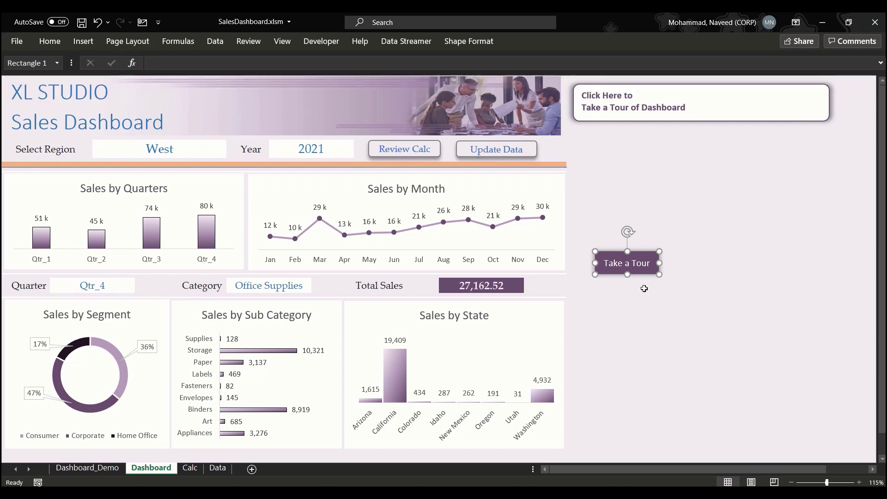
click(644, 287)
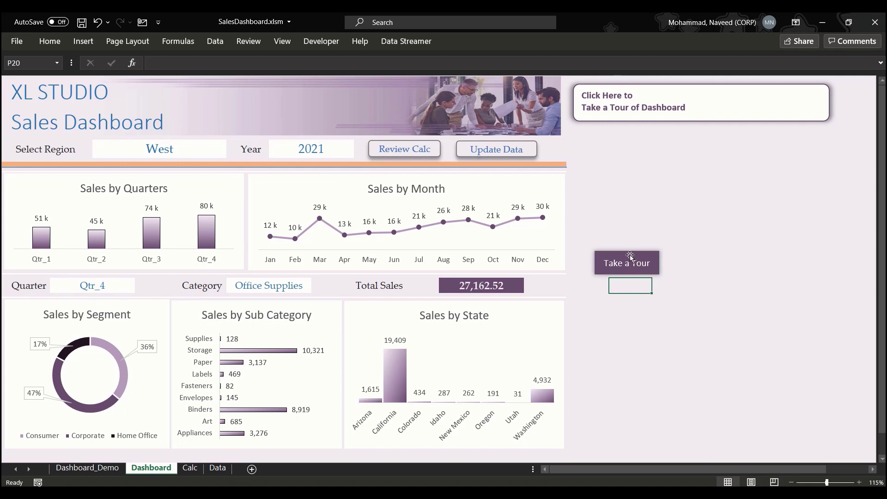
drag(629, 256, 617, 214)
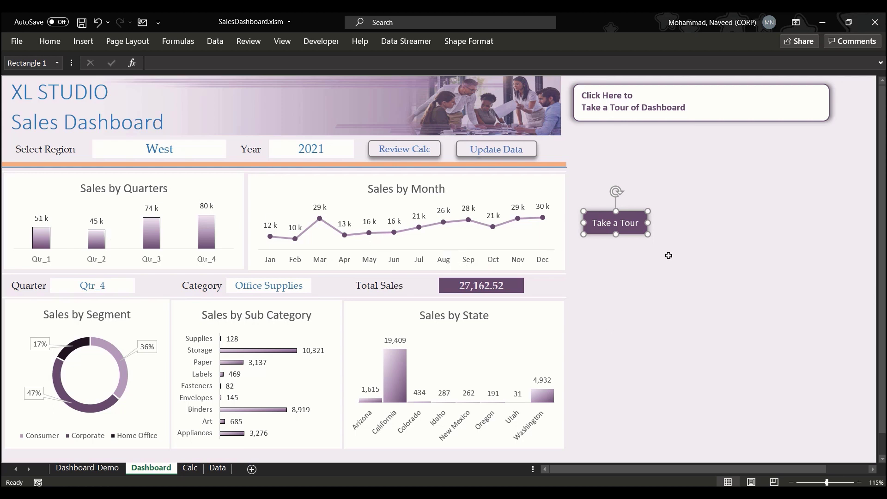
drag(629, 215, 618, 193)
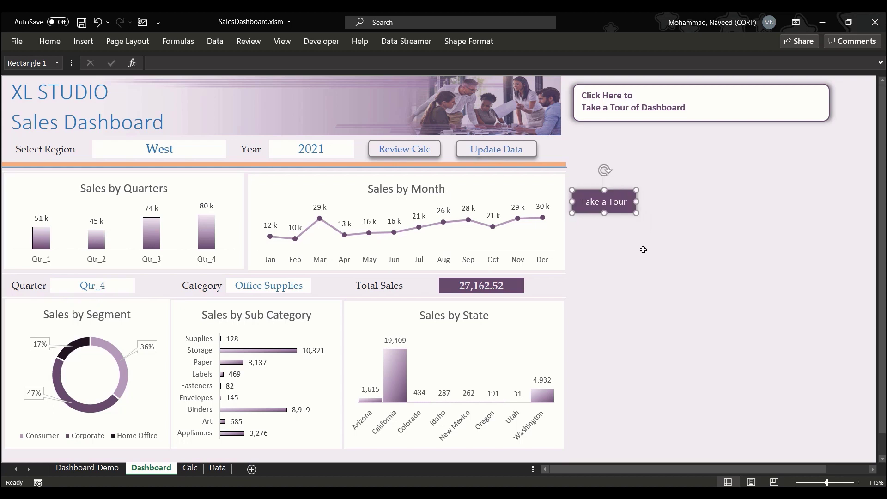
Duplicate the "Take a Tour" button, align the copy directly below it and relabel the copy "Cancel"
key(ctrl+c)
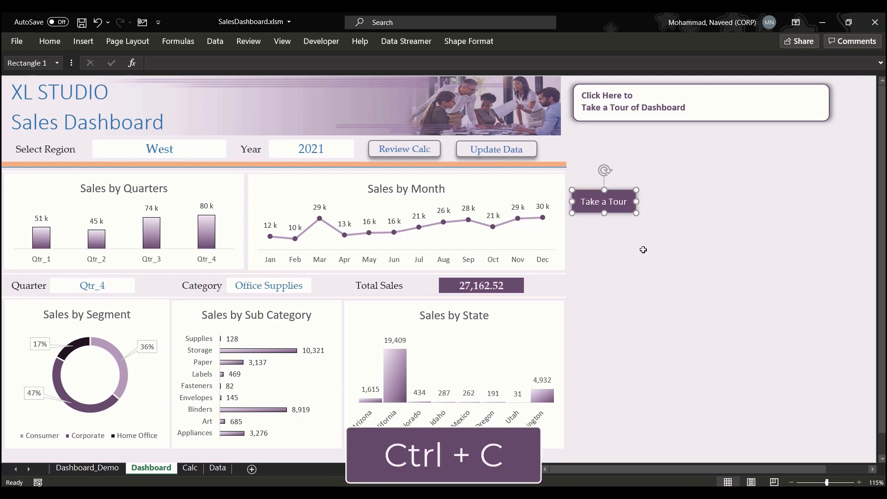
click(609, 243)
key(ctrl+v)
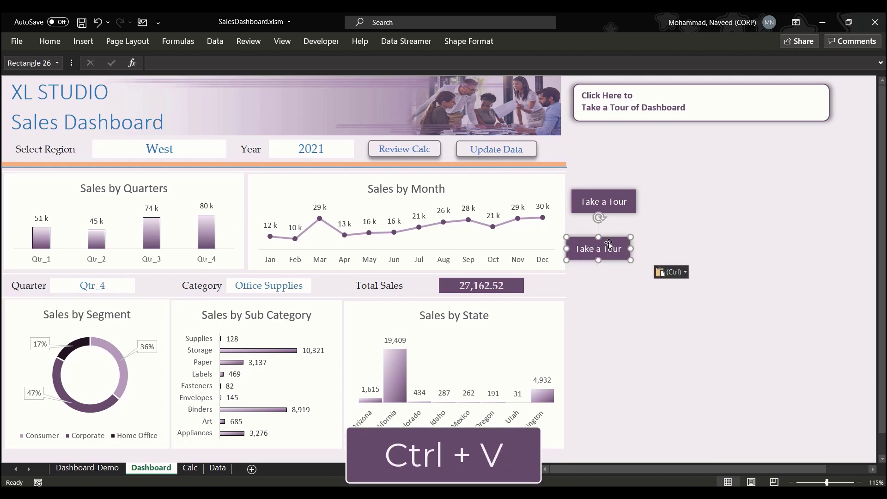
drag(609, 243, 613, 225)
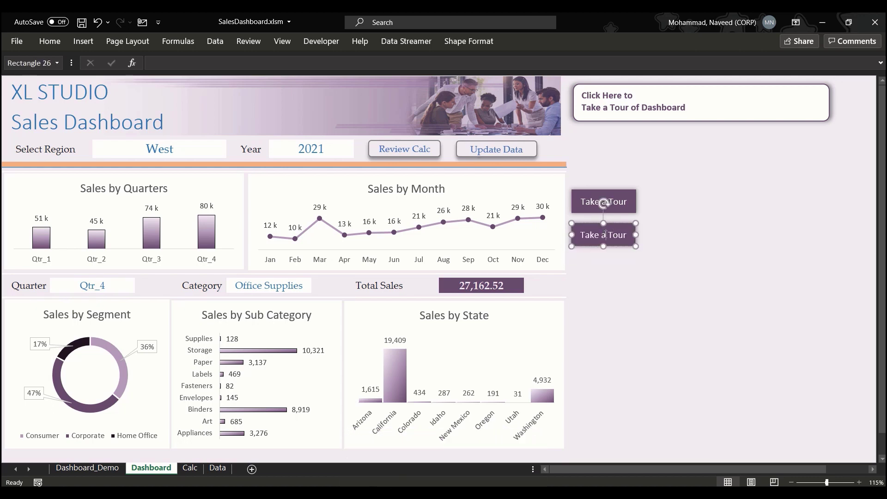
text(Cancel)
Paste another copy of the button, align it below "Cancel" and label it "Step 1"
click(611, 266)
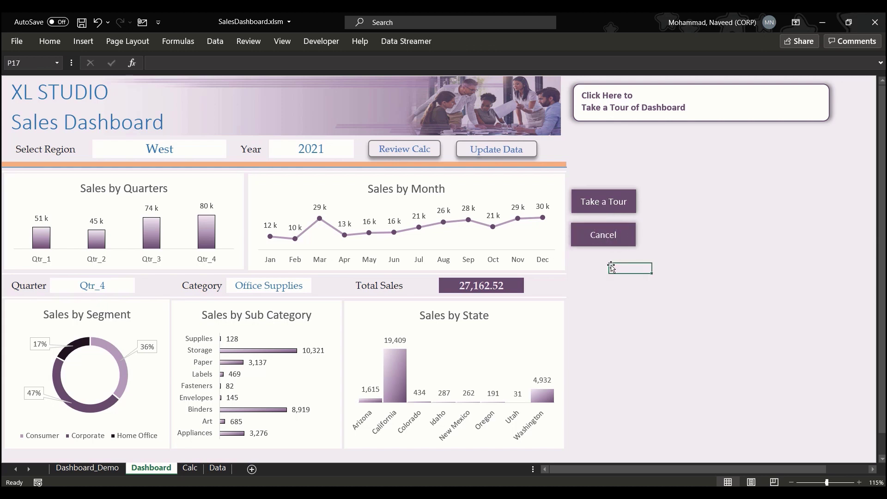
key(ctrl+v)
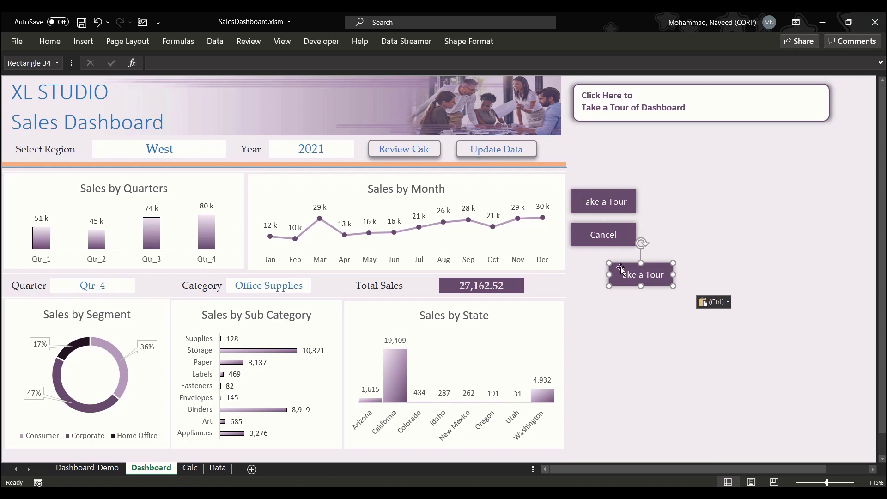
drag(623, 267, 584, 260)
click(591, 267)
key(ctrl+a)
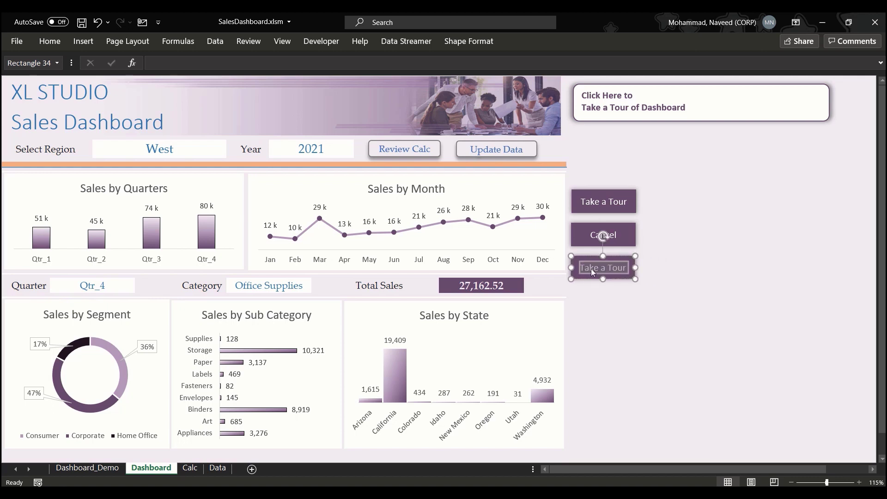
text(Step 1)
Paste another copy of the button, align it below "Step 1" and label it "Step 2"
click(617, 304)
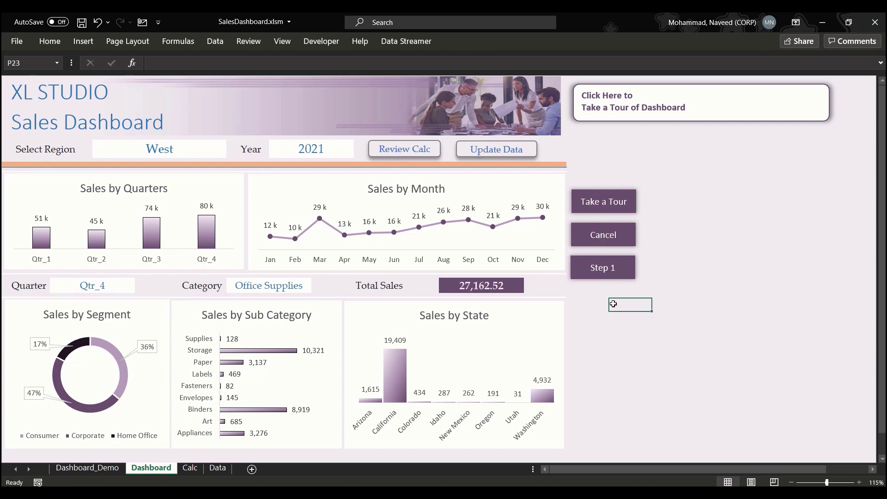
key(ctrl+v)
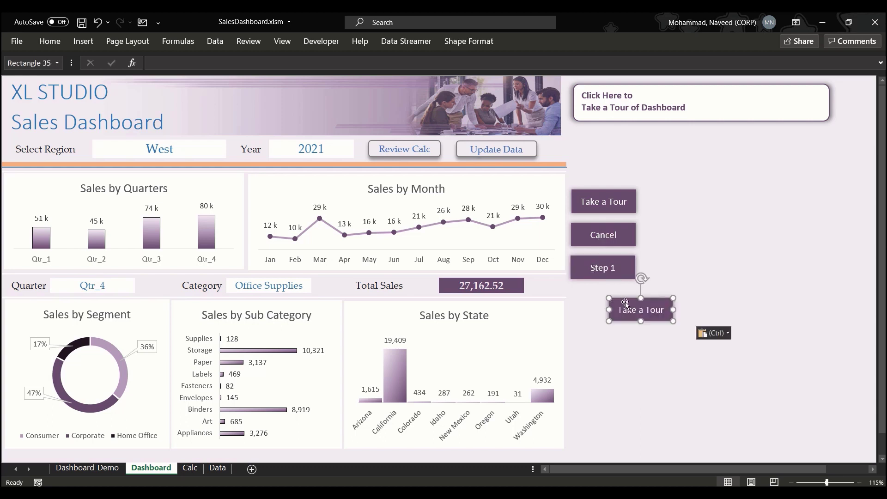
drag(627, 301, 586, 292)
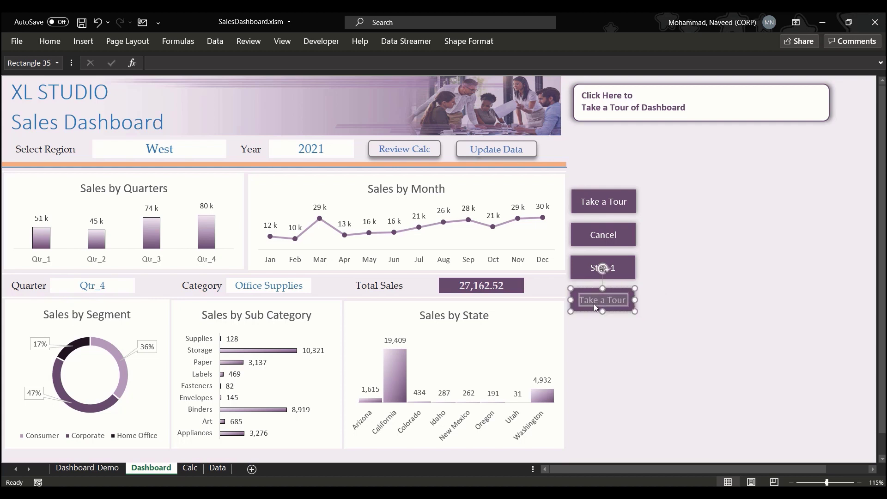
text(Step 2)
Paste another copy of the button, align it below "Step 2" and label it "Step 3"
click(604, 331)
key(ctrl+v)
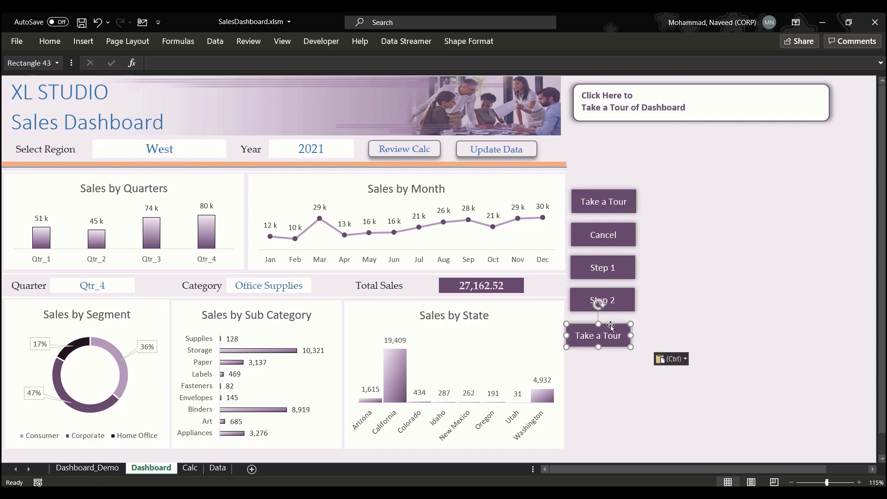
drag(610, 324, 614, 320)
click(614, 320)
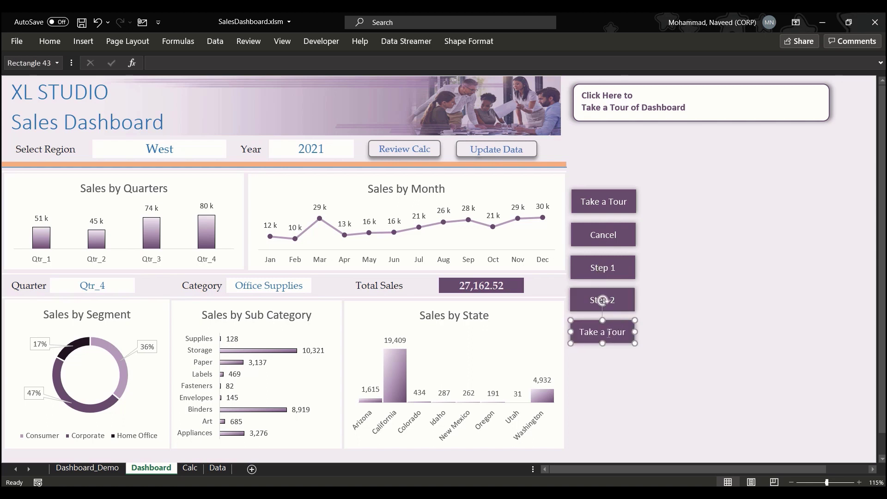
triple_click(608, 333)
text(Step 3)
Paste another copy of the button, align it below "Step 3" and label it "Step 4"
click(610, 357)
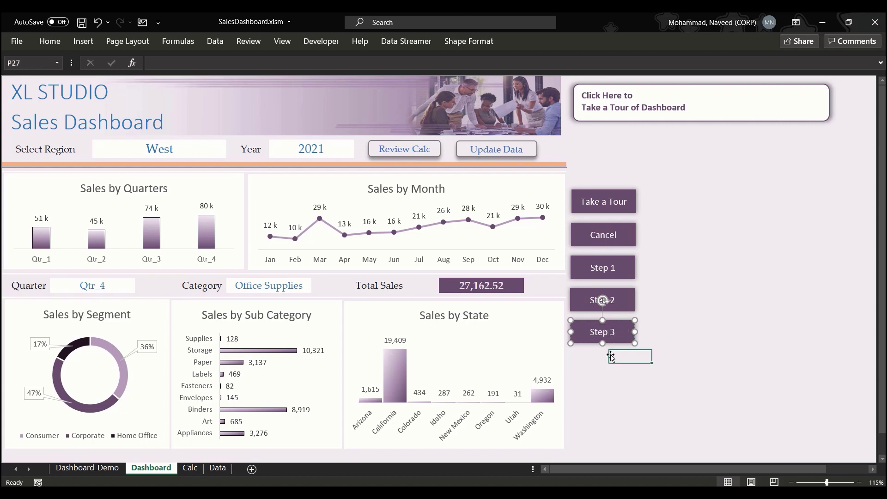
key(ctrl+v)
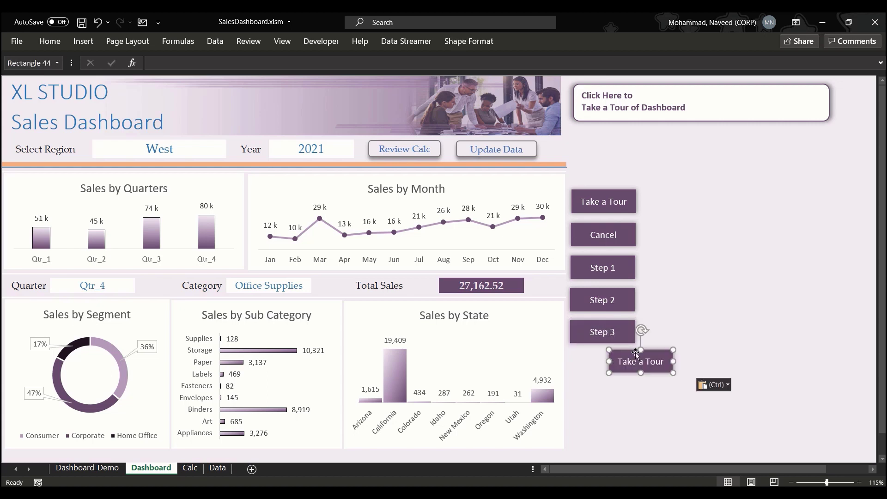
drag(636, 352, 596, 354)
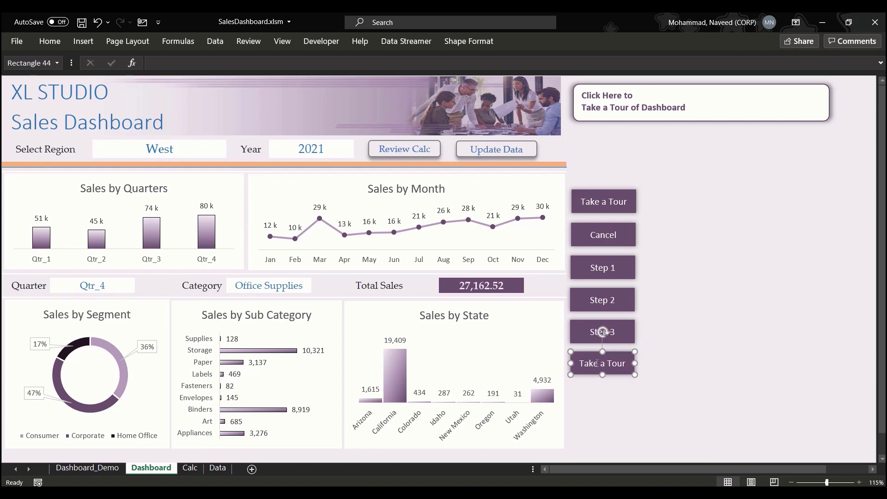
text(Step 4)
Add a "Step 5" button below "Step 4" from another pasted copy, and save the workbook
click(602, 387)
key(ctrl+v)
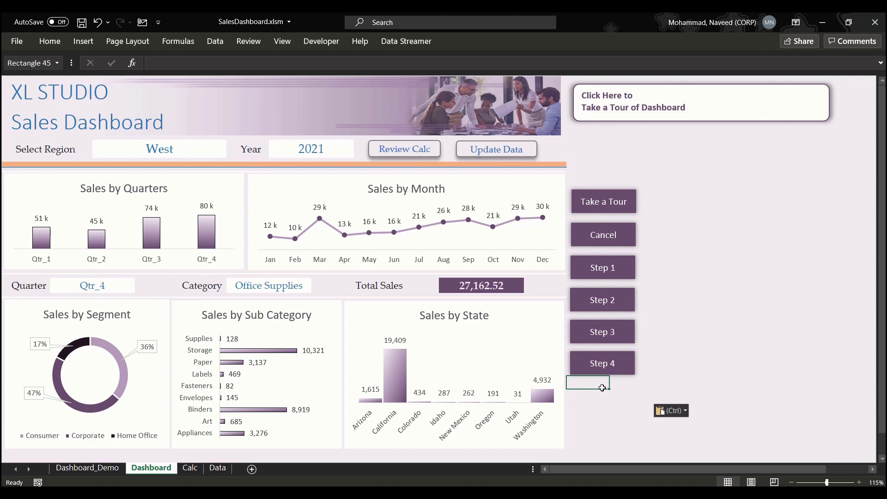
drag(615, 382, 611, 394)
key(ctrl+s)
triple_click(611, 395)
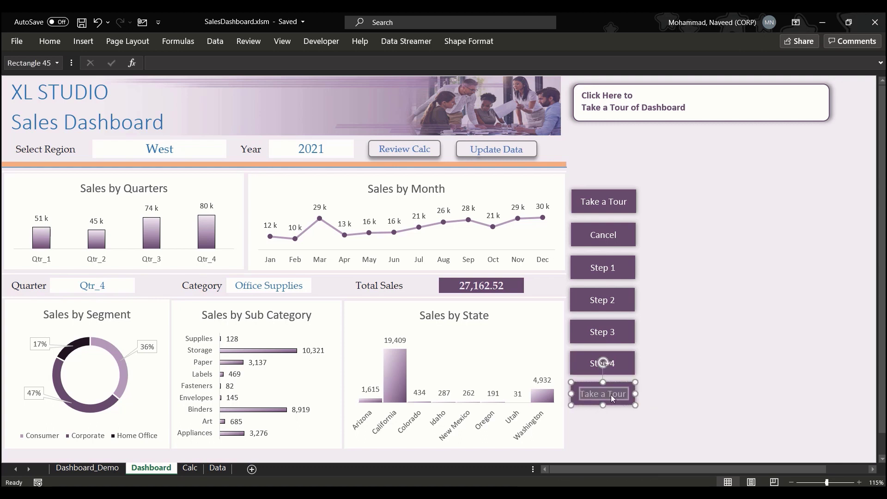
text(Step)
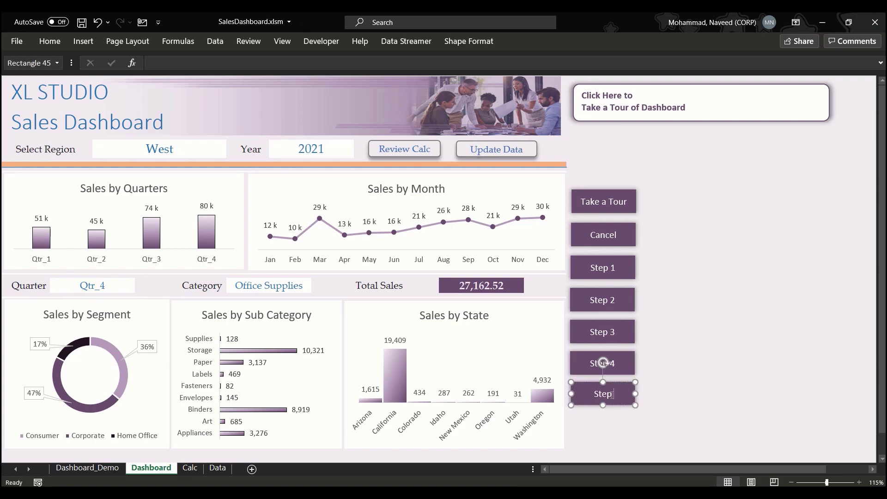
text( 5)
Paste a final copy of the button, align it below "Step 5" and label it "Step 6"
click(613, 420)
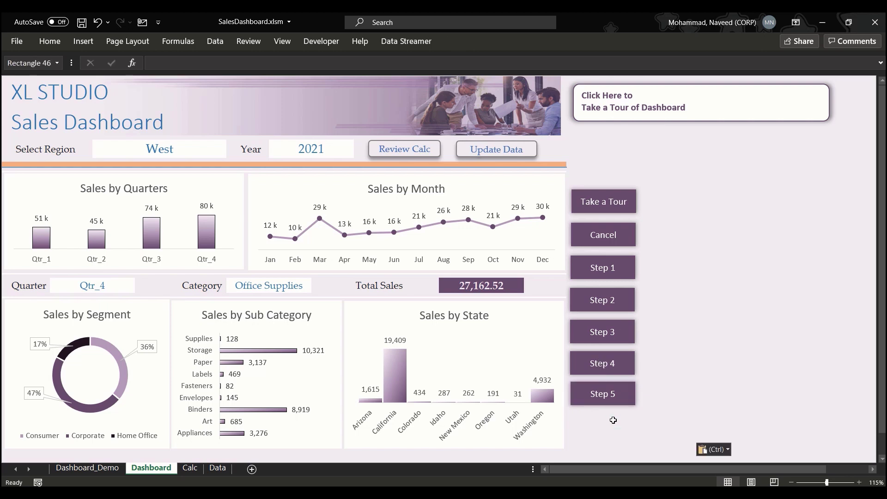
key(ctrl+v)
drag(631, 415, 591, 414)
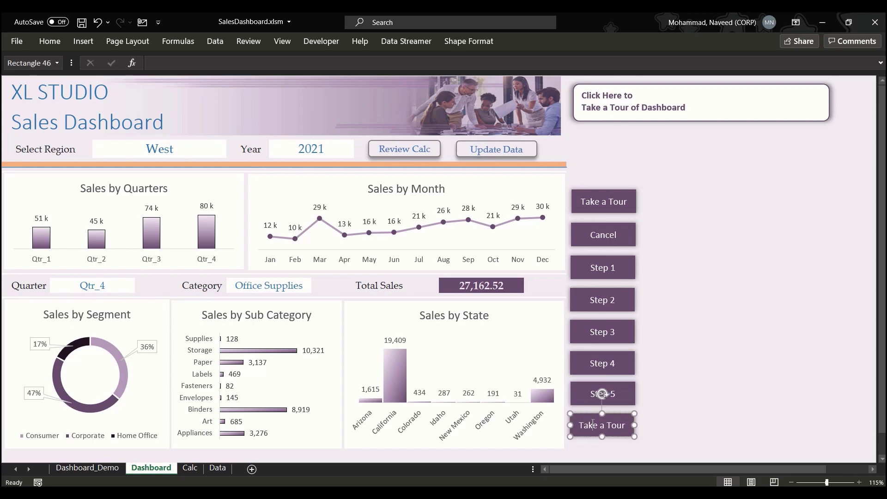
triple_click(592, 422)
text(Step 6)
click(683, 392)
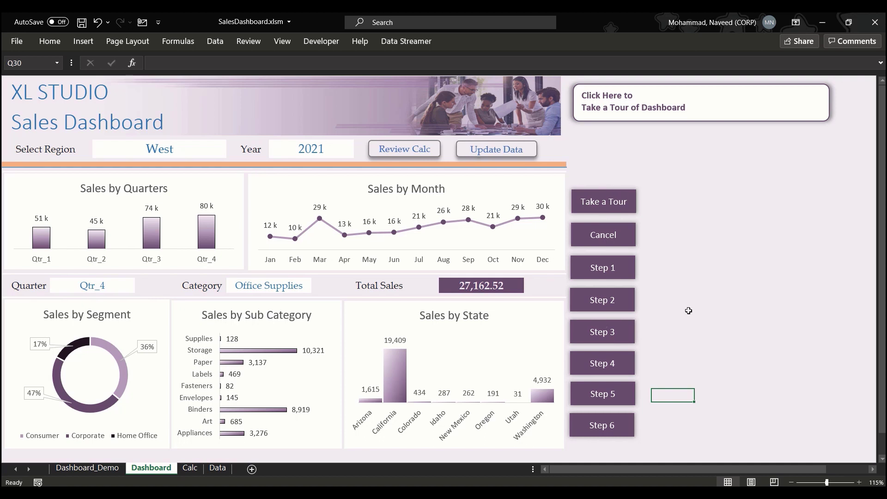
click(600, 193)
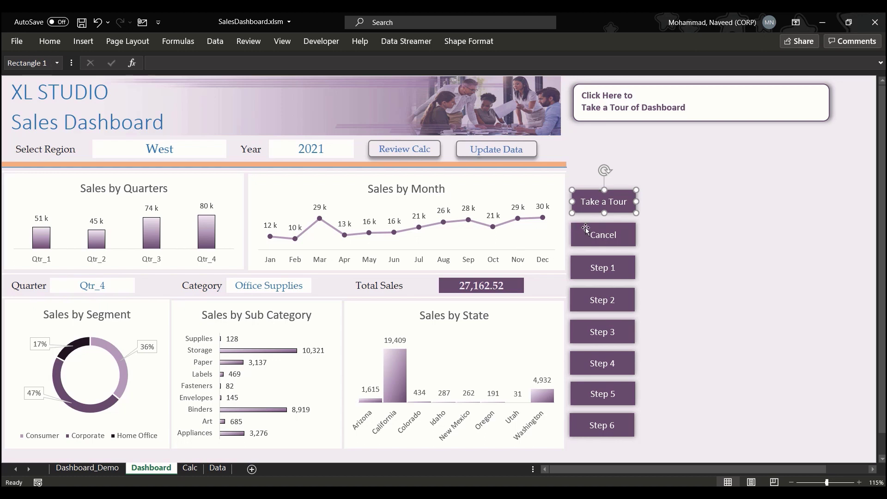
click(587, 228)
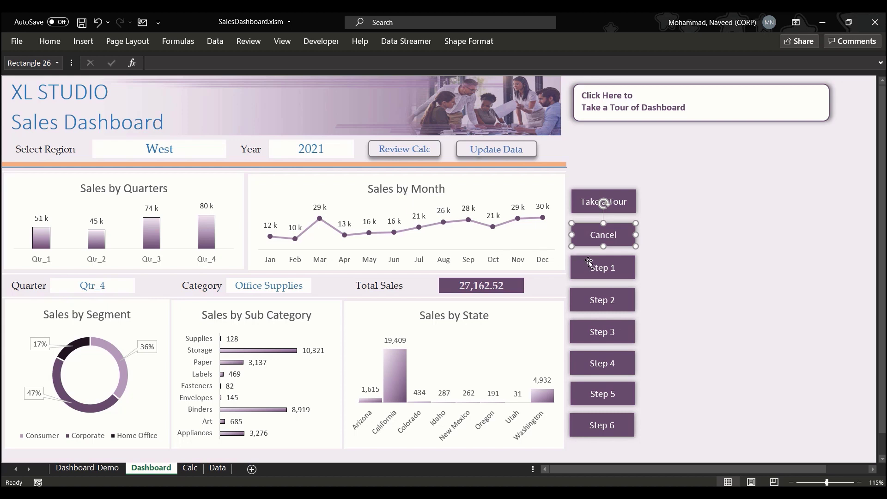
click(589, 260)
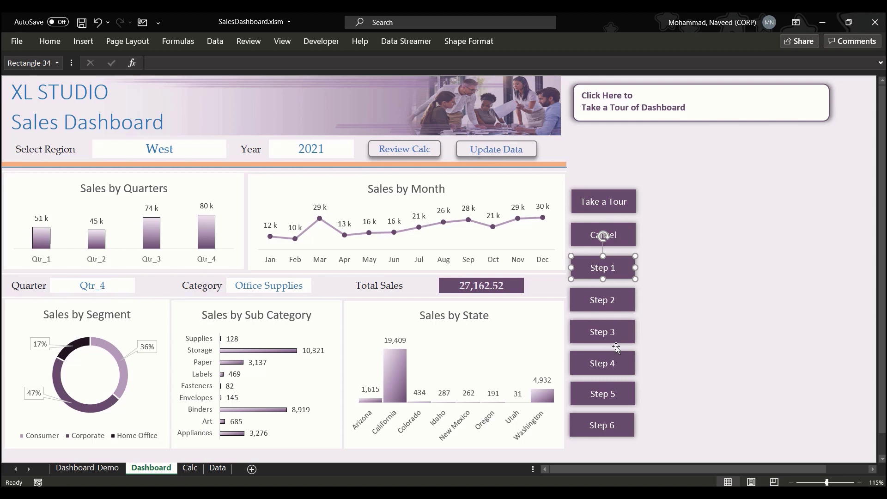
click(658, 333)
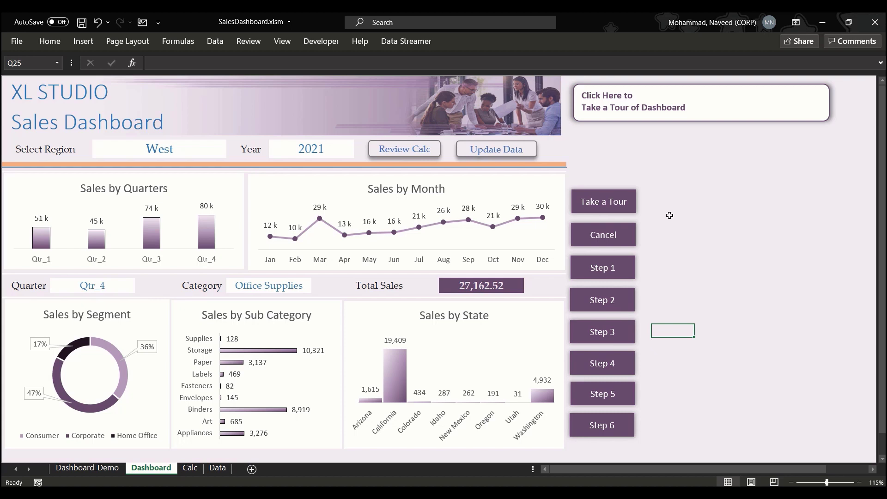
Show the Selection pane listing all objects on the Dashboard sheet
click(49, 42)
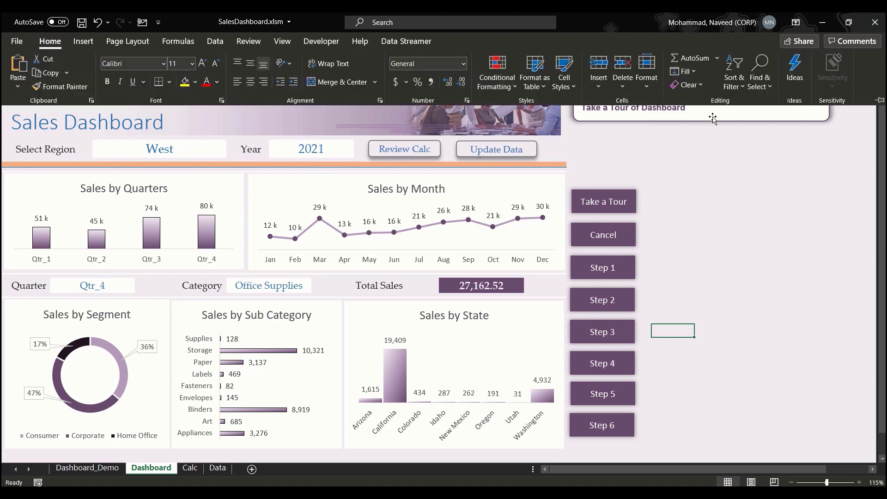
click(765, 87)
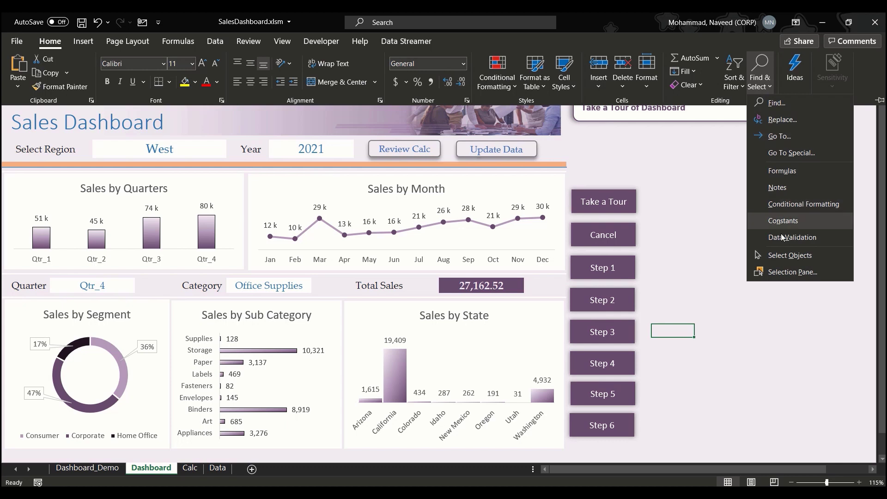
click(781, 274)
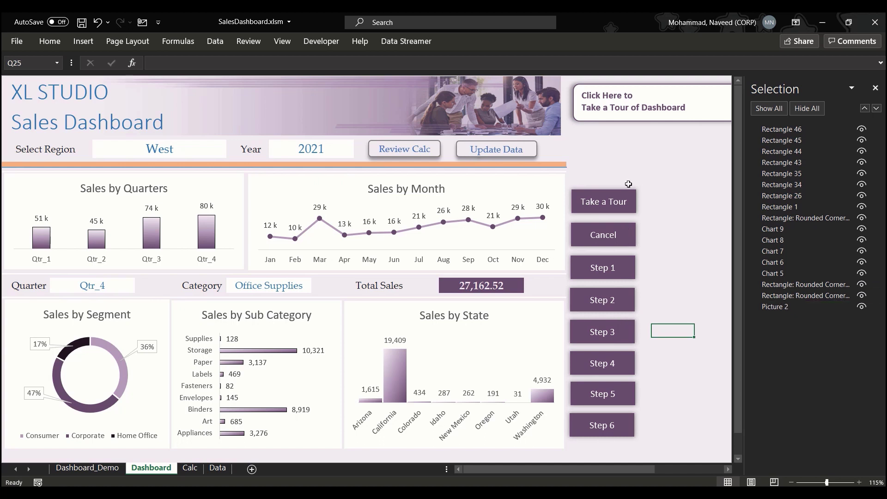
Rename the "Take a Tour" button's shape as TakeGuideTour in the object list
click(616, 193)
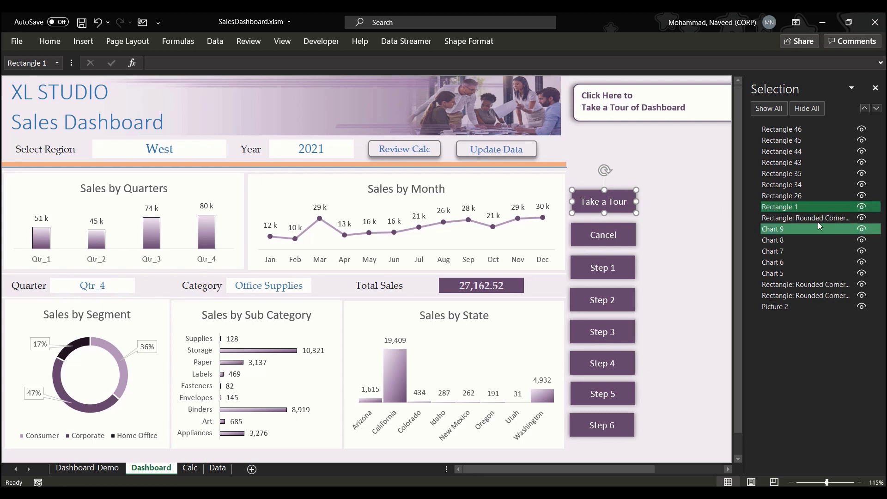
click(786, 206)
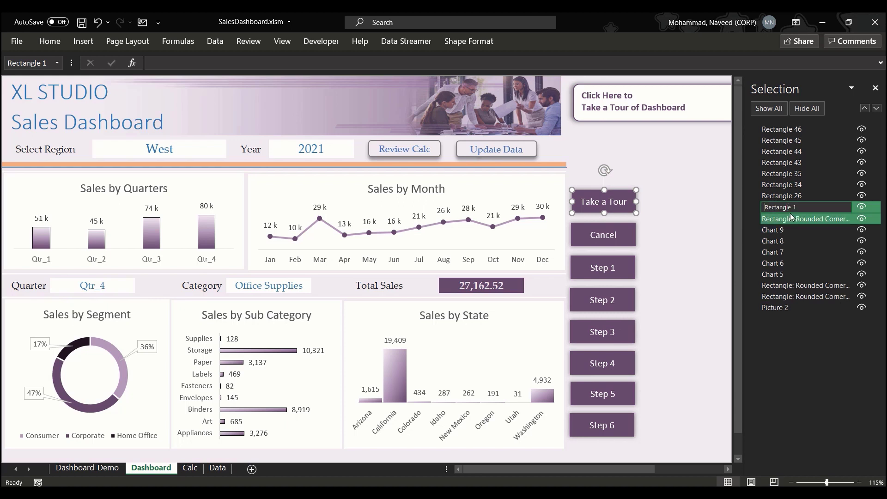
key(ctrl+a)
text(T)
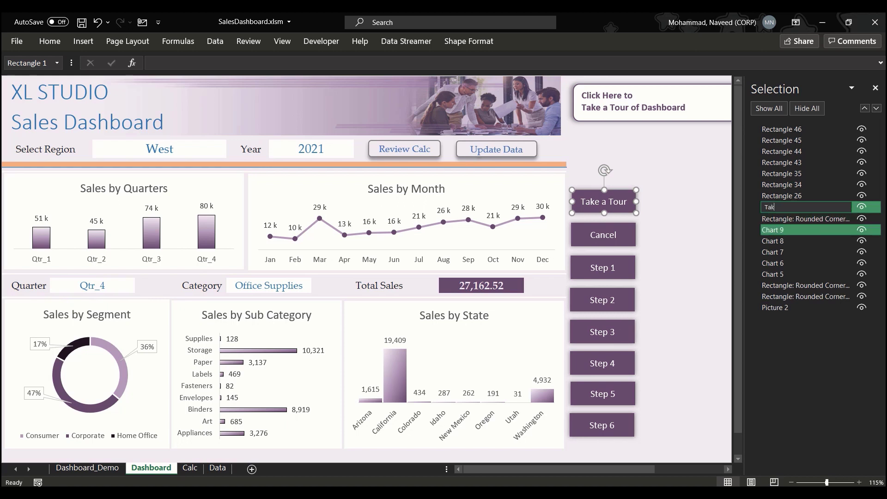
text(ake)
key(BackSpace)
key(BackSpace)
key(BackSpace)
key(BackSpace)
text(Gu)
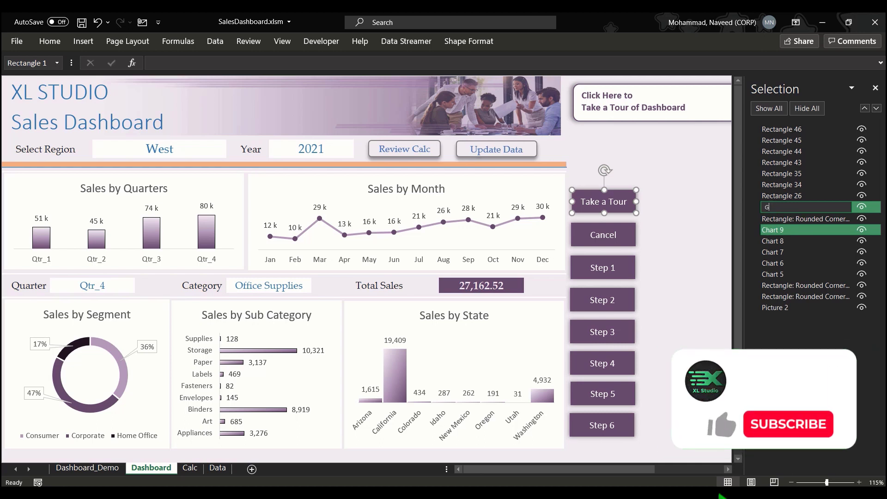
key(BackSpace)
key(BackSpace)
text(Tak)
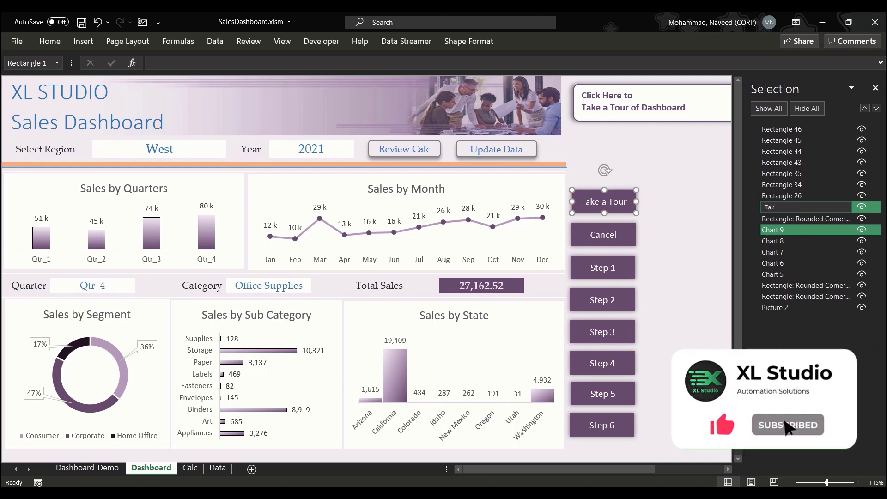
text(eGuide)
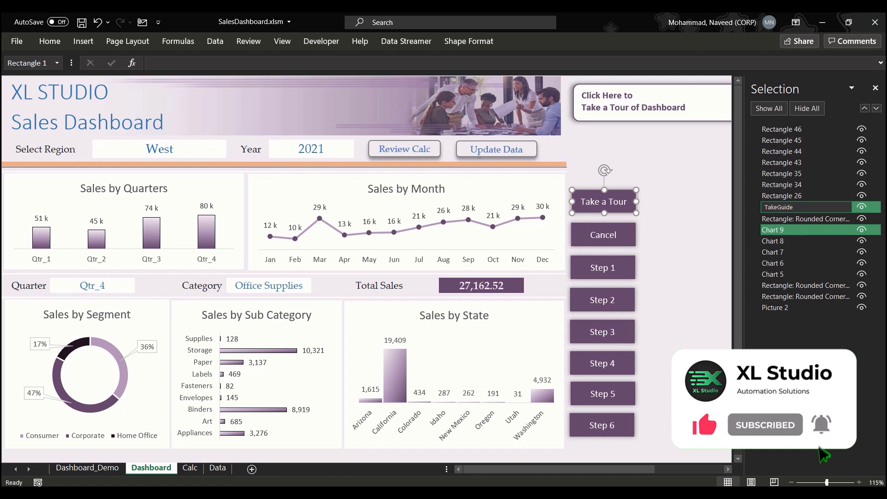
text(Tour)
key(Return)
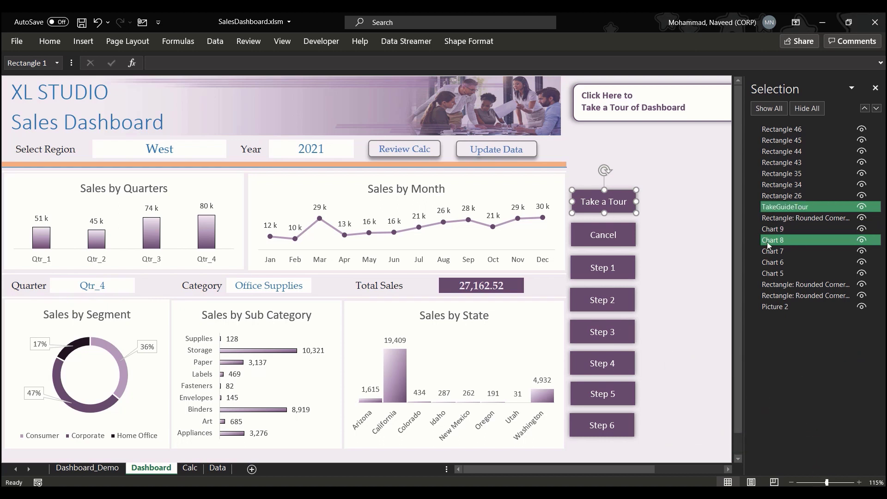
Rename the "Cancel" button's shape as CancelButton in the object list
click(615, 226)
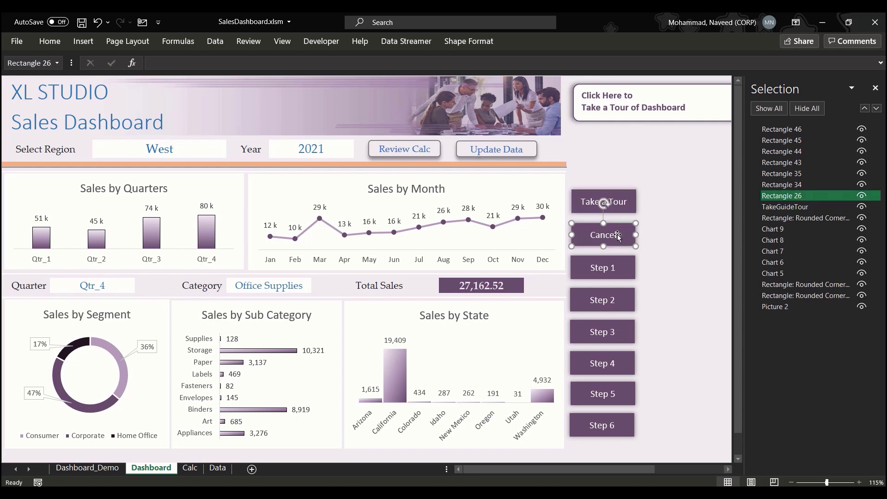
click(792, 197)
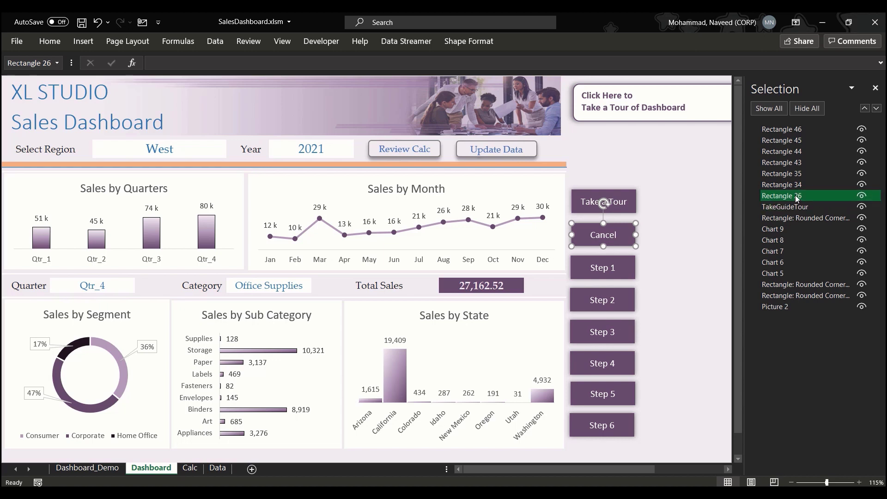
key(ctrl+a)
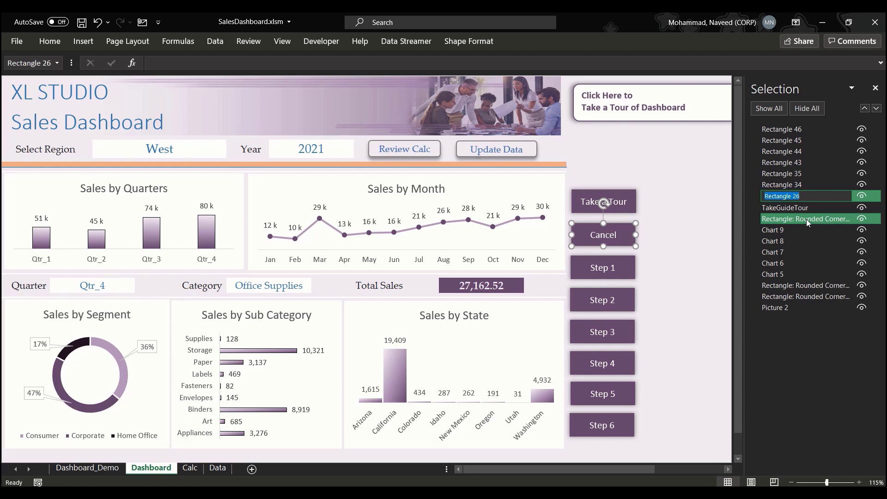
text(CancelButton)
key(Return)
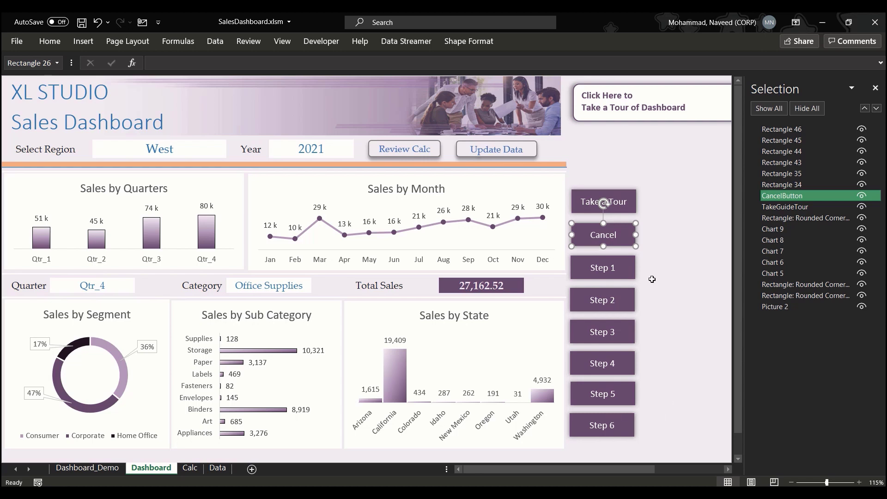
Rename the "Step 1" button's shape as Step1 in the object list
click(617, 260)
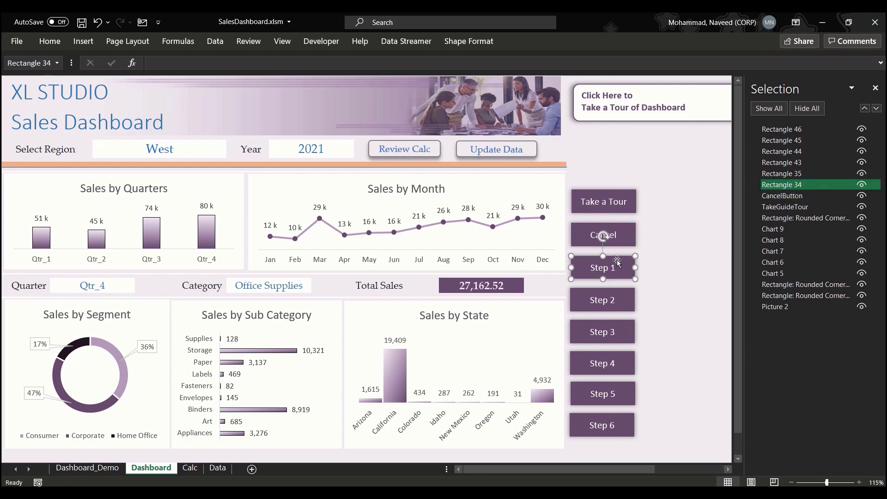
click(796, 185)
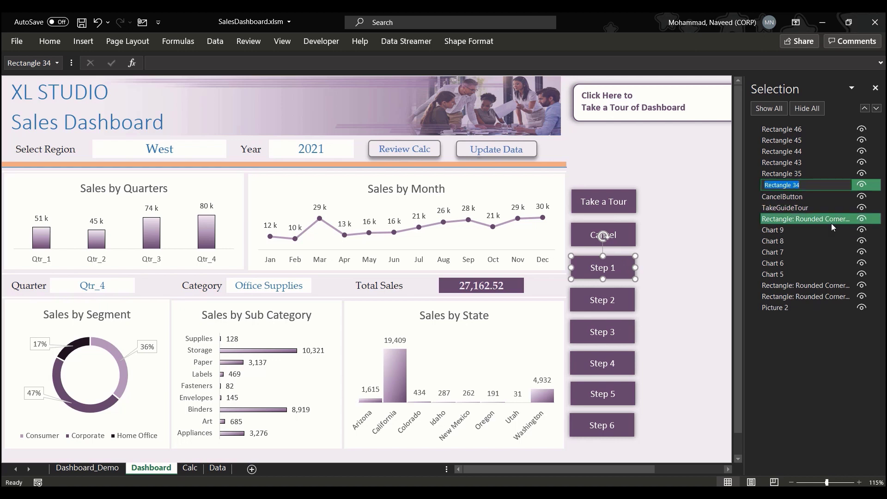
text(Step1Button)
key(Return)
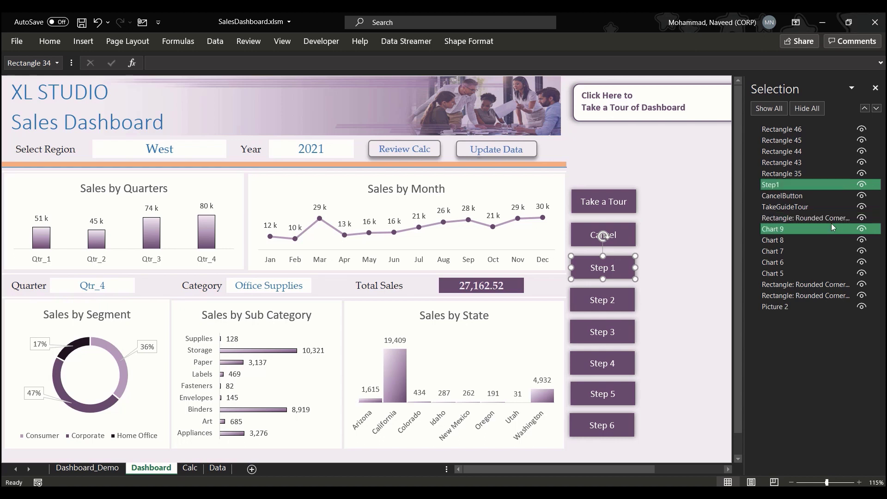
Rename the "Step 2" button's shape as Step2 in the object list
click(803, 174)
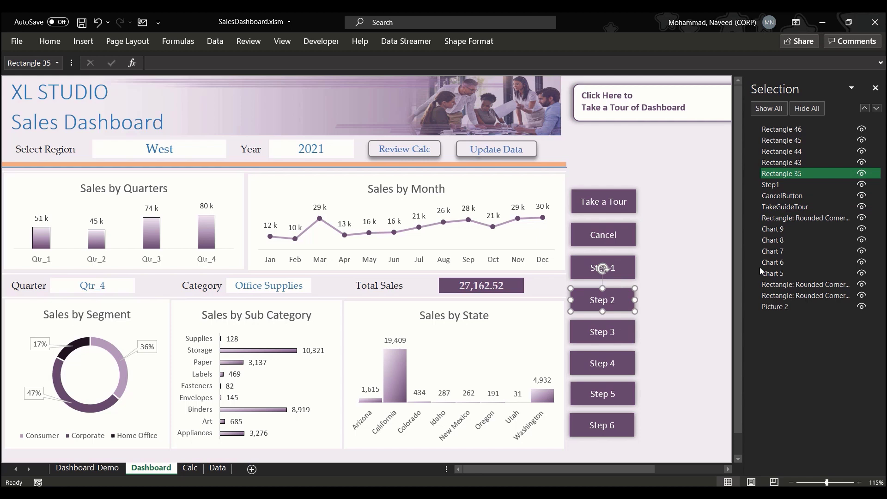
click(792, 173)
key(ctrl+a)
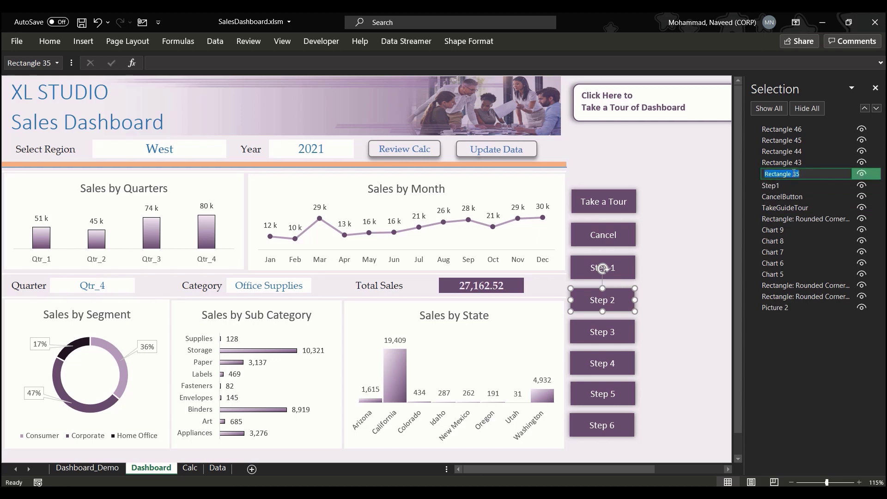
text(Step2)
key(Return)
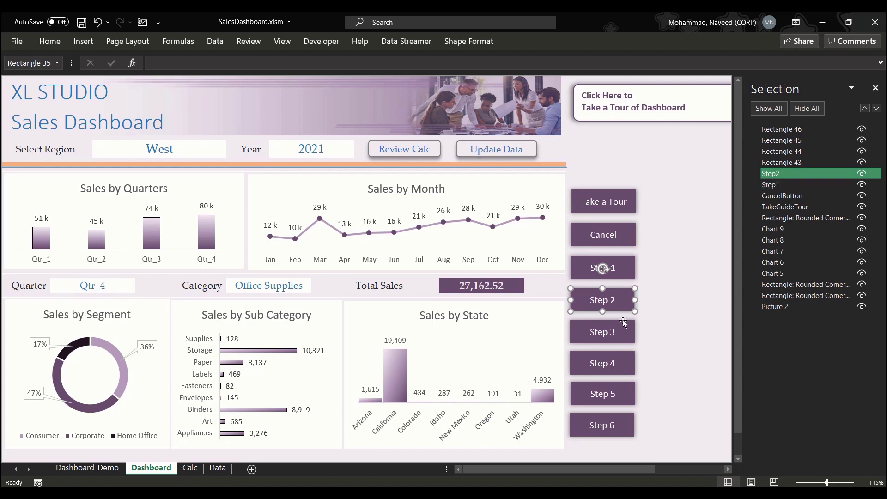
Rename the "Step 3" button's shape as Step3 in the object list
click(809, 161)
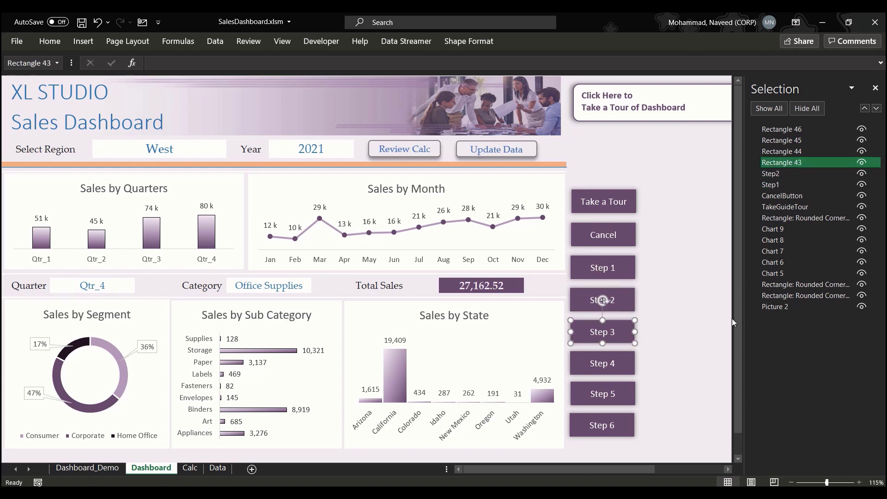
click(800, 165)
key(ctrl+a)
key(BackSpace)
text(Step)
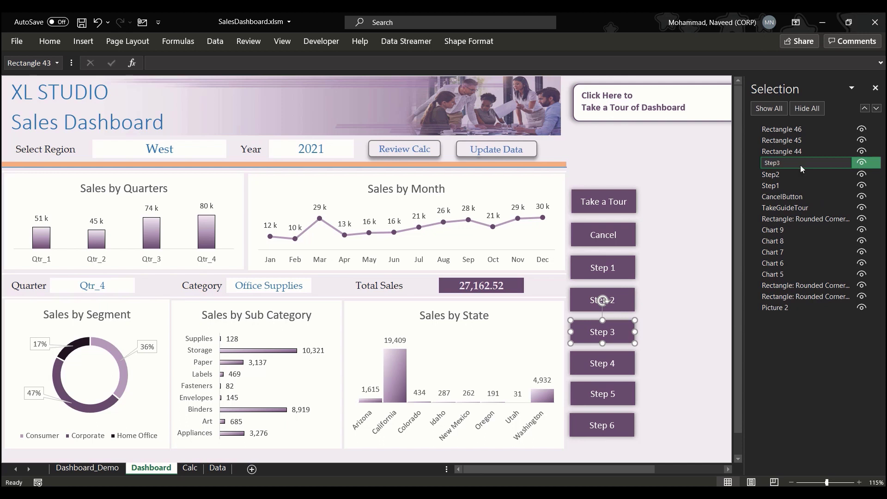
key(Return)
Rename the "Step 4" button's shape as Step4 in the object list
click(621, 361)
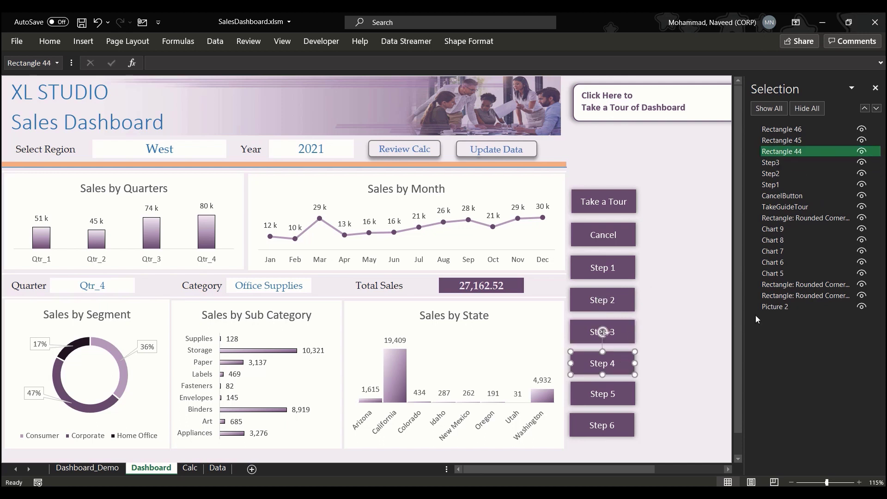
click(811, 151)
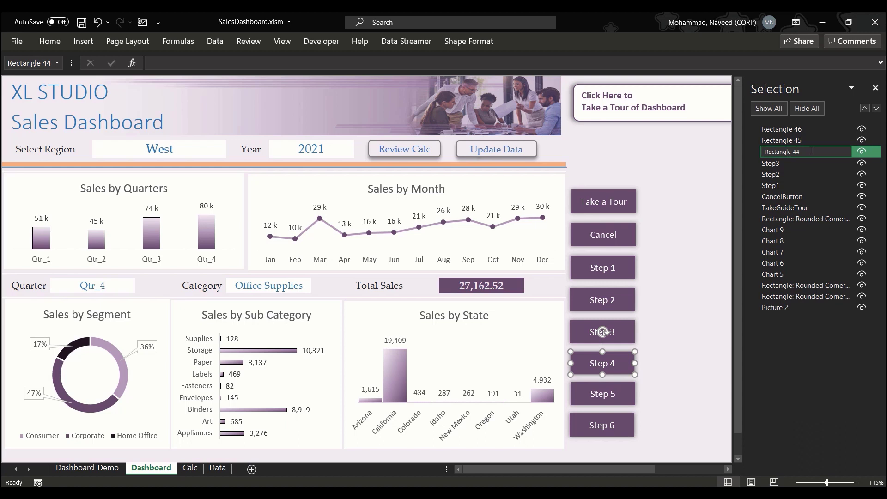
key(ctrl+a)
key(BackSpace)
text(Step)
key(Return)
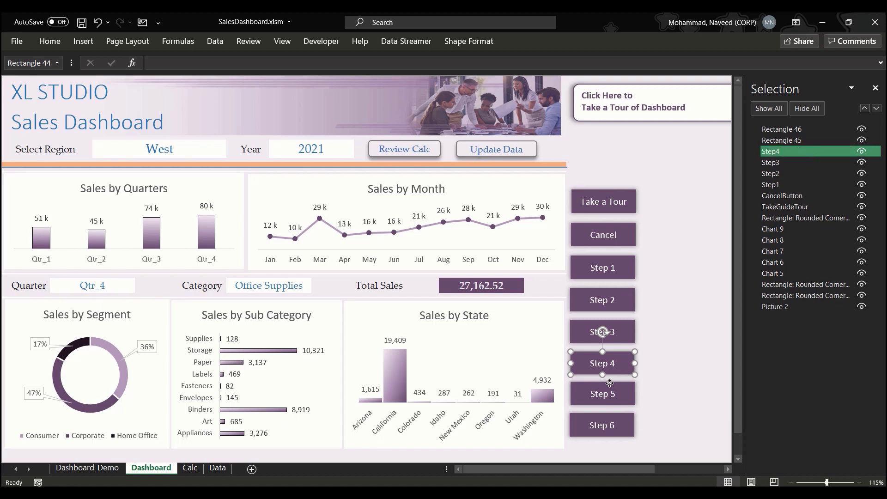
Rename the "Step 5" button's shape as Step5 in the object list
click(792, 140)
click(791, 141)
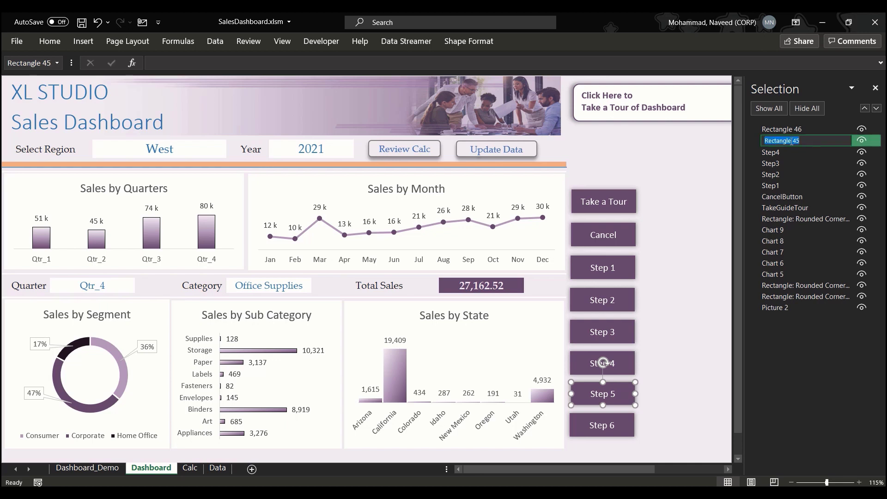
text(Step5)
key(Return)
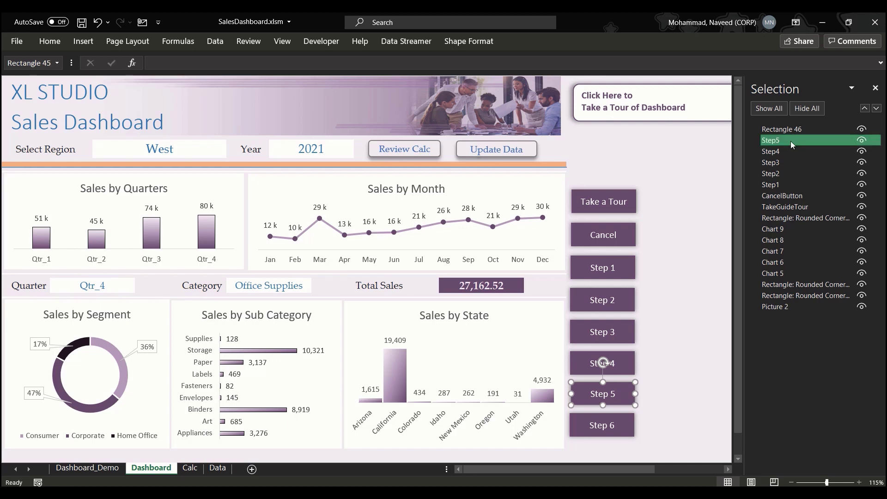
Rename the "Step 6" button's shape as Step6 in the object list
click(788, 129)
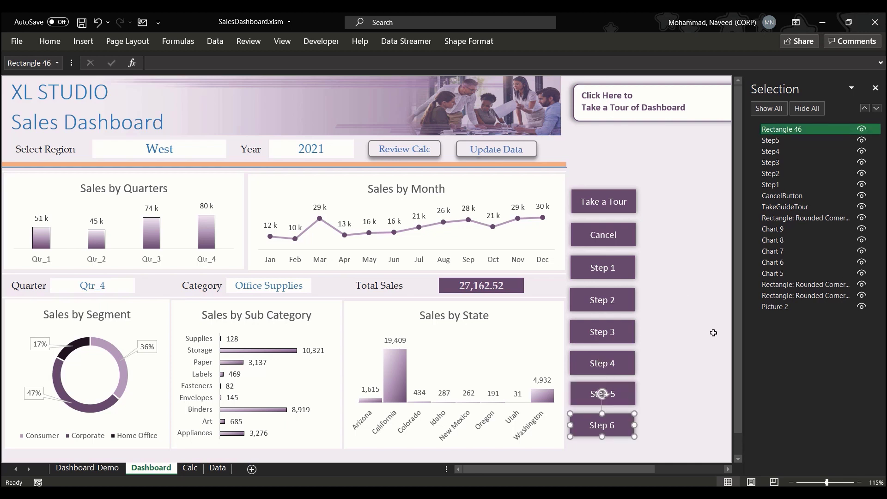
click(788, 130)
key(ctrl+a)
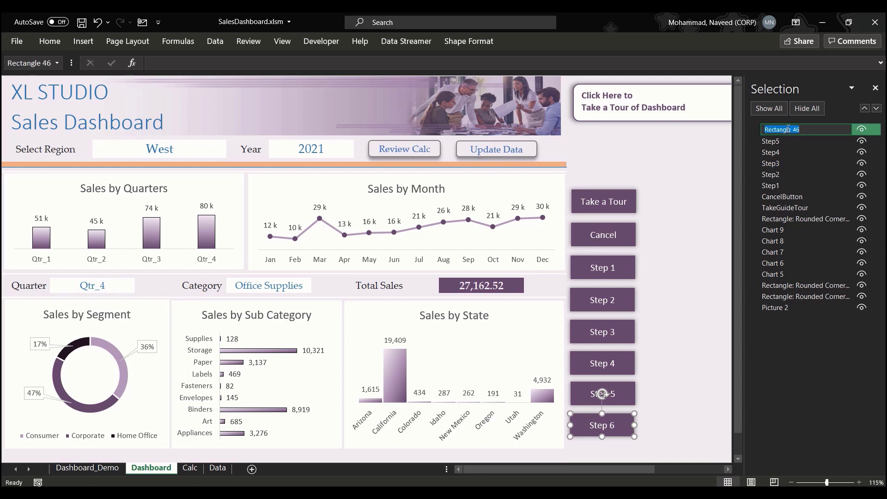
text(Step6)
key(Return)
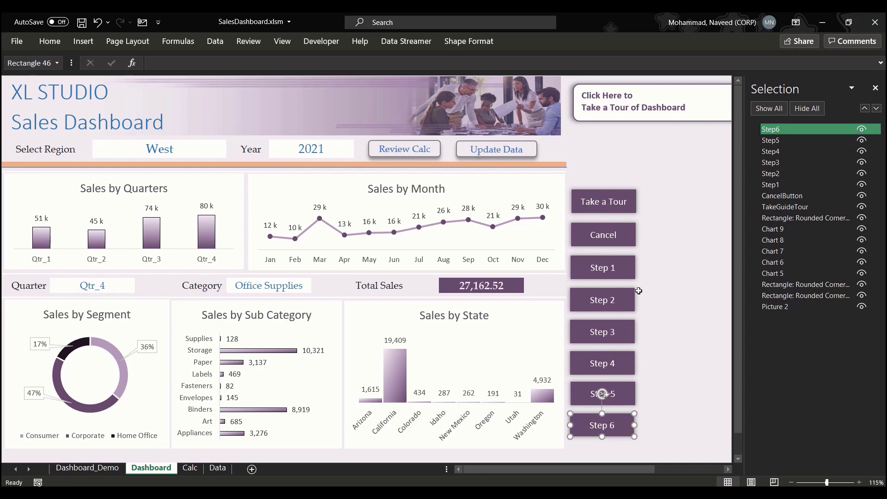
Run the sample tour on the Dashboard_Demo sheet from Take a Tour through Step 5, checking each callout, and cancel it
click(85, 468)
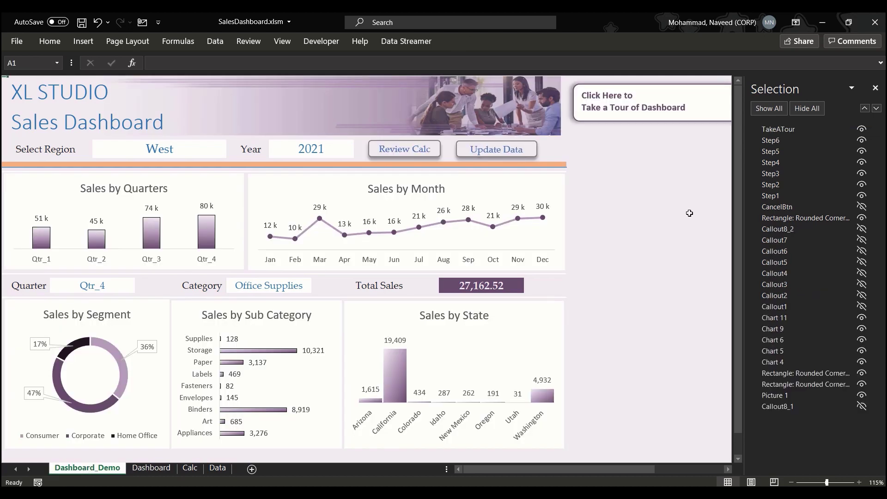
scroll(689, 212, right, 3)
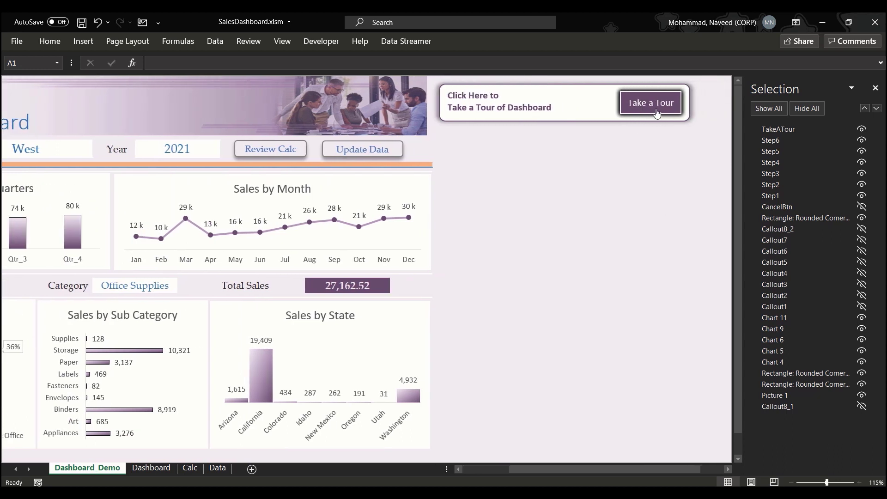
click(655, 106)
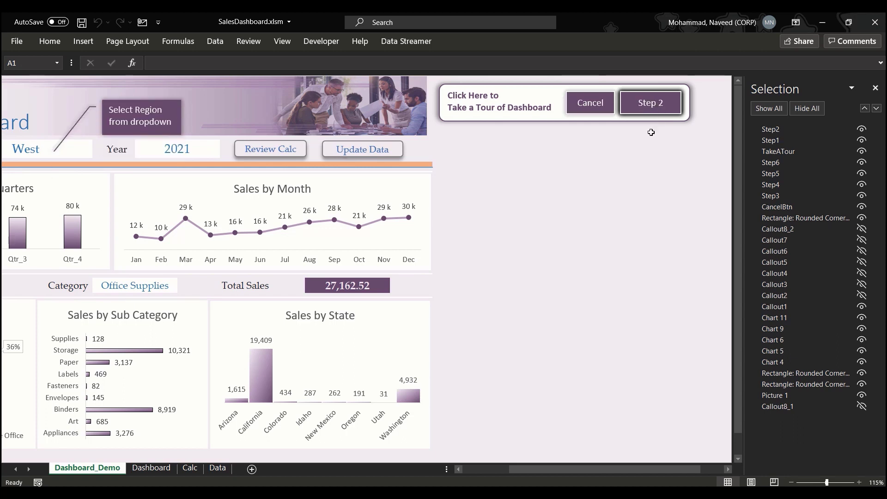
click(646, 107)
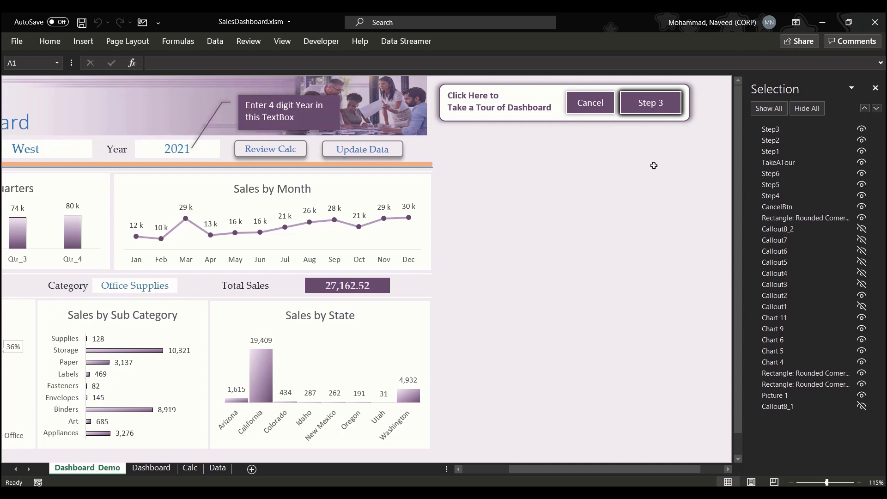
click(649, 108)
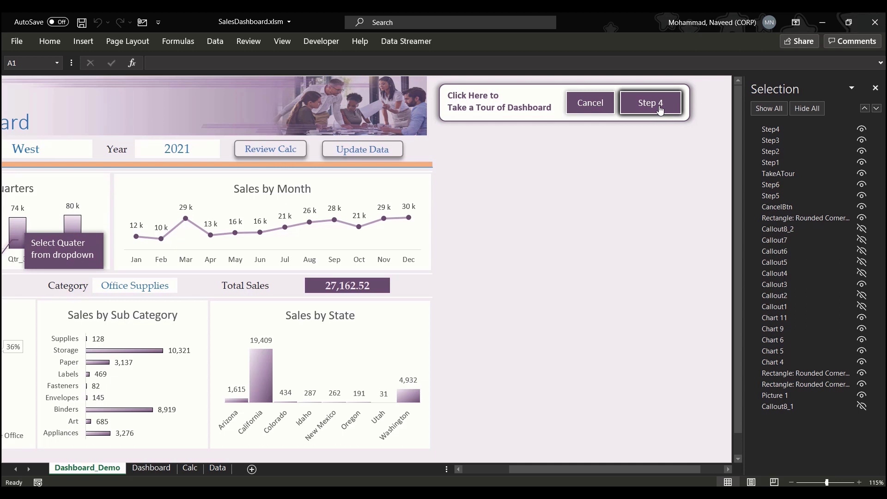
click(660, 109)
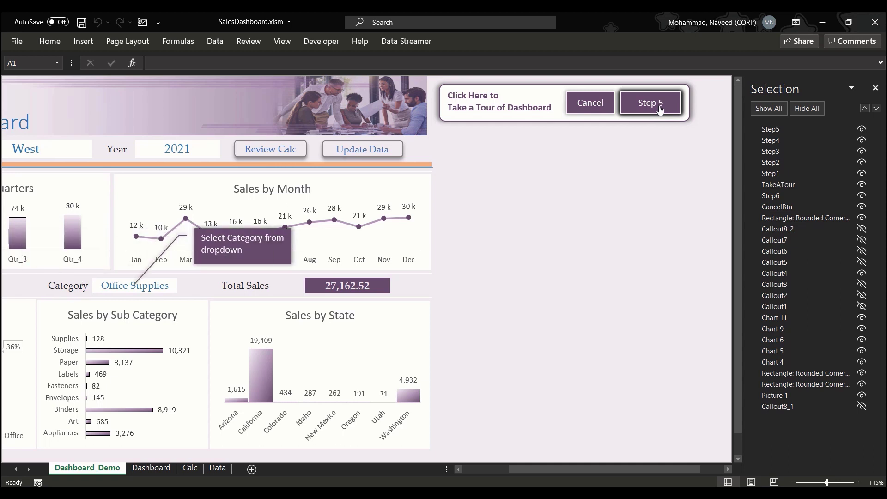
click(660, 110)
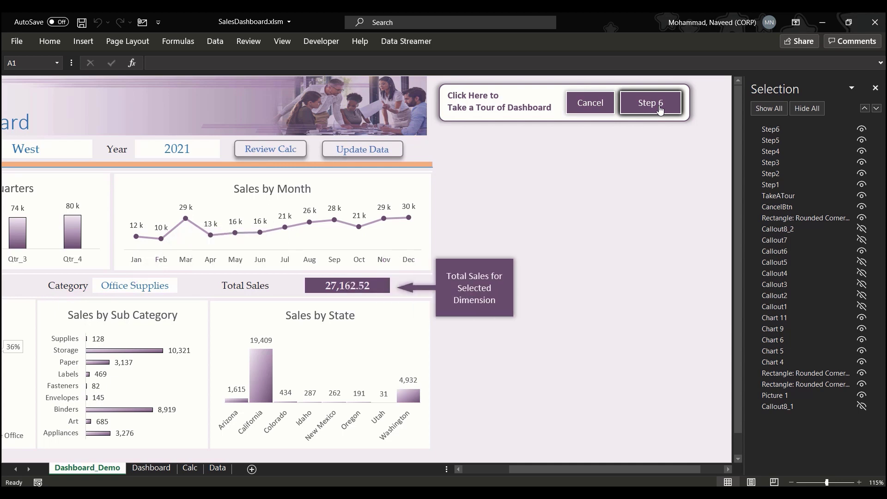
click(584, 110)
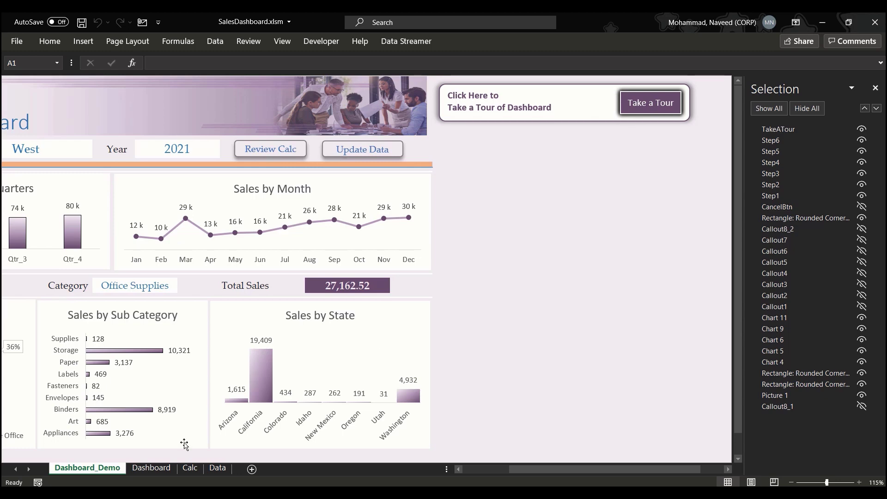
Compare the Dashboard sheet's tour buttons with the Dashboard_Demo version, starting and cancelling the sample tour once more
click(146, 470)
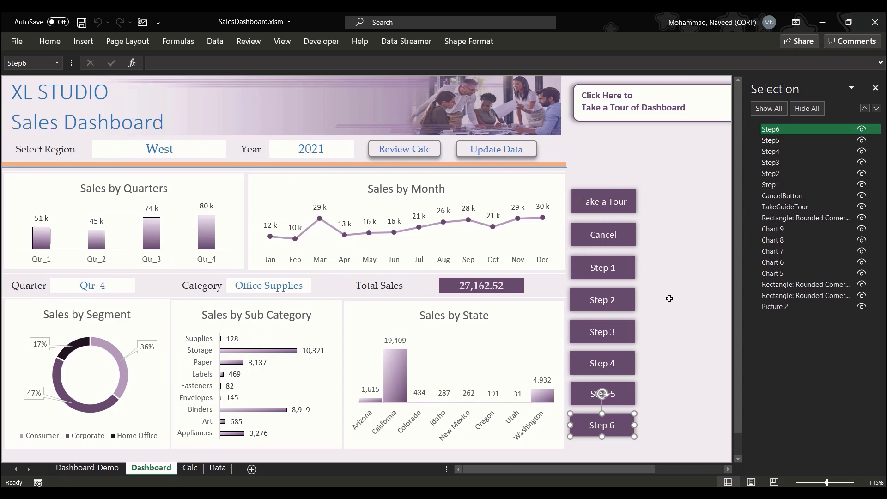
click(83, 467)
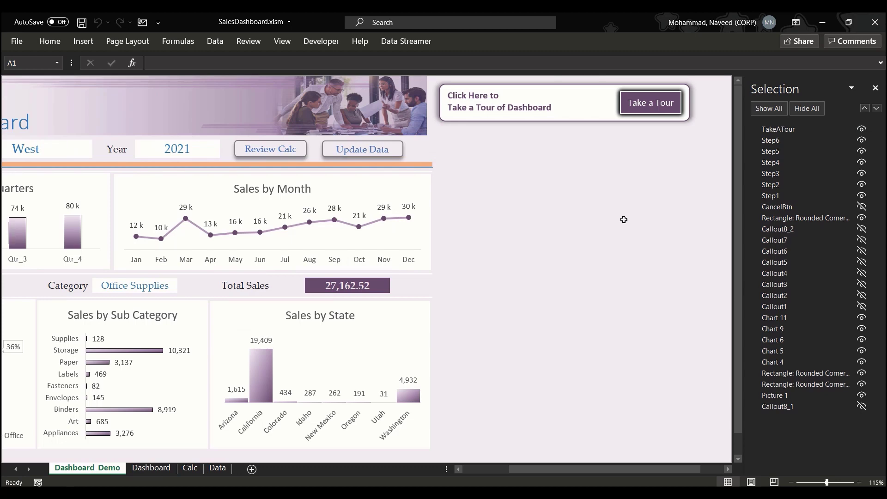
click(151, 469)
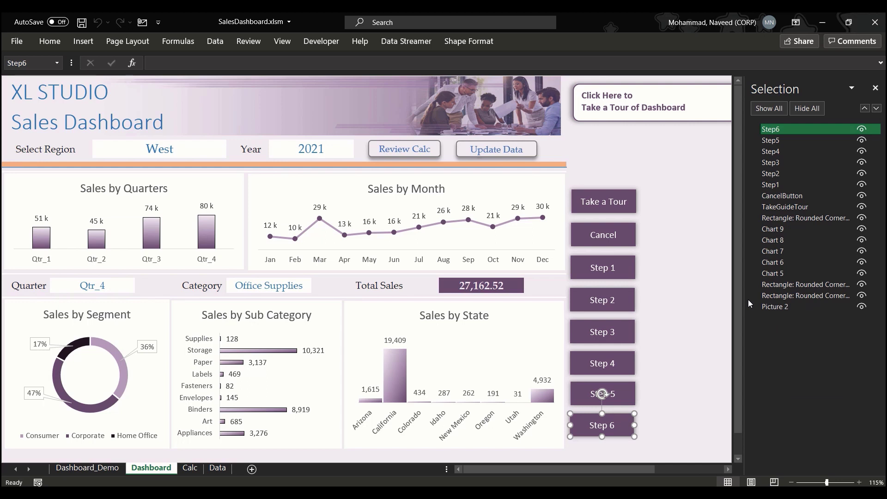
click(623, 260)
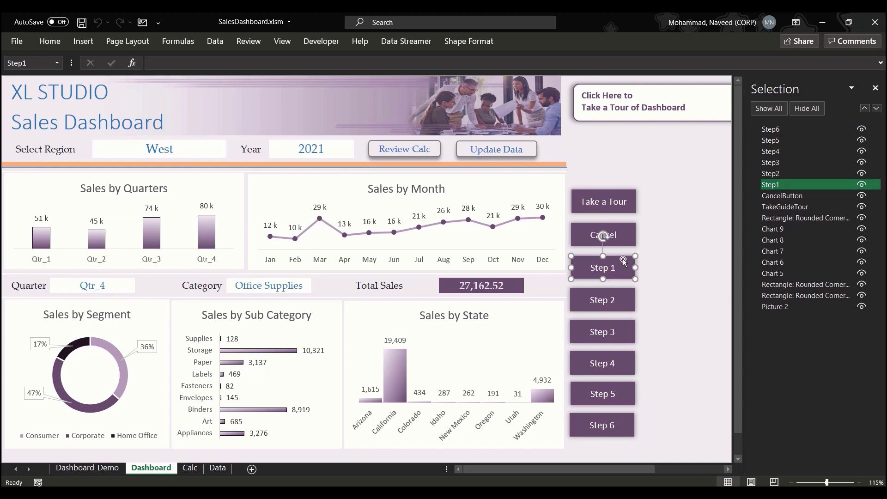
click(624, 197)
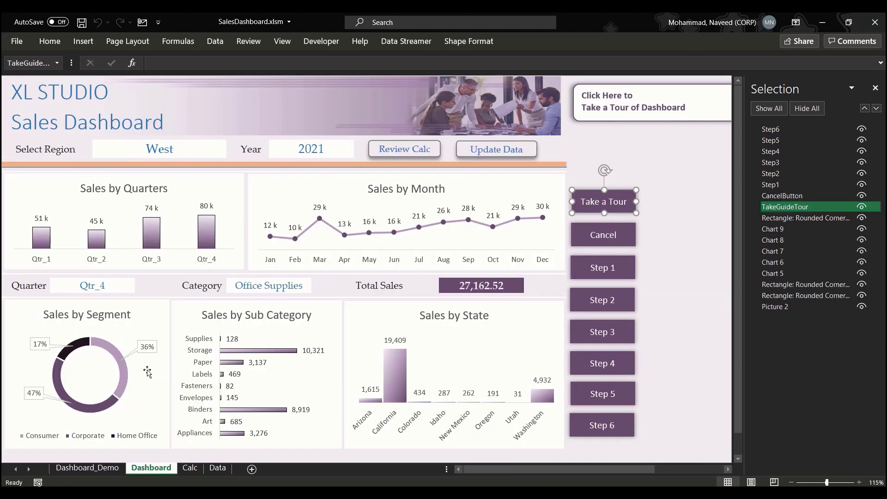
click(83, 468)
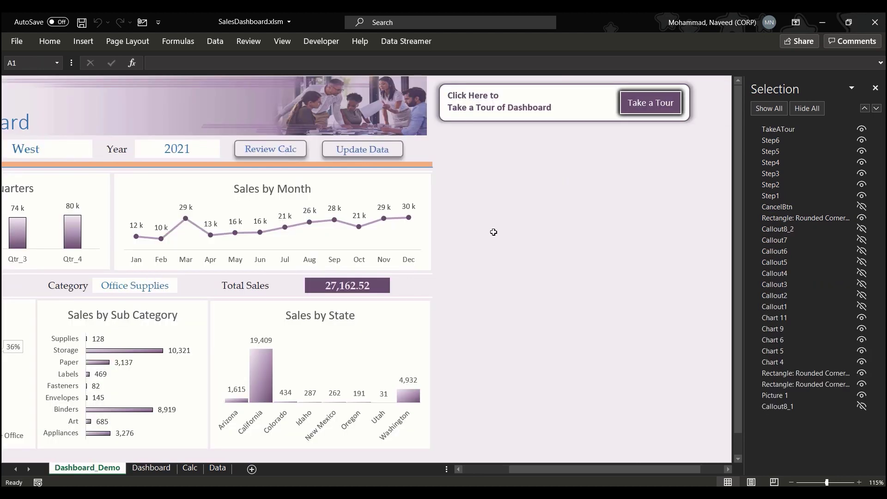
click(647, 107)
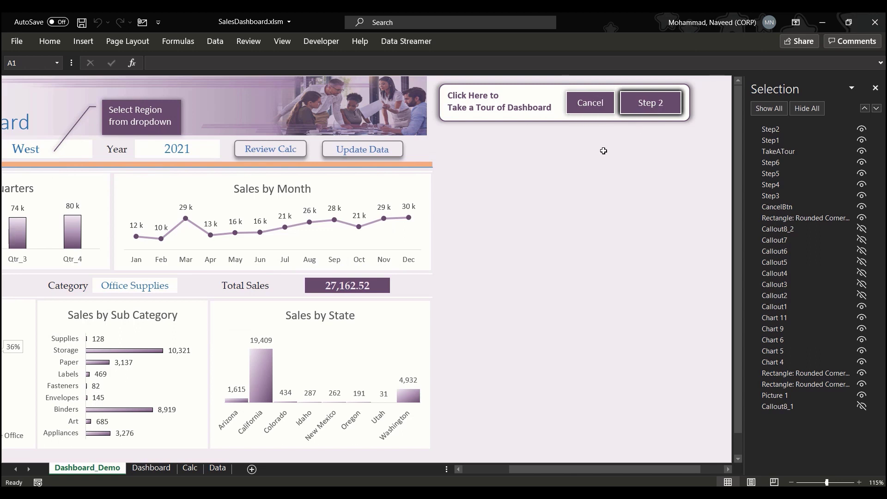
click(589, 108)
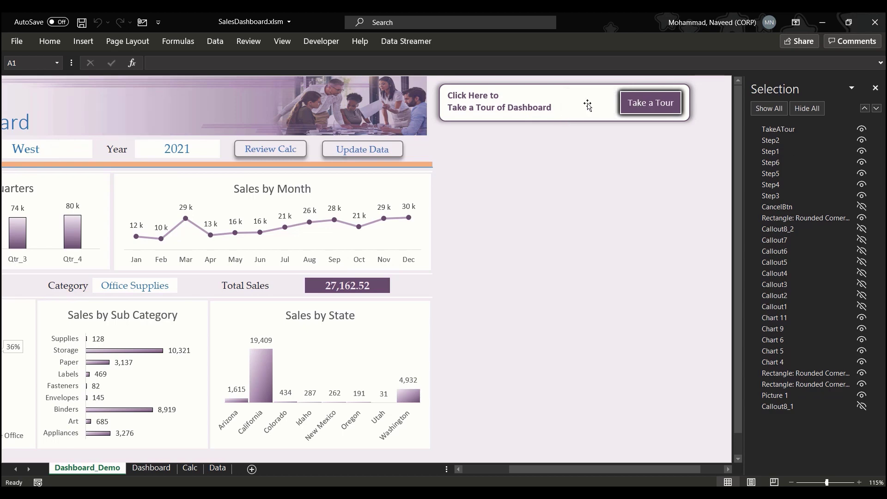
Stack the Take a Tour and Step 1 to Step 6 buttons on the Dashboard sheet using Align Center and Align Middle
click(151, 468)
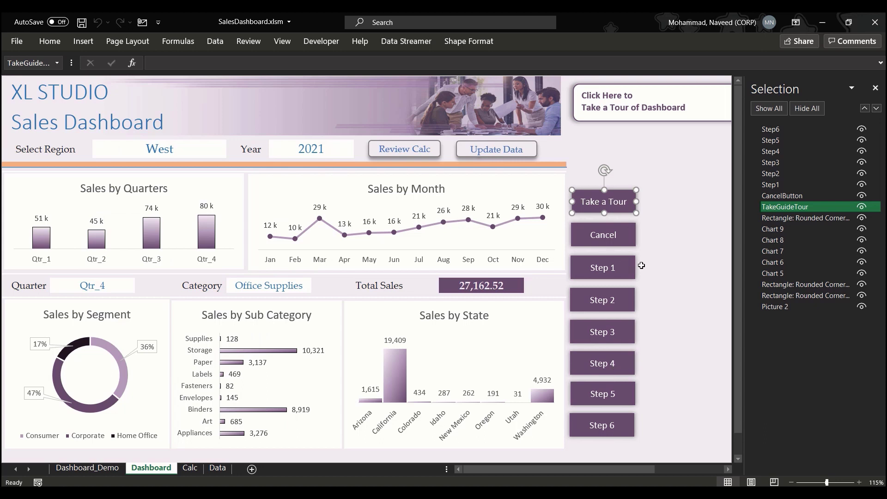
ctrl+click(619, 267)
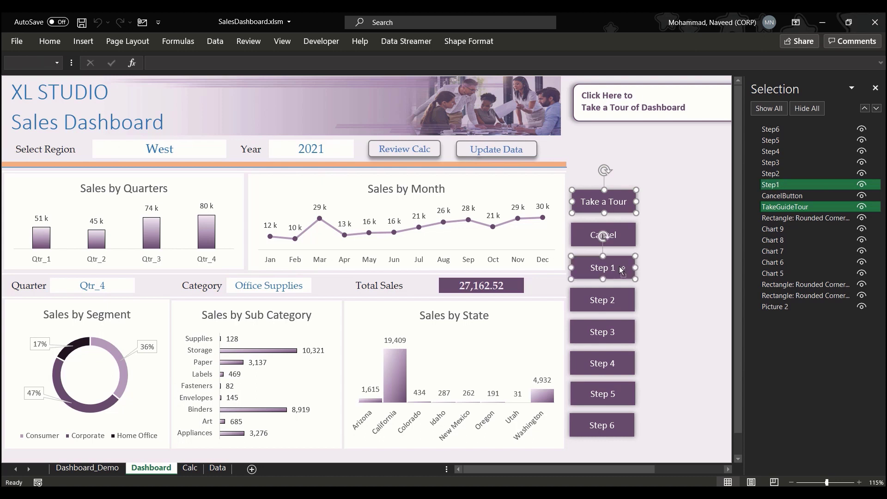
ctrl+click(619, 300)
ctrl+click(617, 332)
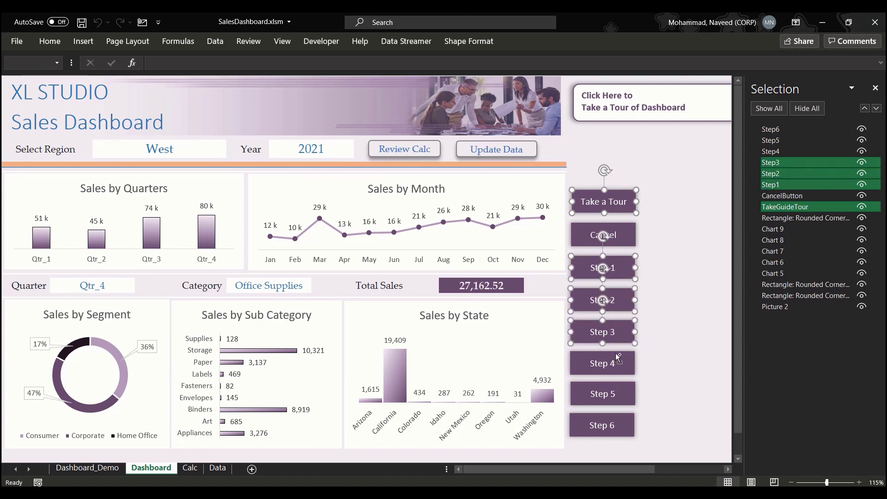
ctrl+click(618, 363)
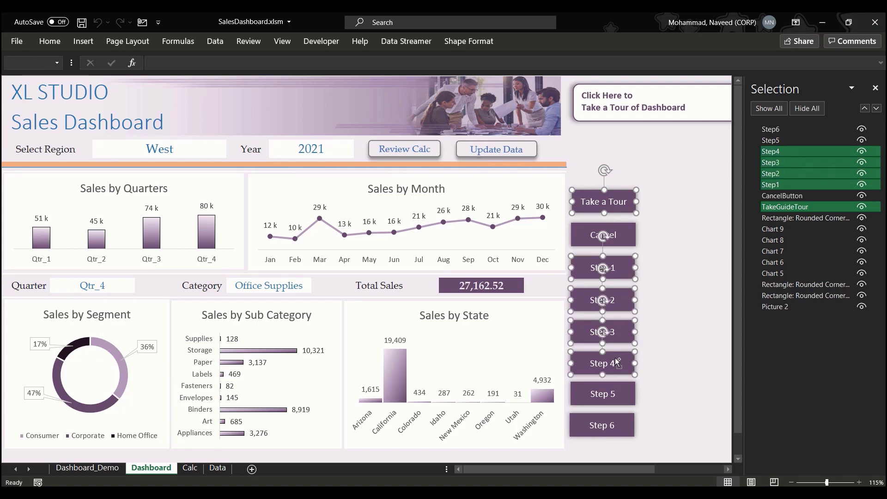
ctrl+click(616, 418)
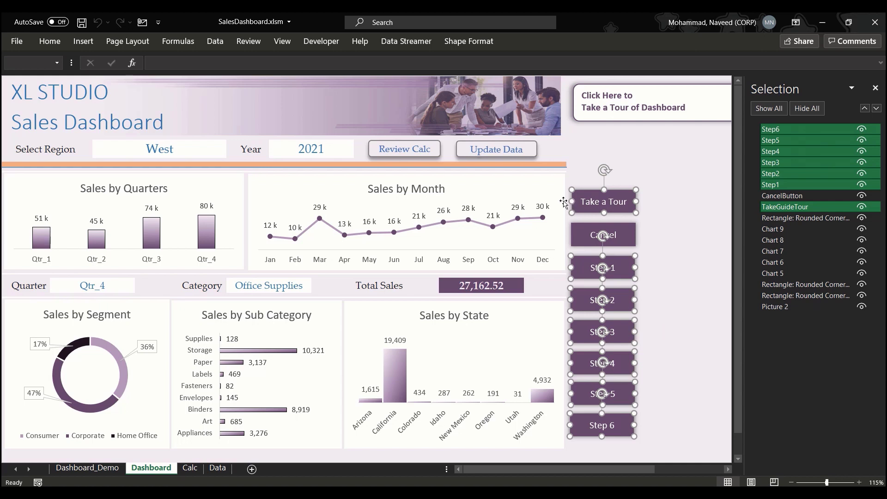
click(463, 46)
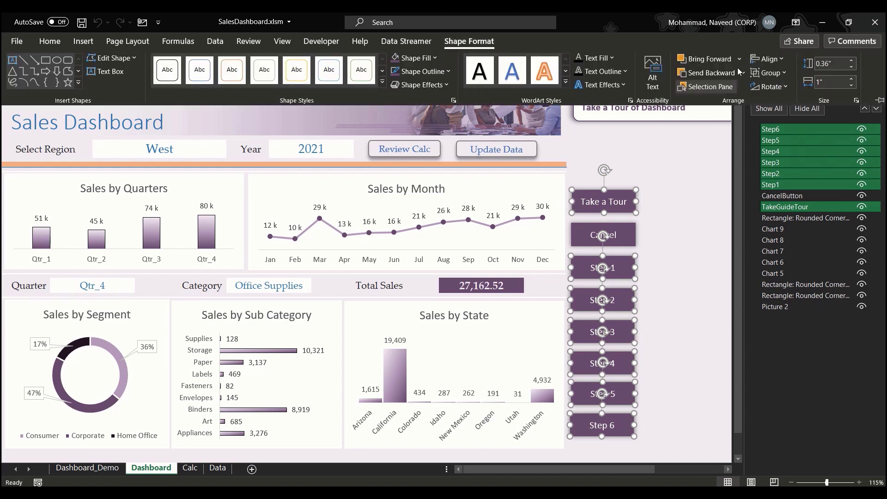
click(781, 63)
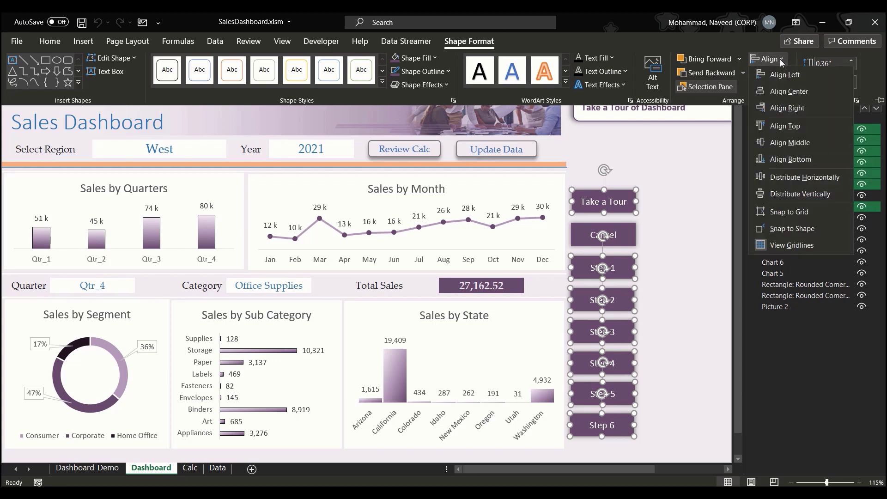
click(789, 91)
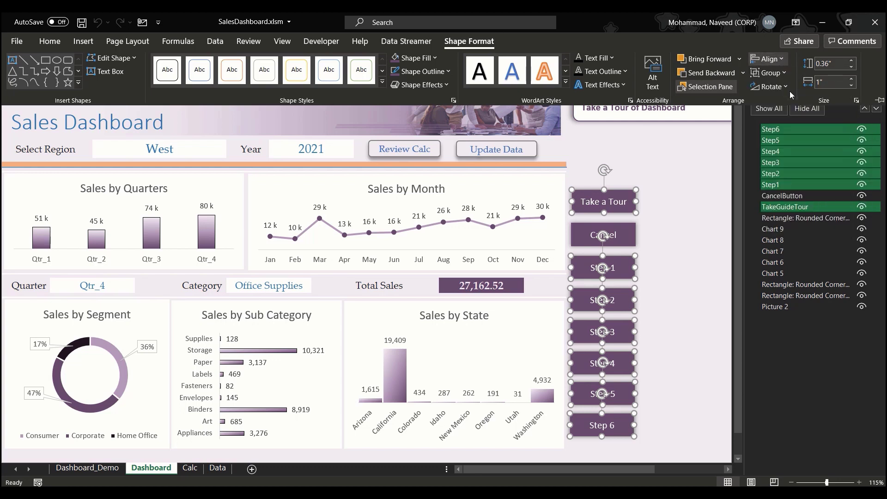
click(782, 63)
click(798, 141)
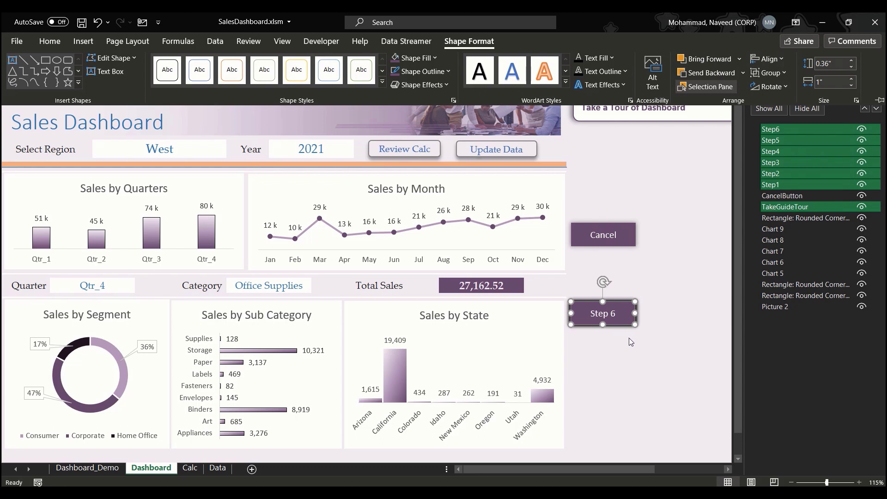
Move TakeGuideTour to the front of the stacked buttons, above Step6 in the Dashboard sheet's object order
click(81, 469)
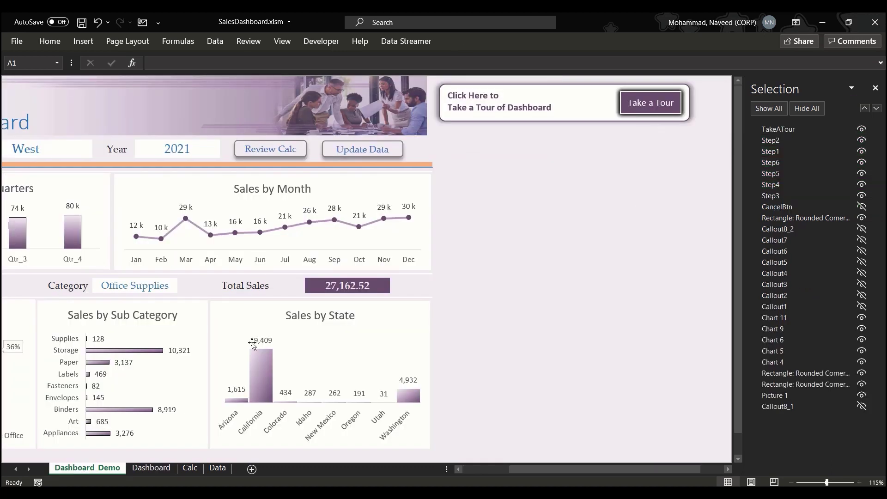
click(143, 469)
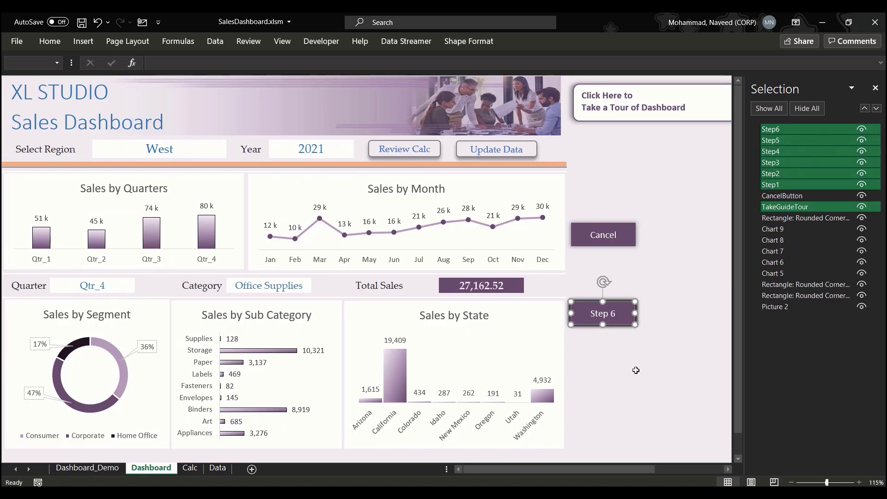
click(635, 370)
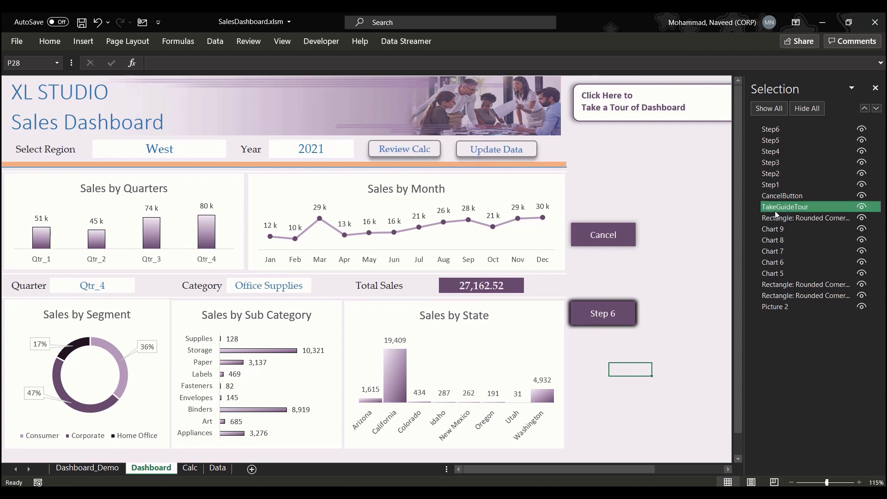
click(786, 209)
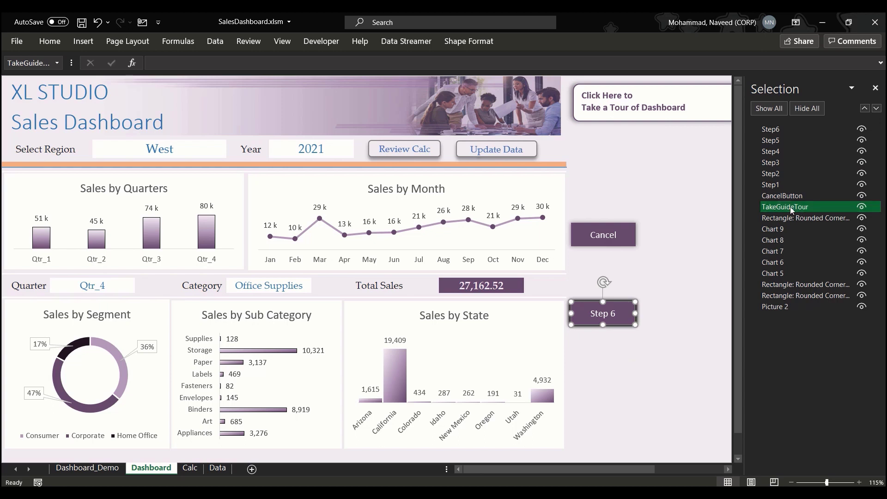
drag(790, 206, 779, 129)
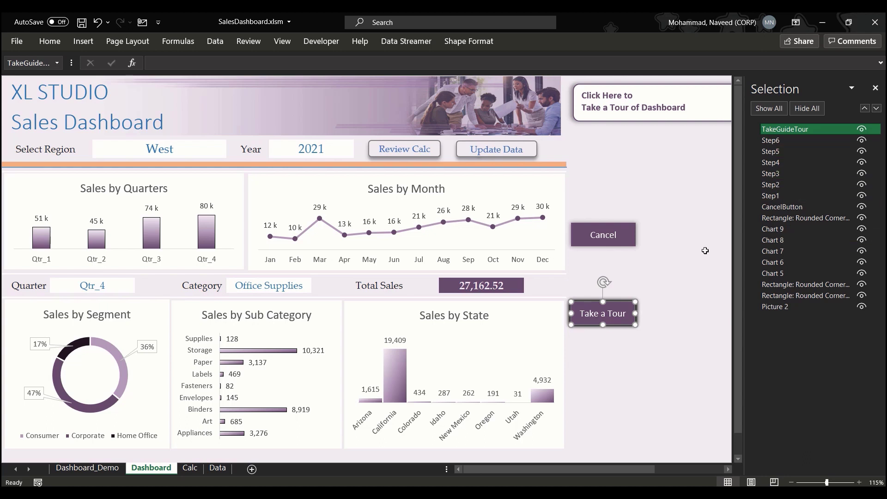
right_click(629, 226)
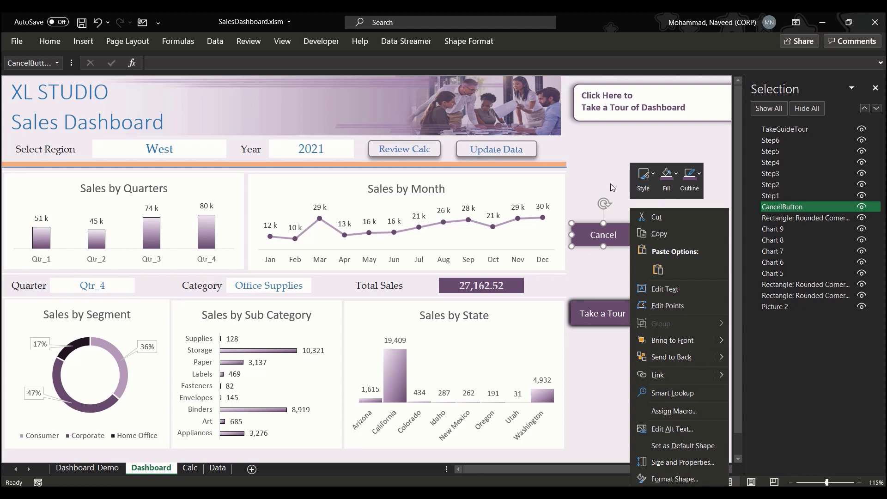
key(Escape)
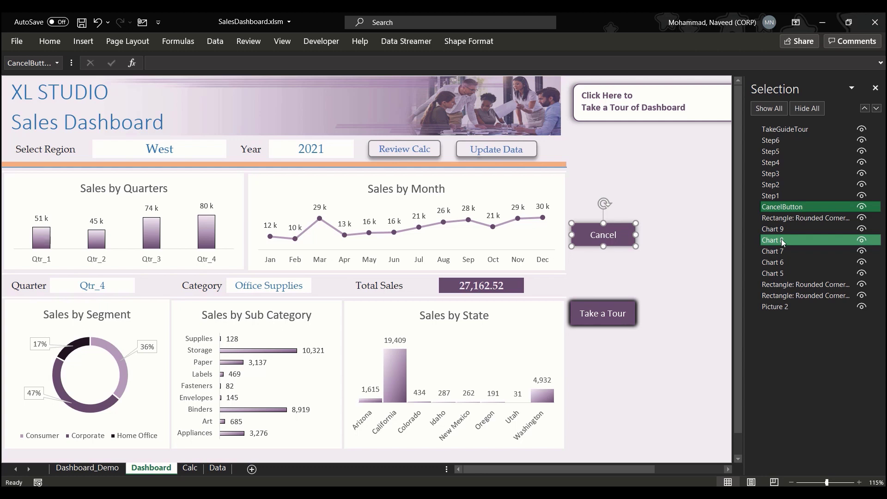
click(673, 369)
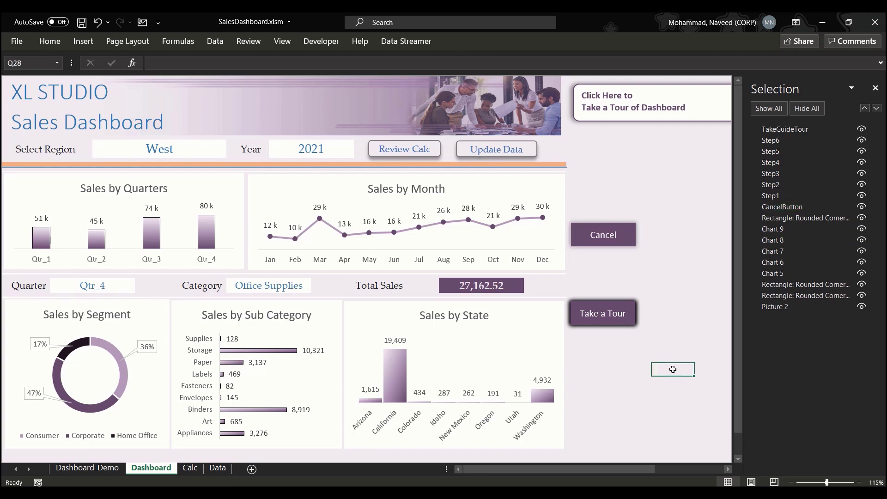
Move the stacked Step1 to Step6 and TakeGuideTour buttons together onto the right end of the "Click Here to Take a Tour of Dashboard" box
scroll(672, 369, right, 5)
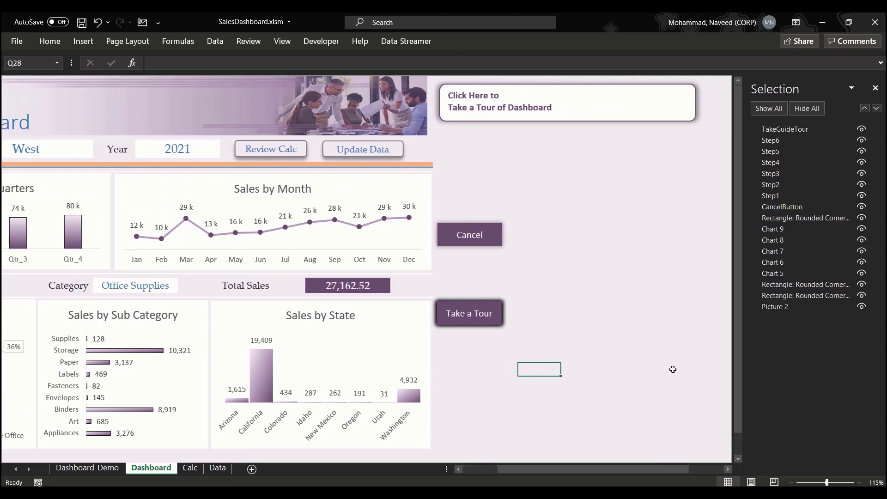
click(534, 91)
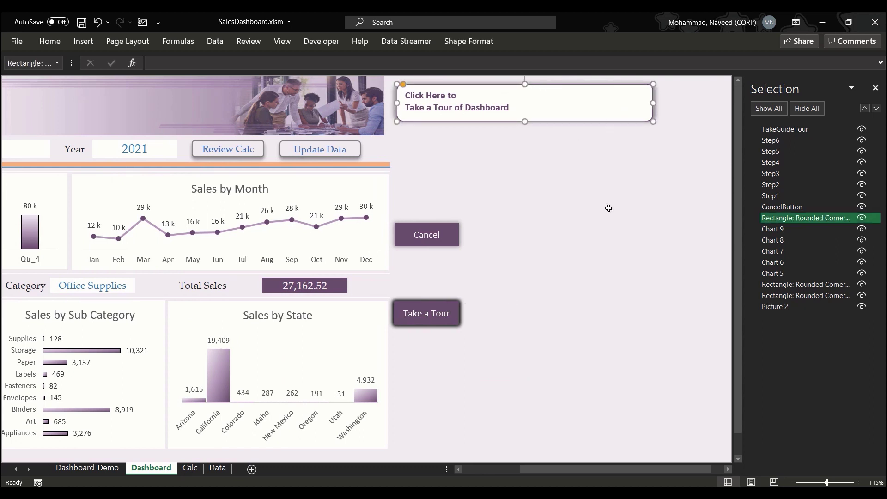
click(600, 287)
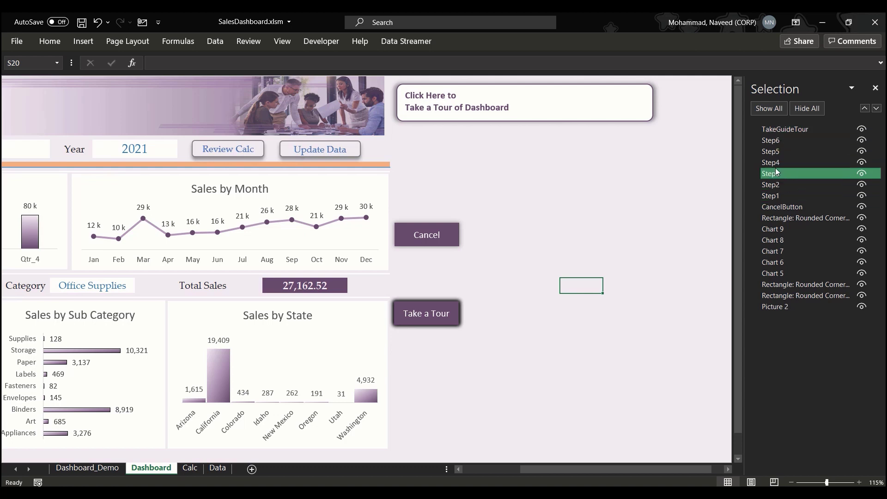
click(780, 193)
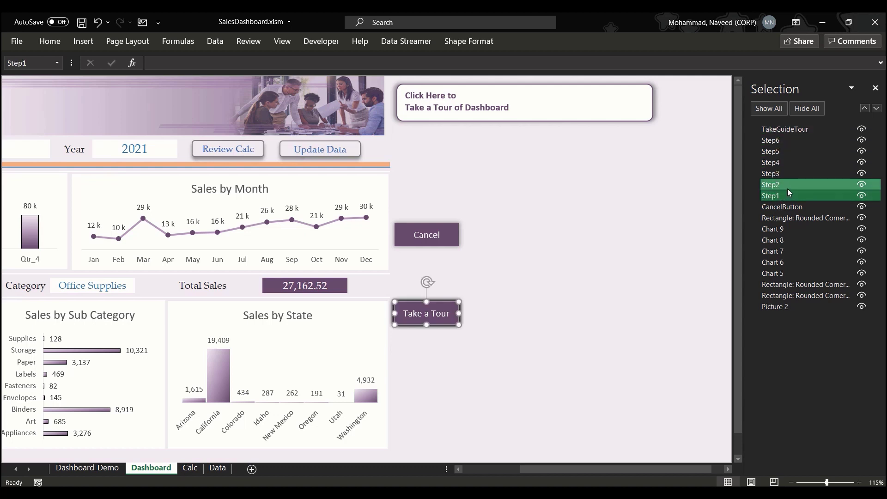
ctrl+click(782, 186)
ctrl+click(783, 173)
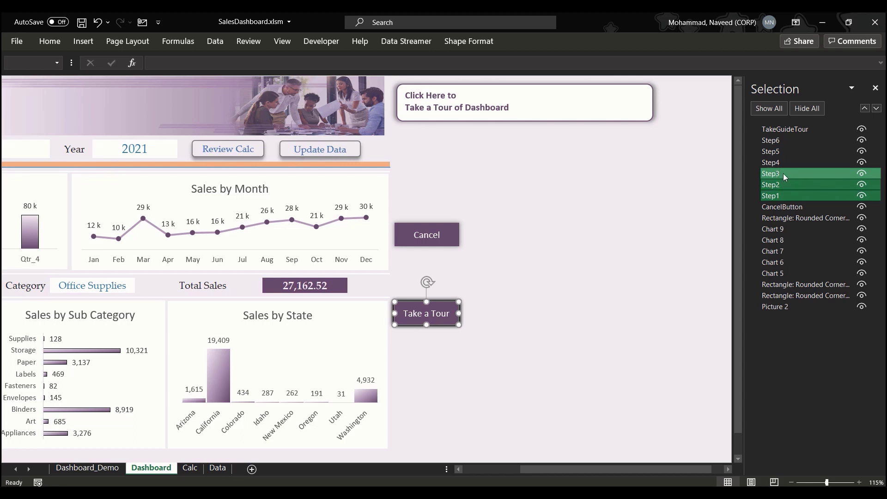
ctrl+click(783, 163)
ctrl+click(777, 152)
ctrl+click(777, 140)
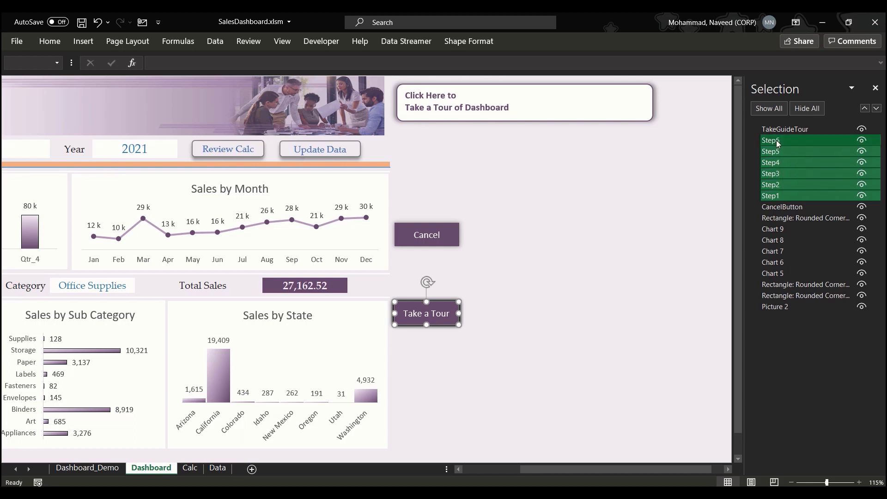
ctrl+click(781, 130)
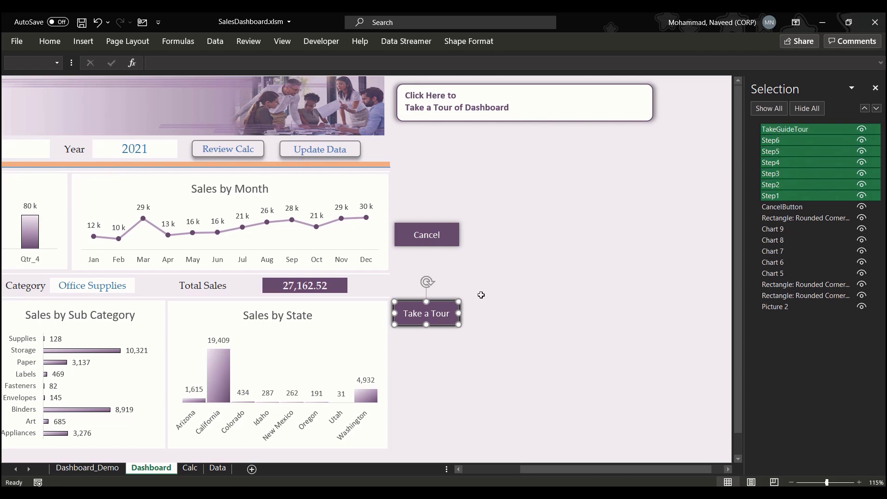
drag(439, 306, 628, 93)
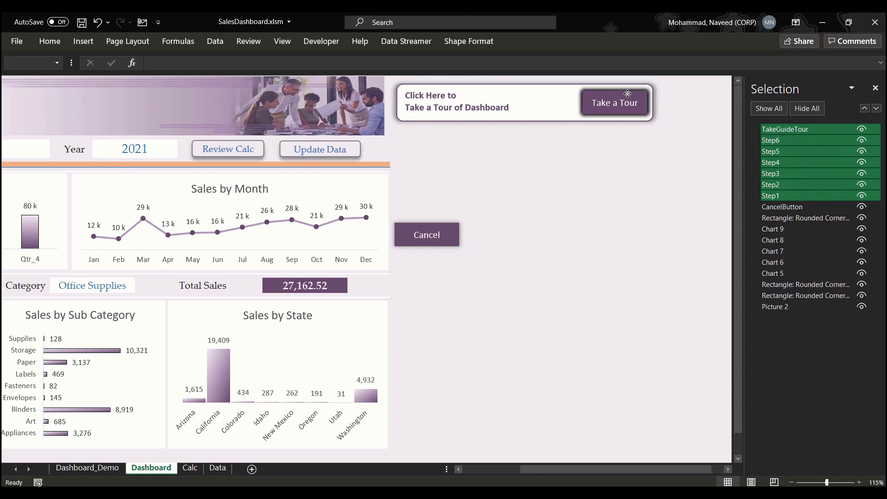
click(615, 208)
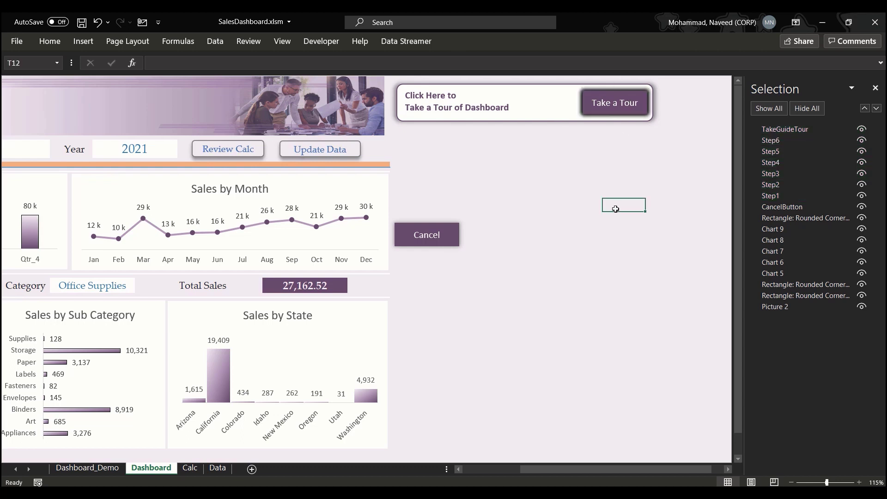
Move the Cancel button into the tour box, between its caption and the Take a Tour button
ctrl+click(454, 233)
drag(460, 234, 560, 93)
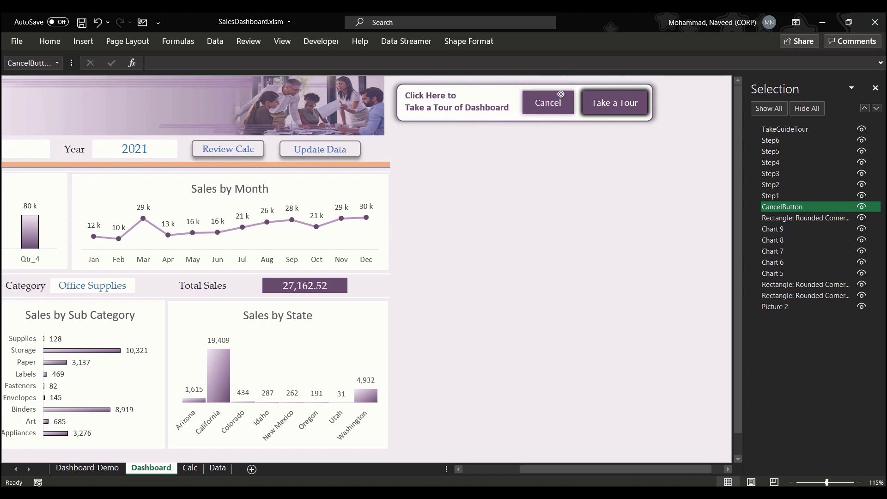
click(586, 194)
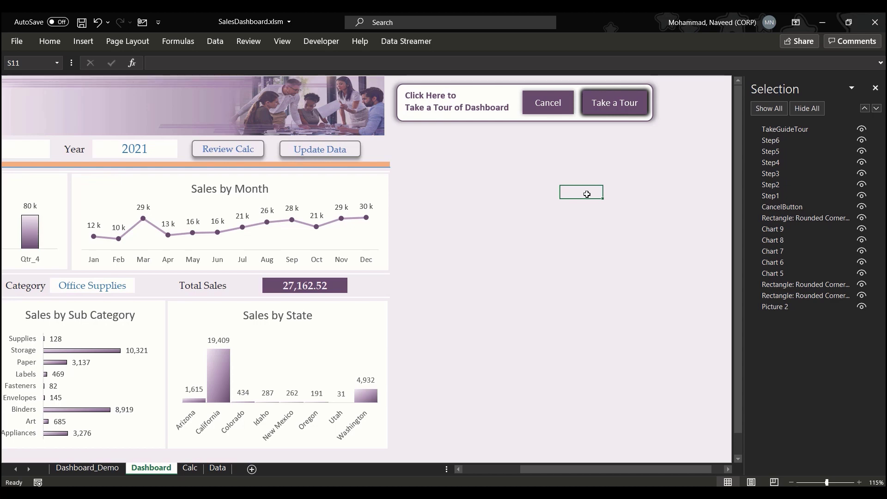
Start the sample tour on the Dashboard_Demo sheet to examine its first callout, and return to the Dashboard sheet
scroll(587, 194, left, 4)
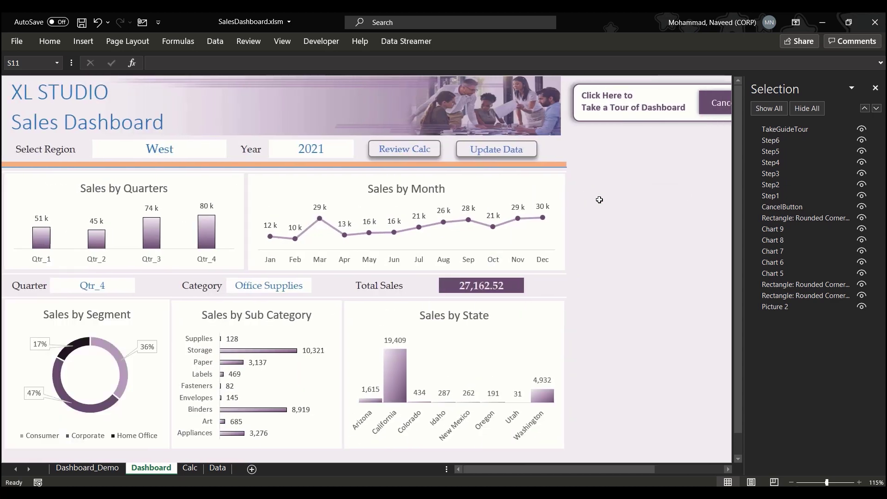
click(599, 203)
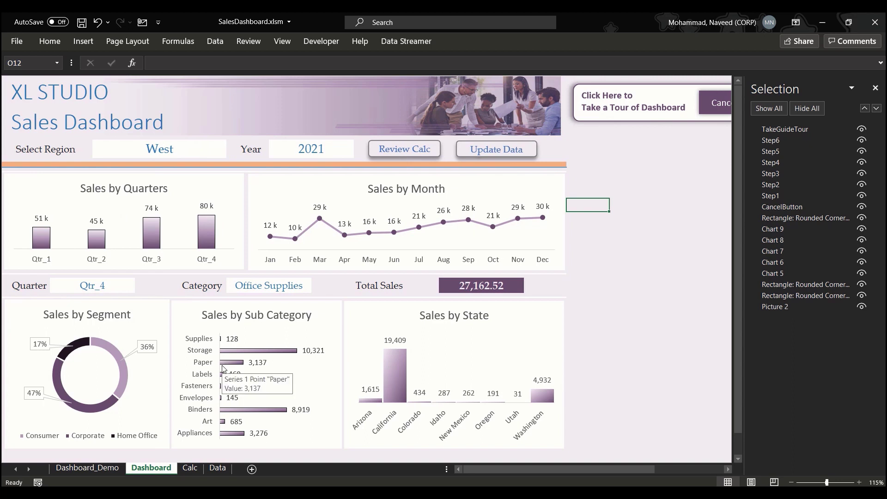
click(92, 468)
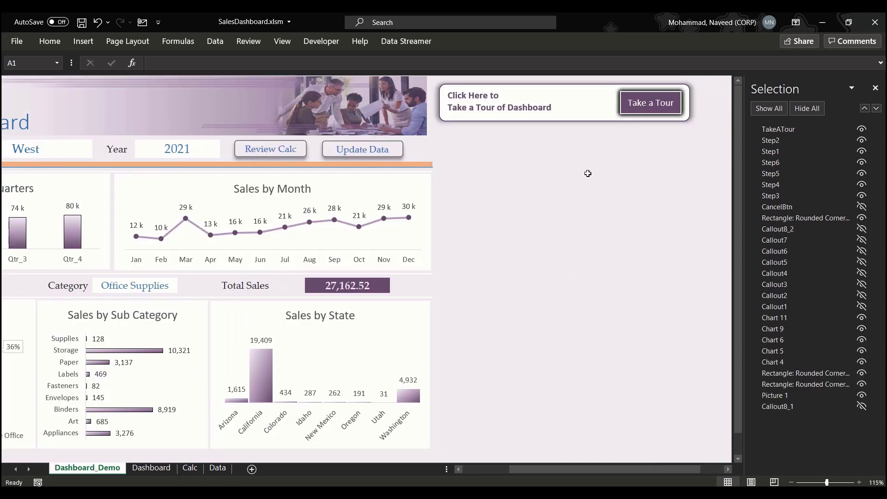
click(639, 107)
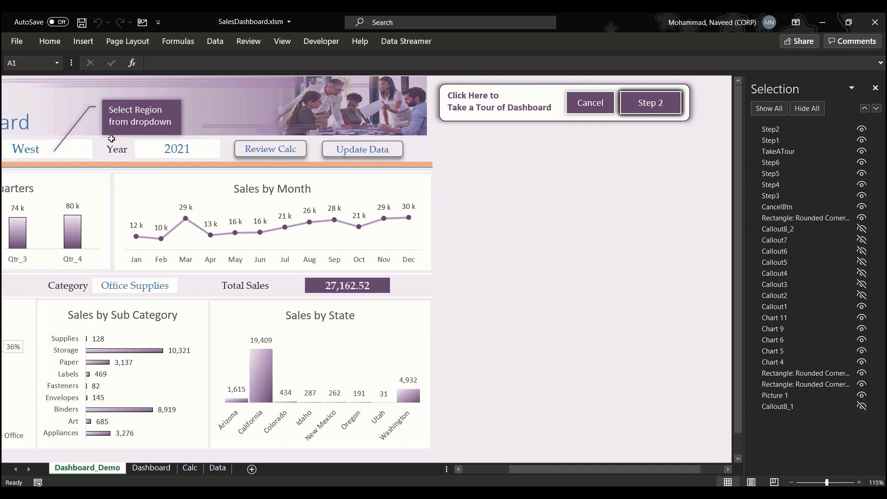
click(150, 469)
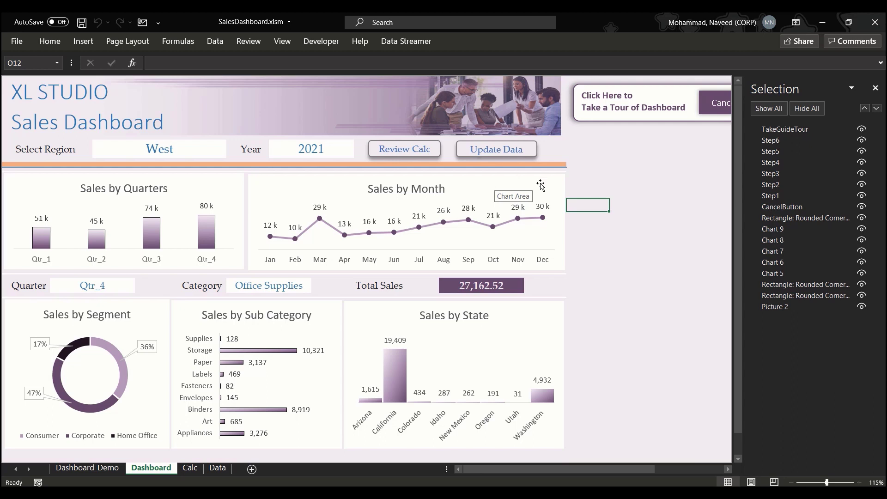
Draw a Bent Line callout about 0.51" high and 1.09" wide in the empty area beside the Sales by State chart
click(875, 87)
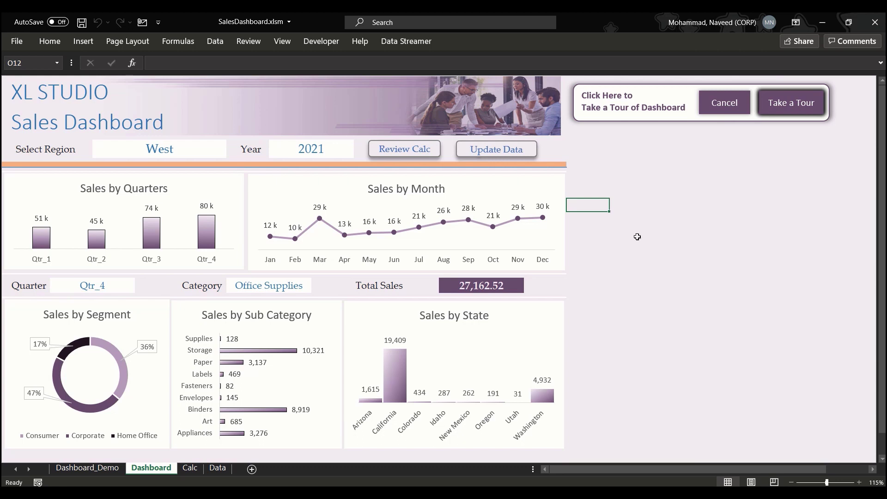
click(83, 42)
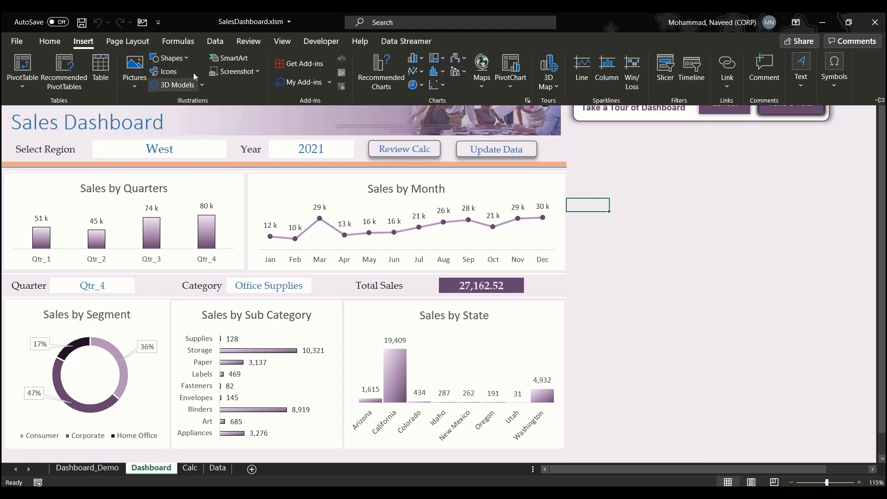
click(187, 57)
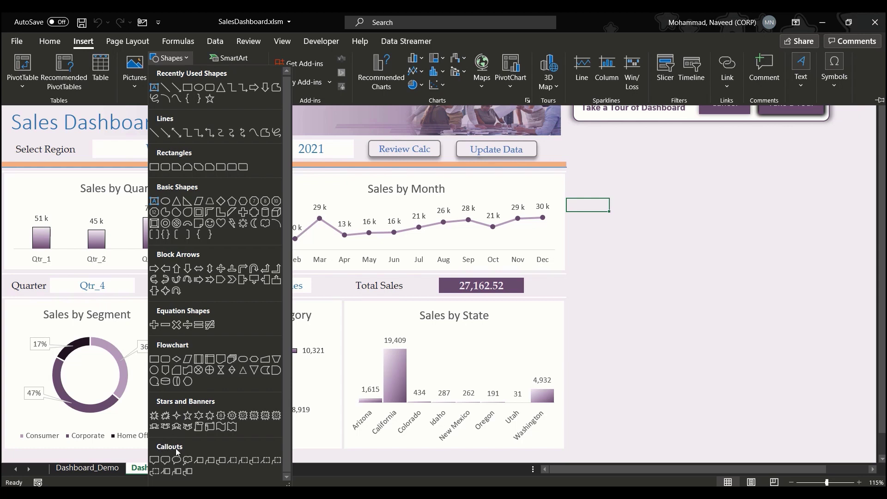
click(209, 460)
drag(608, 229, 666, 296)
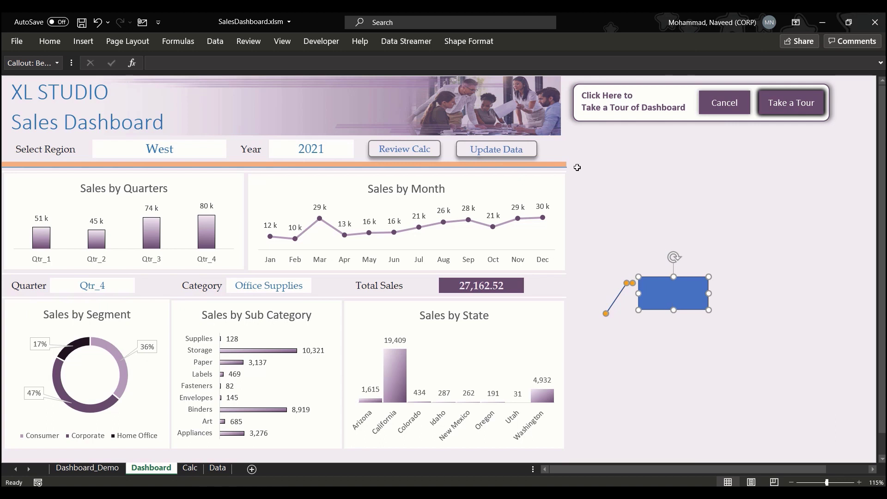
Format the callout with a dark purple fill, a matching outline and an outer shadow
click(469, 42)
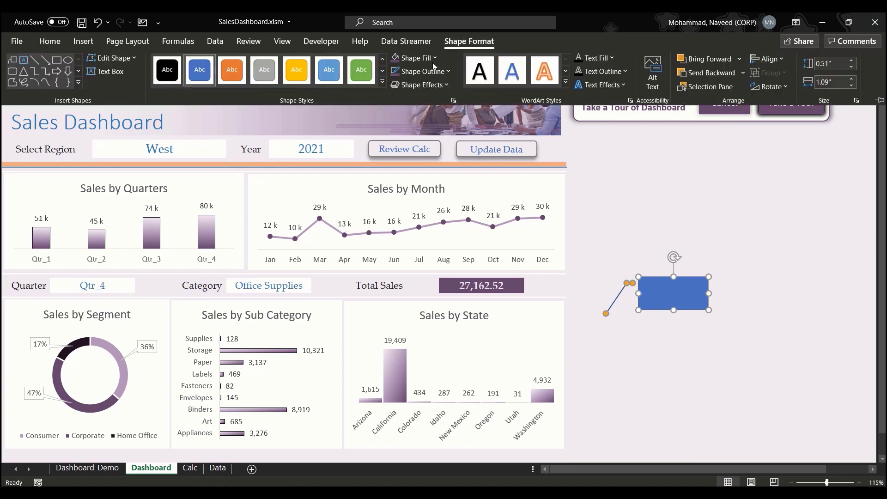
click(395, 59)
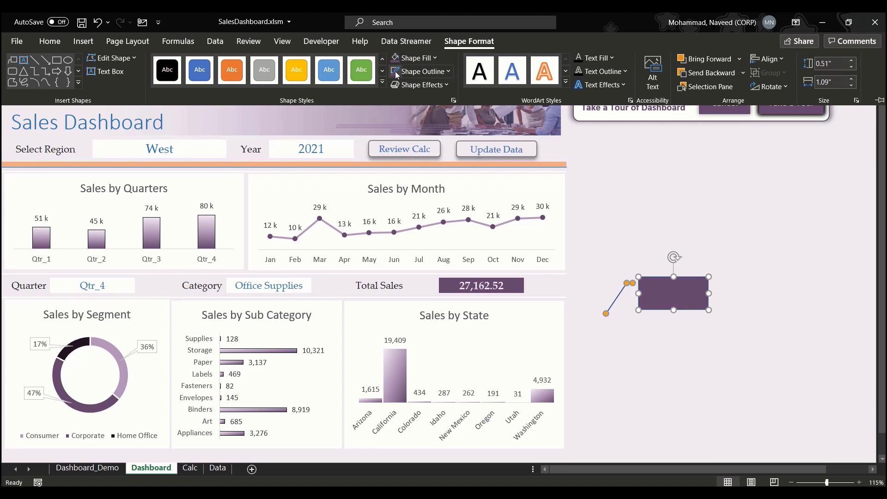
click(424, 85)
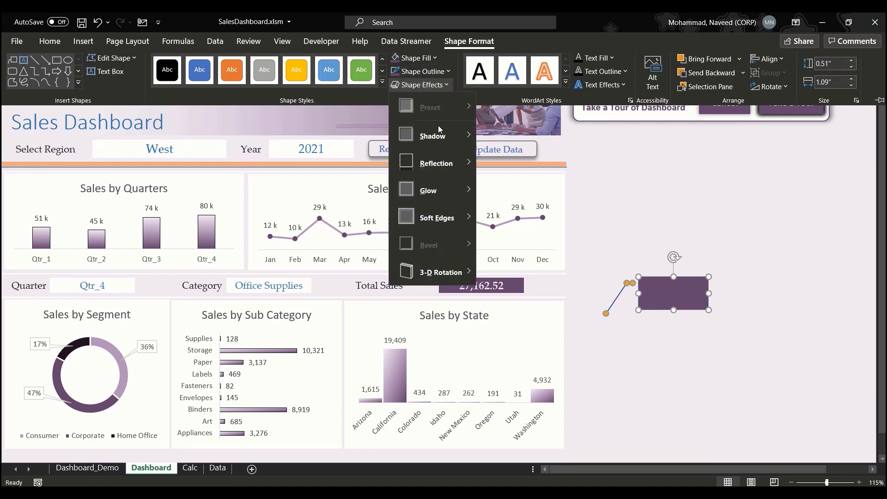
mouse_move(438, 138)
click(523, 203)
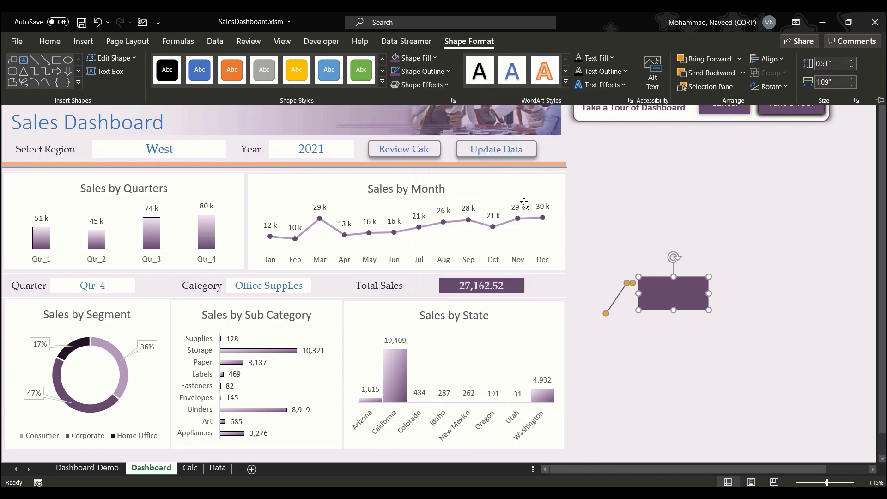
click(664, 333)
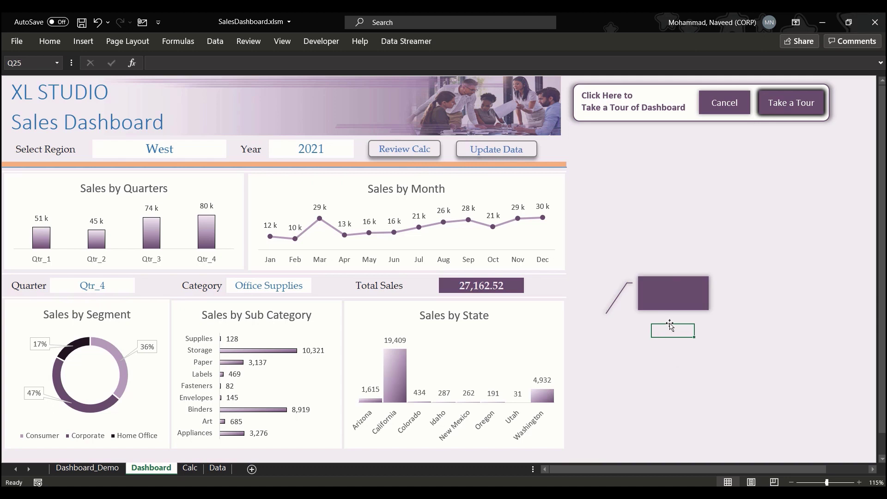
Move the purple callout up to just below the tour box, beside the Sales by Month chart
click(650, 280)
drag(649, 281, 618, 173)
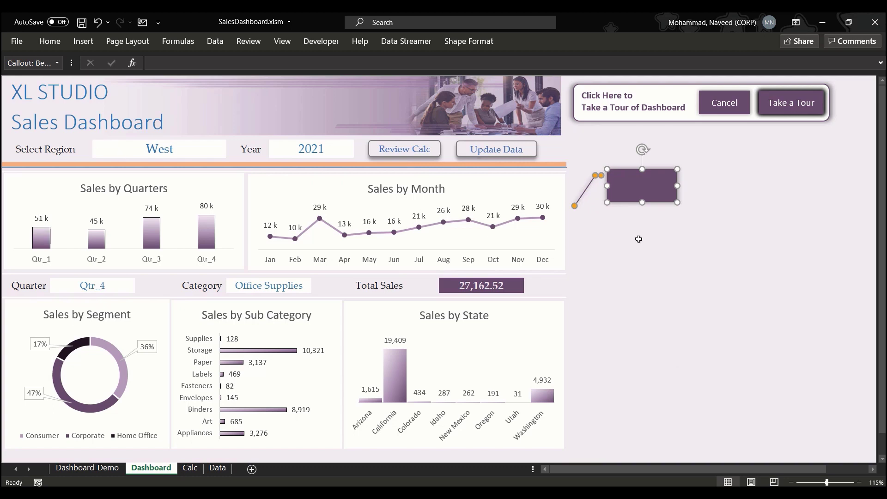
click(637, 239)
click(628, 215)
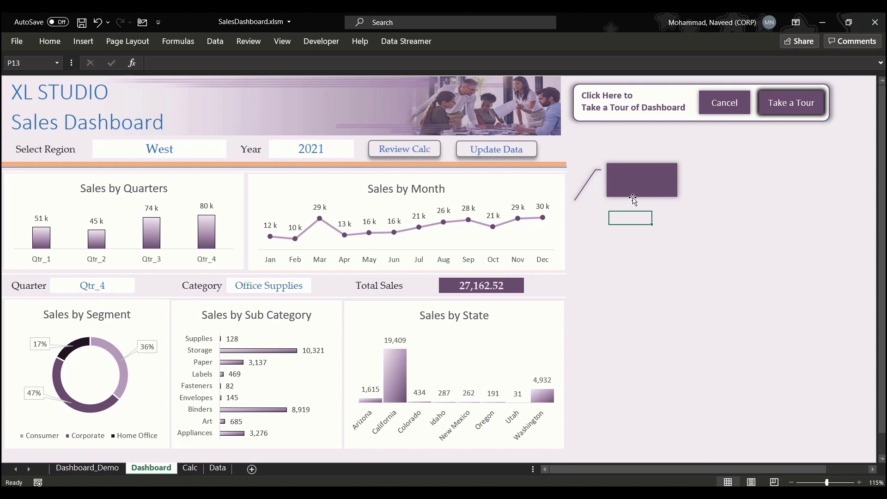
Duplicate the purple callout four times and stack the copies in a column below the original
click(631, 194)
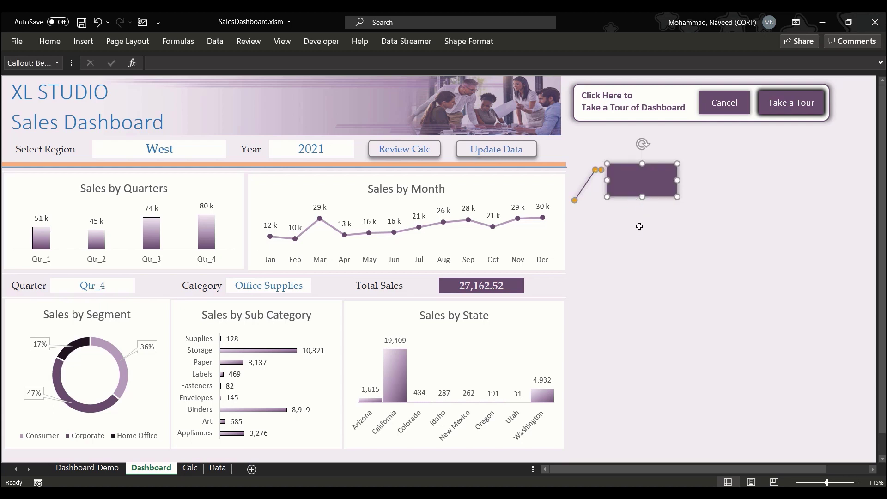
click(629, 222)
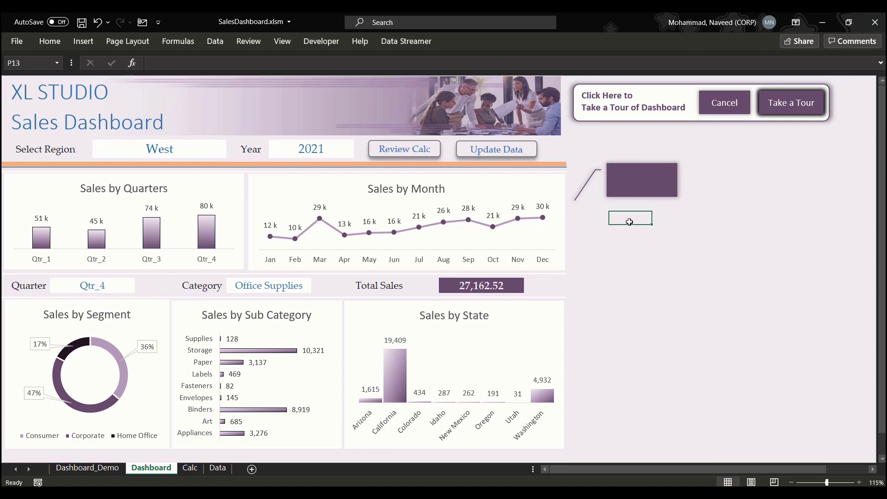
key(ctrl+v)
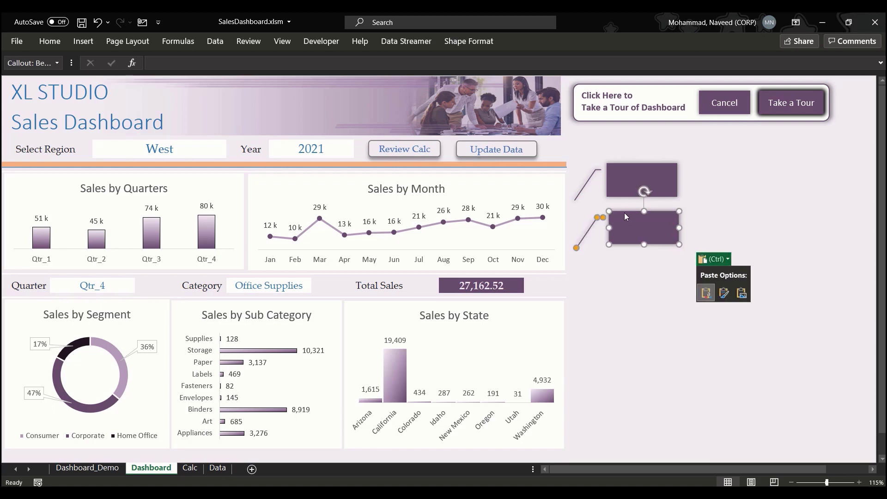
drag(624, 212, 622, 209)
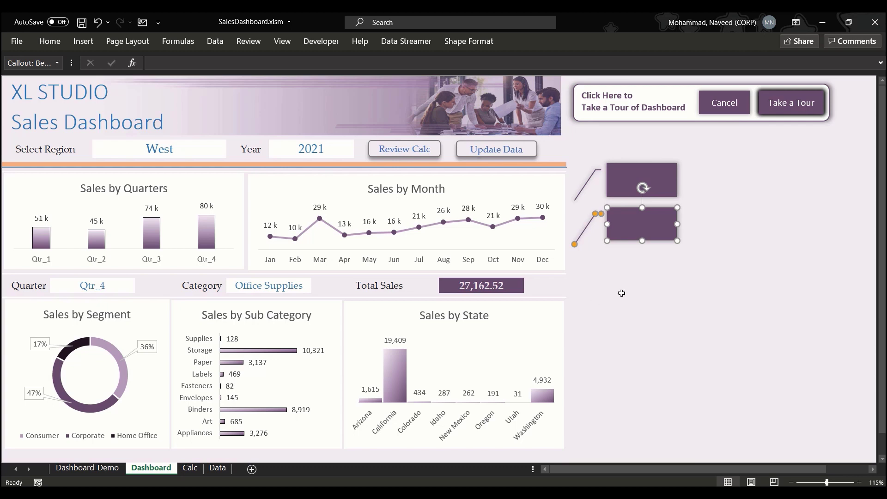
click(622, 277)
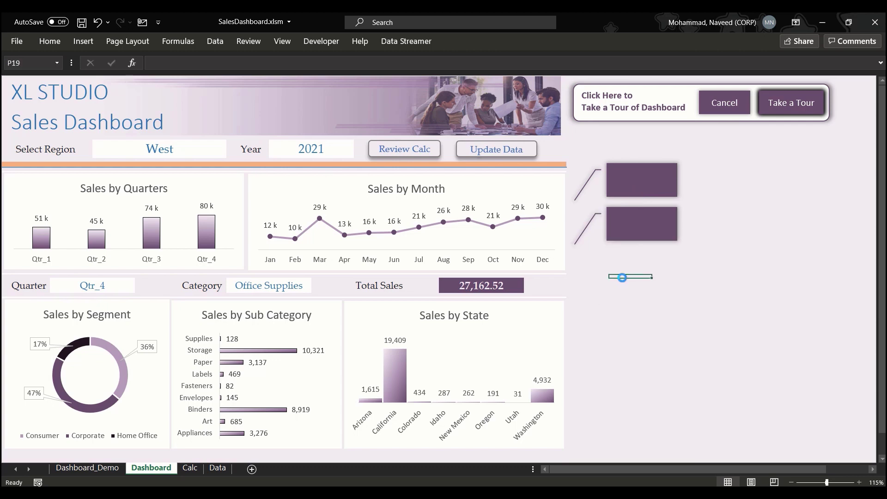
key(ctrl+v)
drag(624, 277, 620, 253)
click(618, 312)
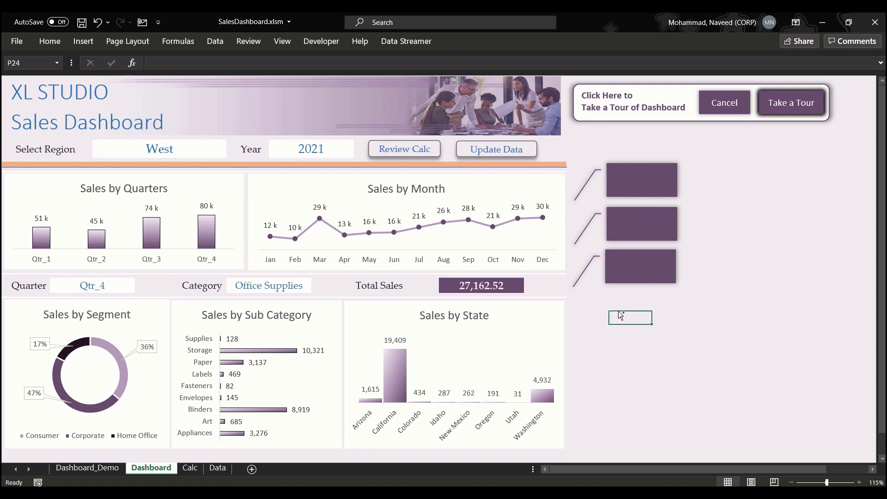
key(ctrl+v)
drag(628, 313, 623, 294)
click(620, 365)
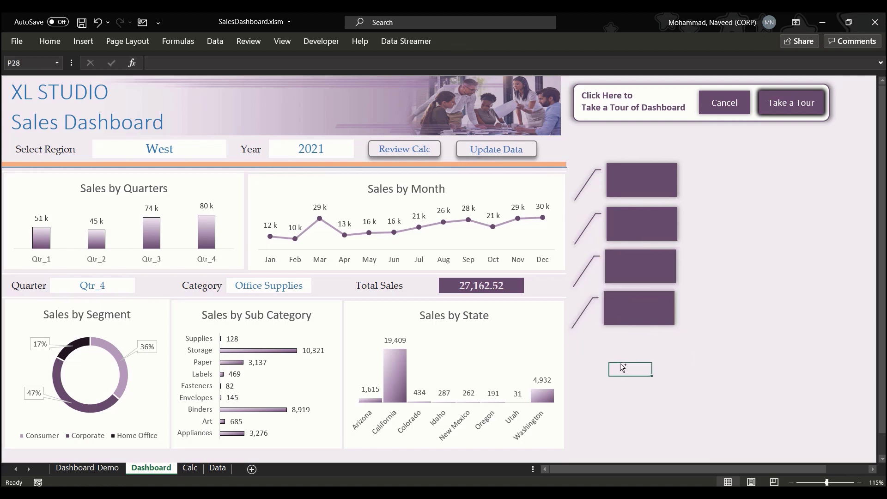
key(ctrl+v)
drag(624, 365, 620, 337)
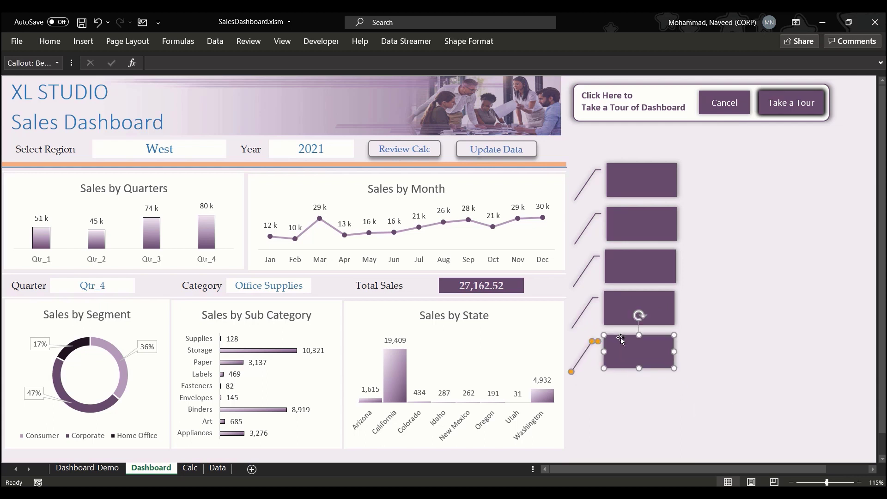
Add a sixth copy of the purple callout and place it directly below the fifth one in the column
click(615, 403)
key(ctrl+v)
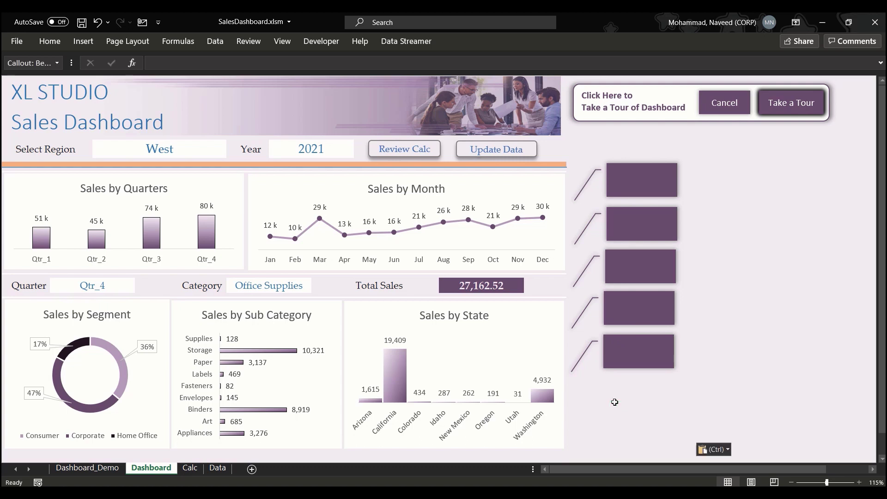
drag(631, 404, 624, 380)
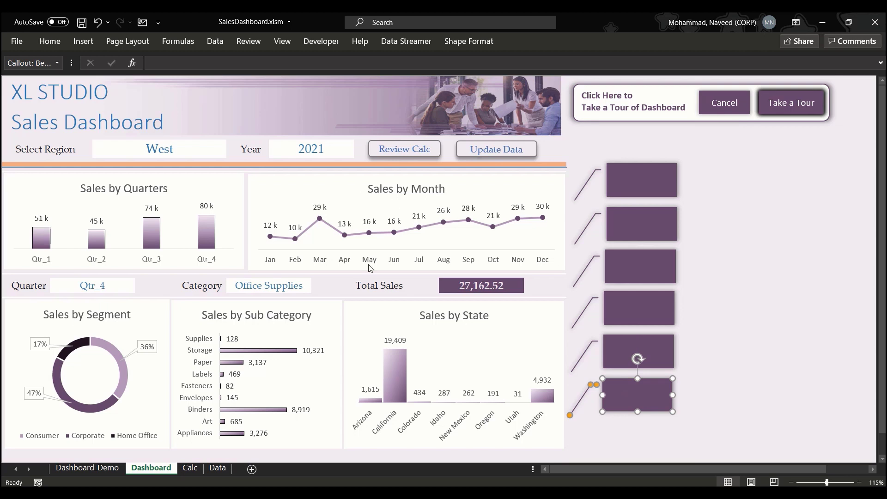
click(725, 236)
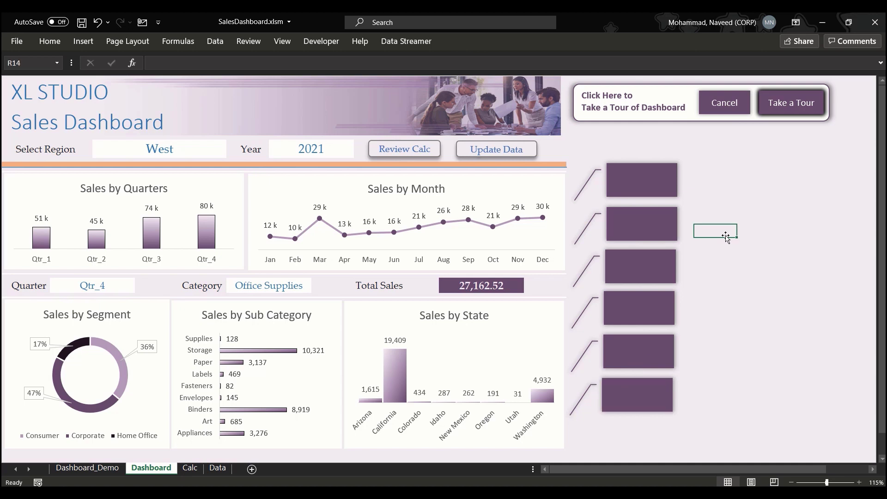
Add the text "Select Region from dropdown" to the first callout and widen it so the text fits on two lines
click(629, 176)
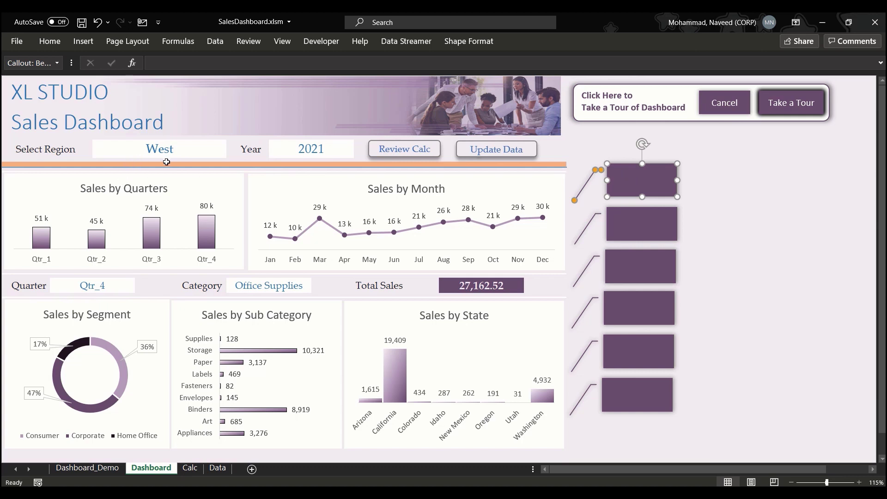
right_click(622, 175)
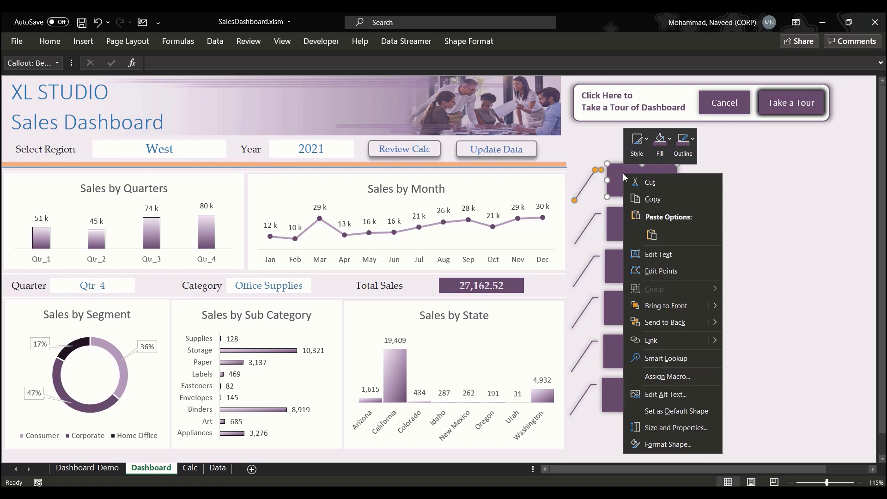
click(659, 255)
text(Sel)
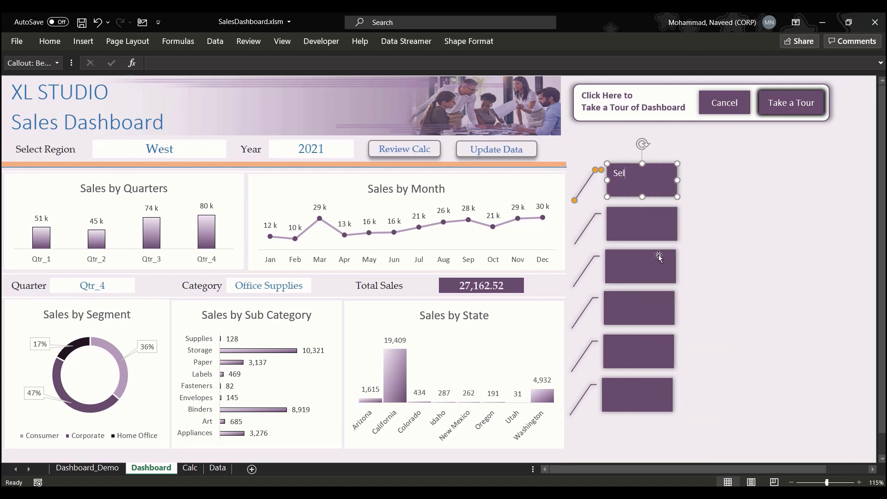
text(ect Region from dropdown)
drag(677, 181, 687, 179)
click(703, 190)
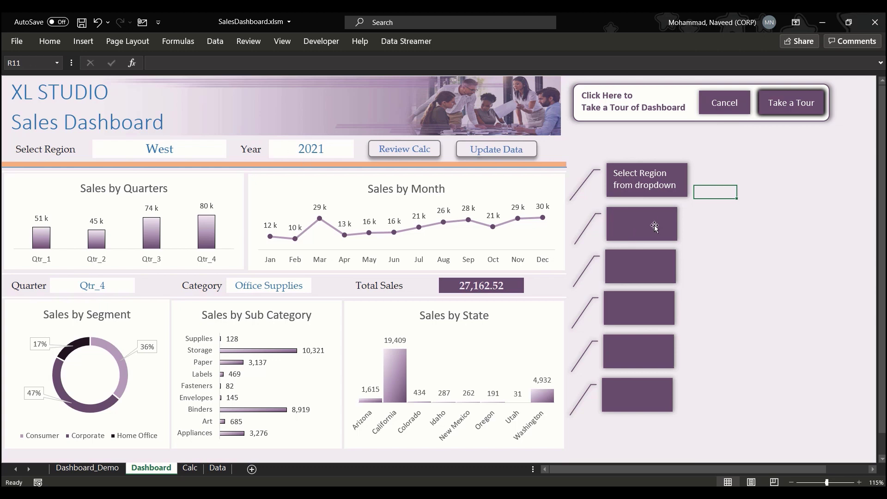
Add the text "Enter 4 digit Year in this textbox" to the second callout and widen it to fit on two lines
right_click(633, 223)
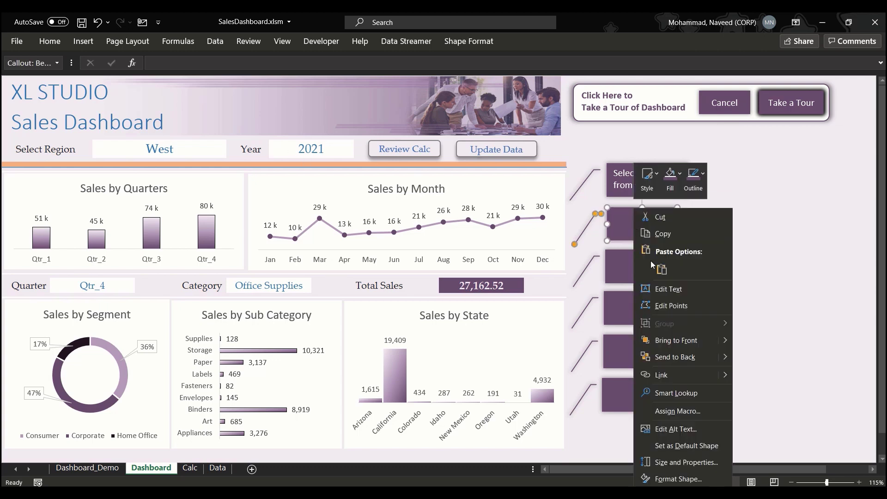
click(666, 290)
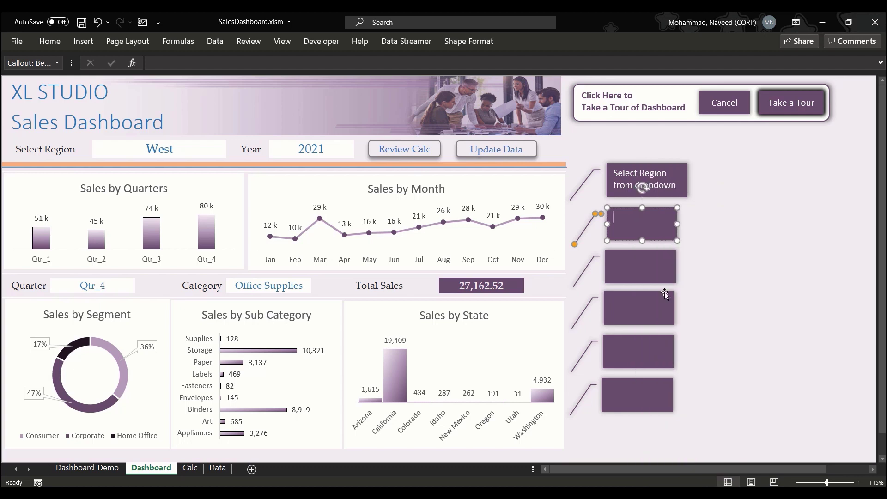
text(Enter 4 digit Year in this textbo)
click(722, 255)
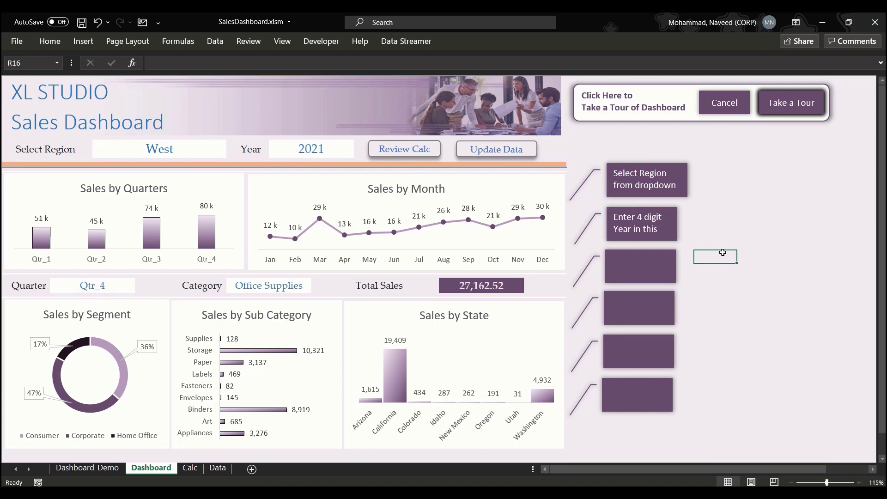
click(677, 225)
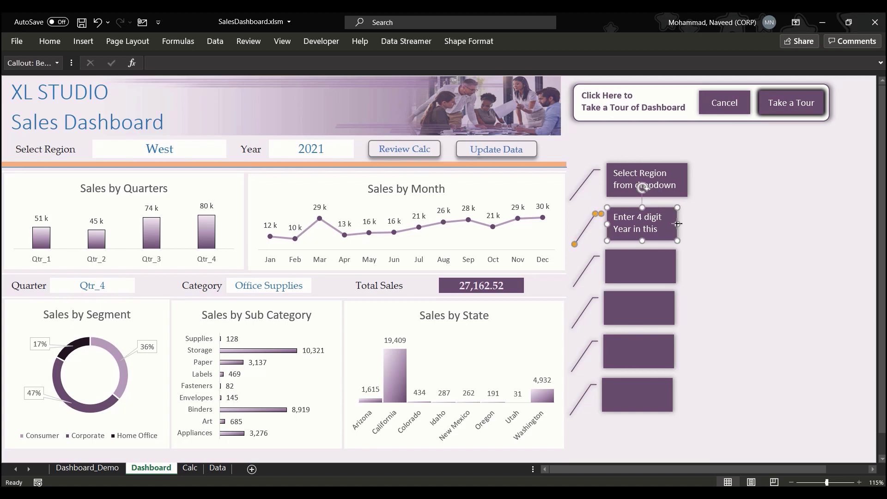
drag(682, 224, 690, 224)
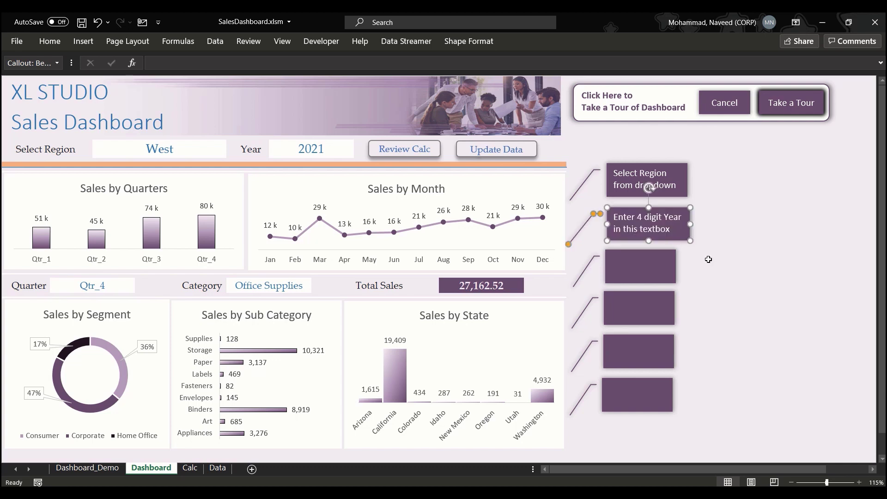
click(708, 259)
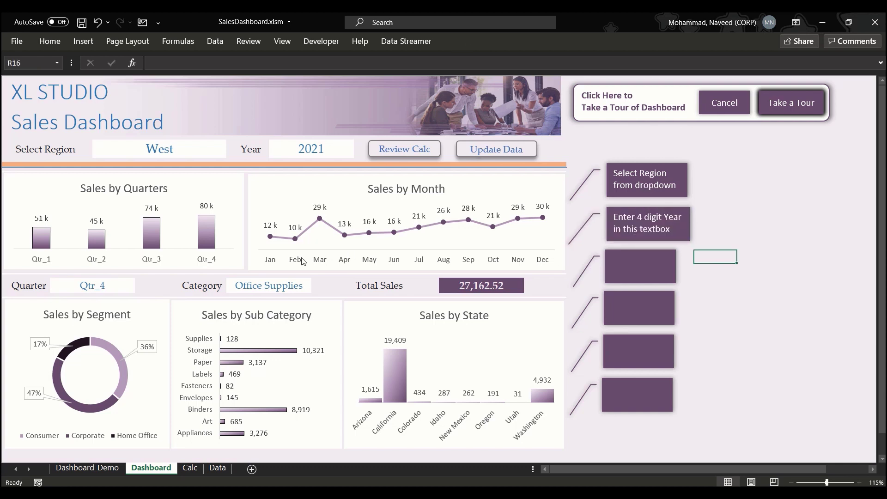
Add the text "Select Quarter from dropdown" to the third callout and widen it slightly to fit
click(631, 259)
right_click(631, 260)
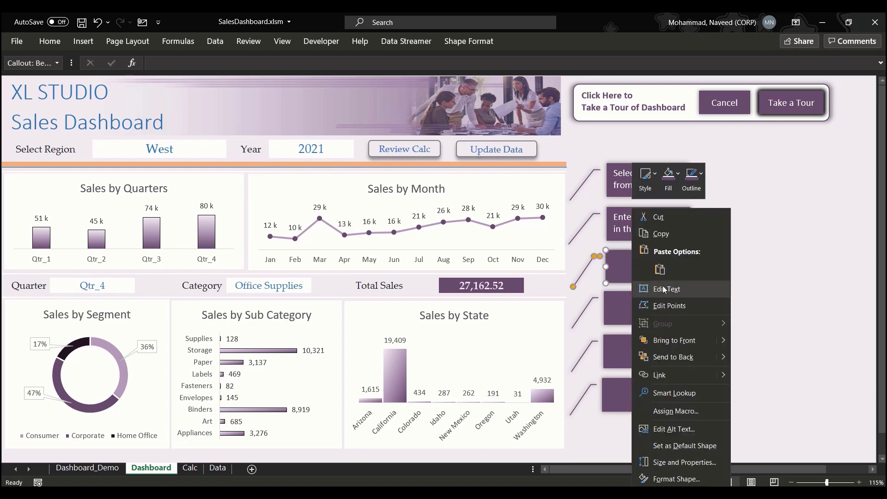
click(659, 289)
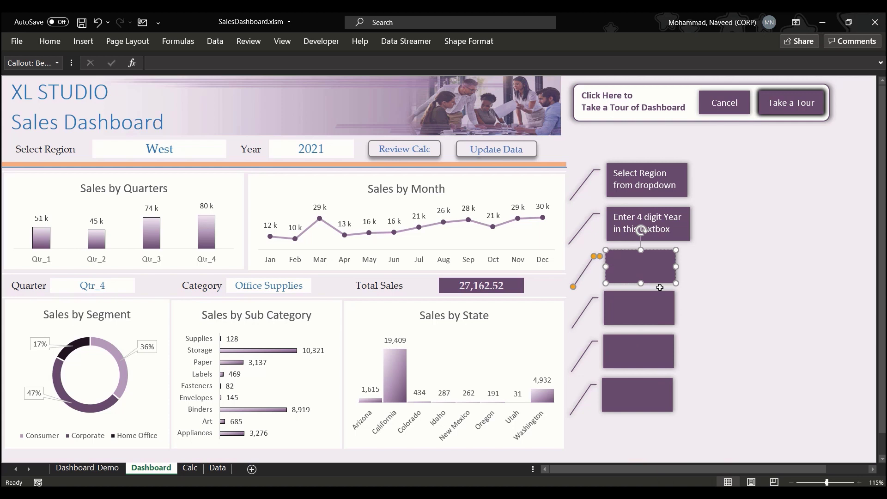
text(Select Quarter from dropdown)
mouse_move(675, 267)
mouse_down()
mouse_move(694, 266)
mouse_move(686, 266)
mouse_up()
click(726, 309)
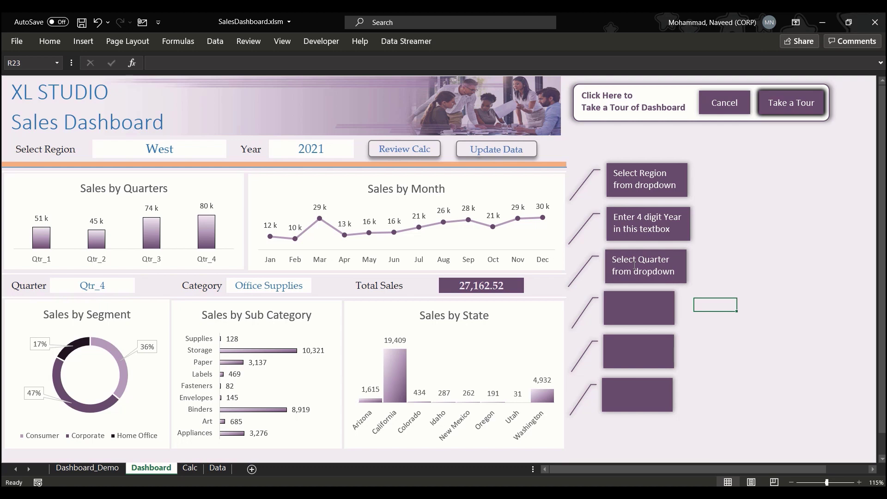
Add the text "Select Category from dropdown" to the fourth callout and widen it to fit on two lines
click(625, 307)
right_click(638, 306)
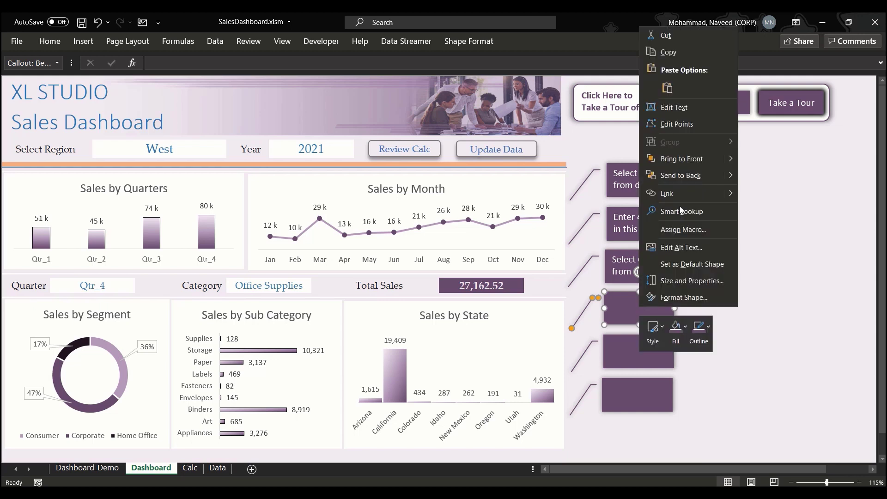
click(684, 109)
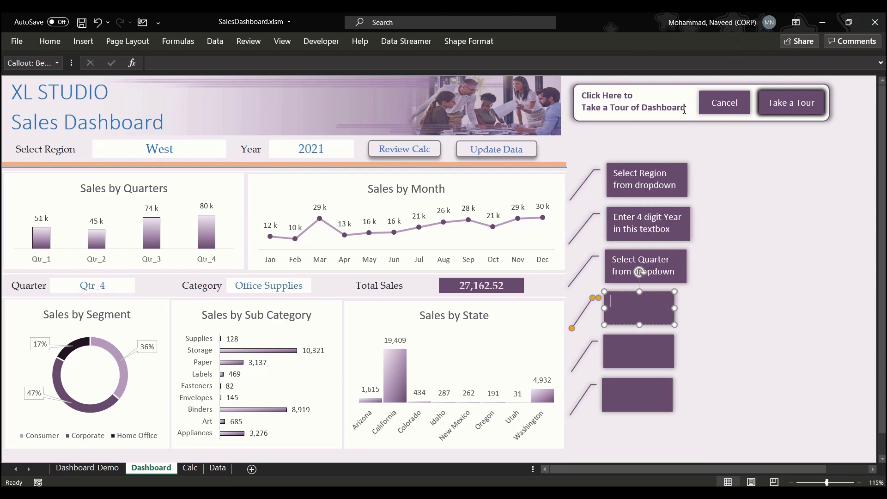
text(Select Category from dropdown)
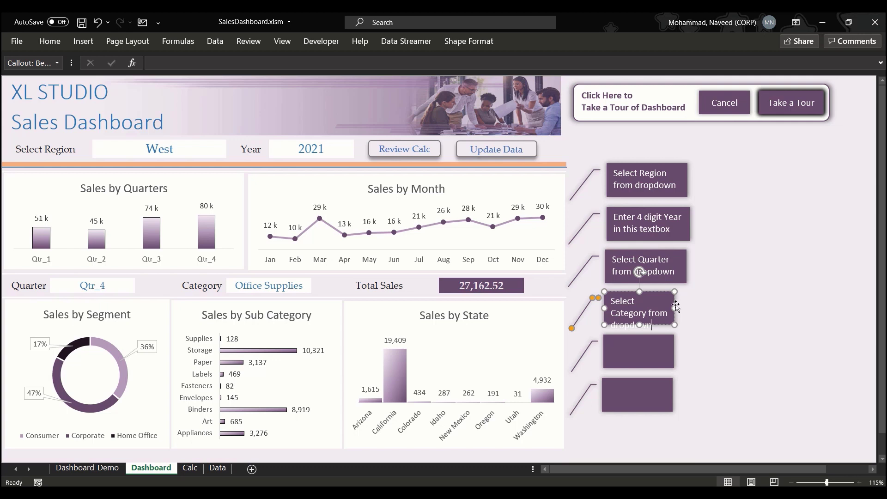
drag(674, 307, 688, 305)
click(729, 340)
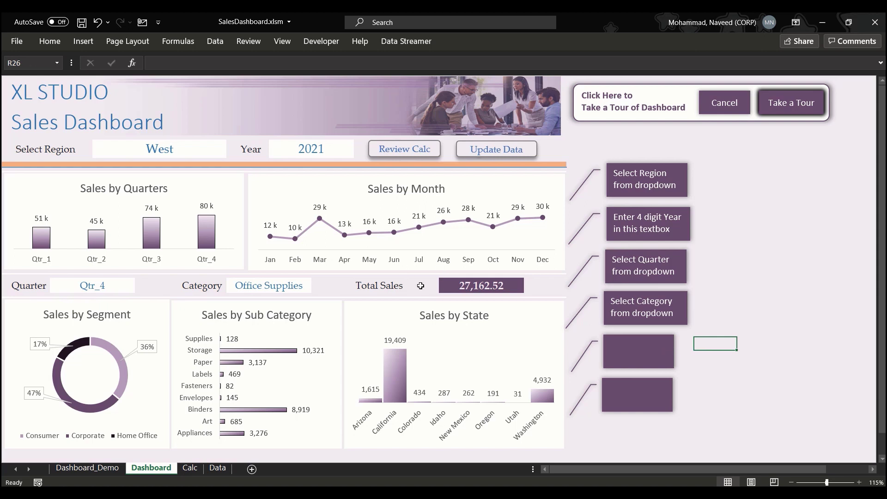
Add the text "Total Sales for Selected 4 Dimensions" to the fifth callout and widen it until all the text fits
click(614, 347)
right_click(614, 347)
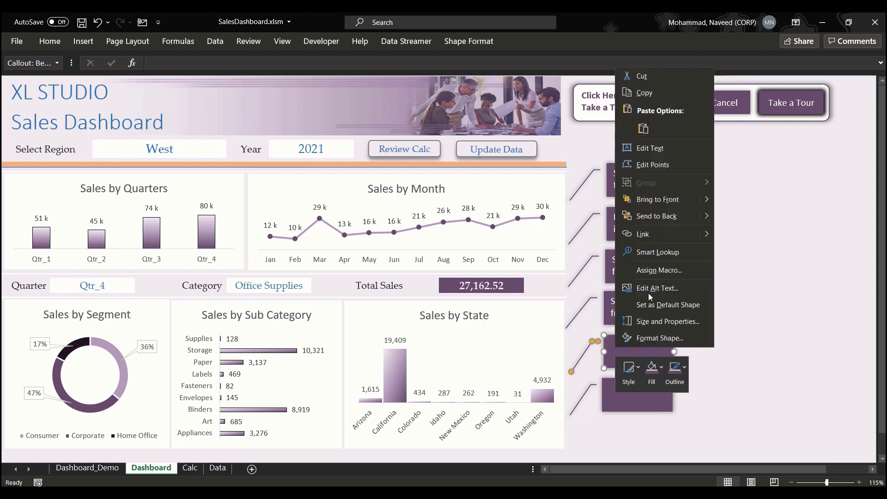
click(659, 147)
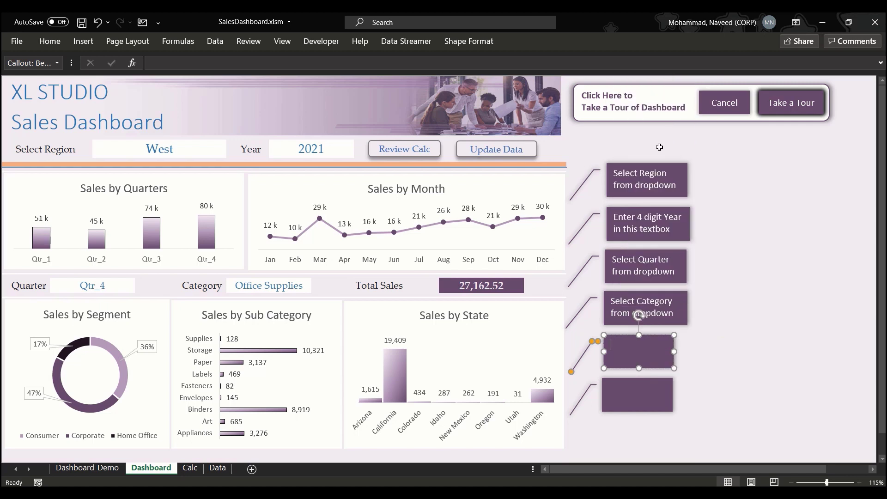
text(Total Sales for Selected 4 Dimensions)
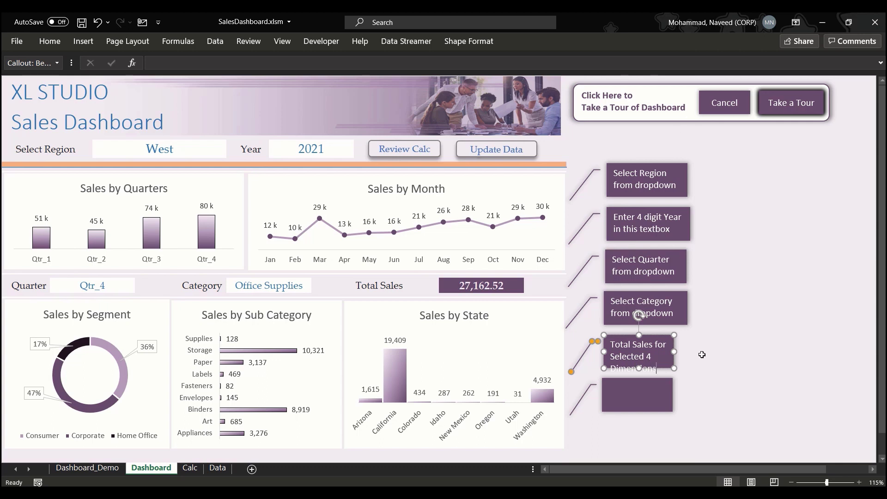
mouse_move(675, 351)
mouse_down()
mouse_move(697, 349)
mouse_move(686, 350)
mouse_up()
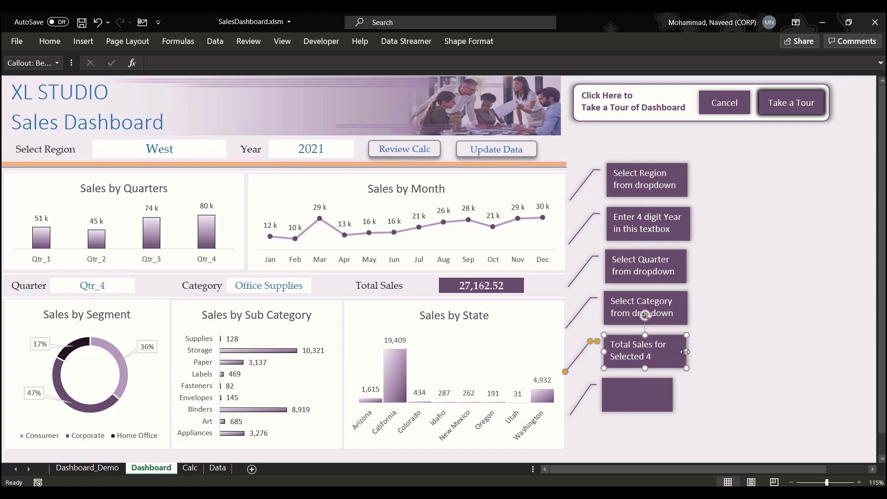
drag(684, 351, 711, 344)
click(723, 369)
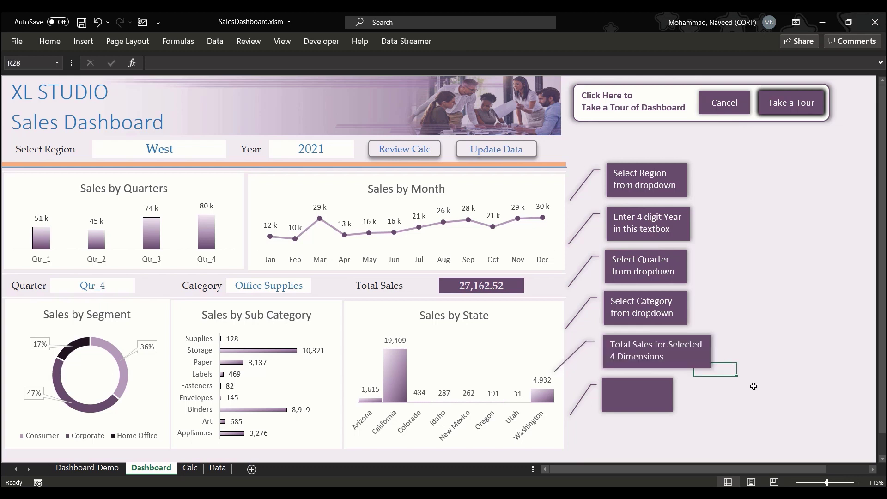
Enter "Use REview Button to review the calculation" in the sixth callout and enlarge the callout to hold about four lines
click(647, 388)
drag(647, 388, 656, 388)
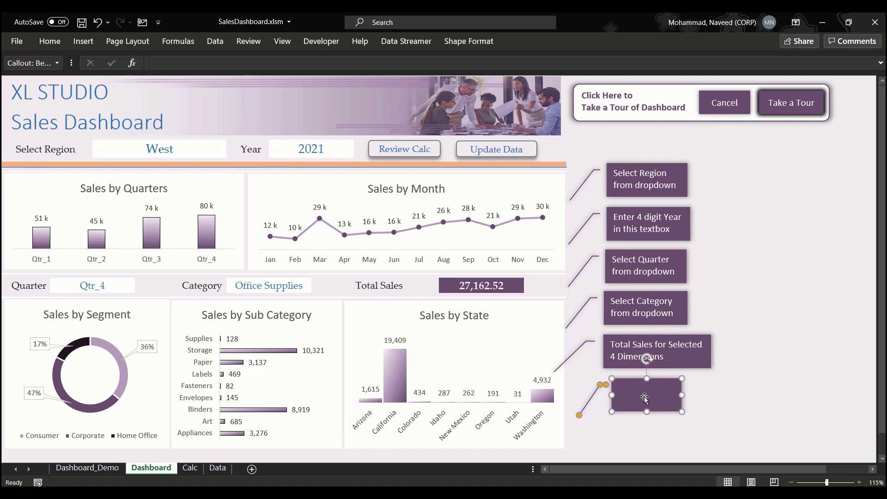
right_click(644, 396)
click(695, 197)
text(Click)
key(ctrl+a)
text(Use REview Button to review the calculation)
drag(681, 395, 734, 394)
drag(675, 414, 673, 436)
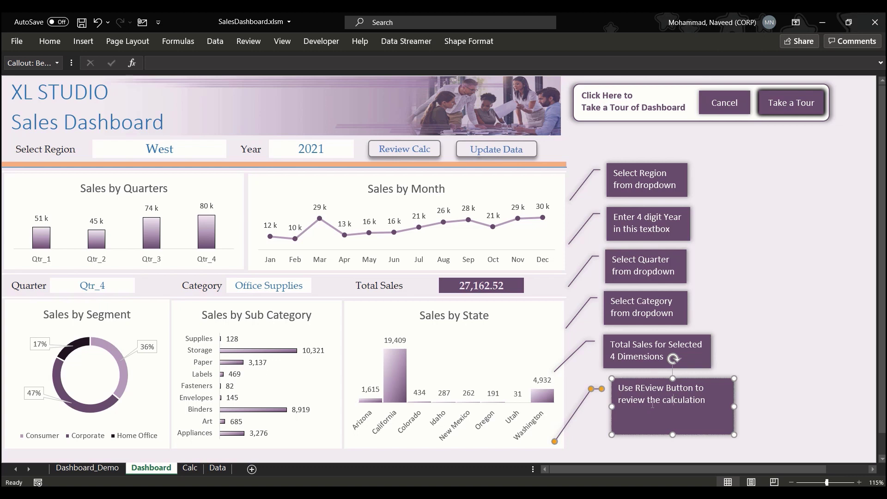
Number the sixth callout's sentence "1." and add a second line reading "2. Use Update Button to edit/update raw data"
key(Up)
text(1. )
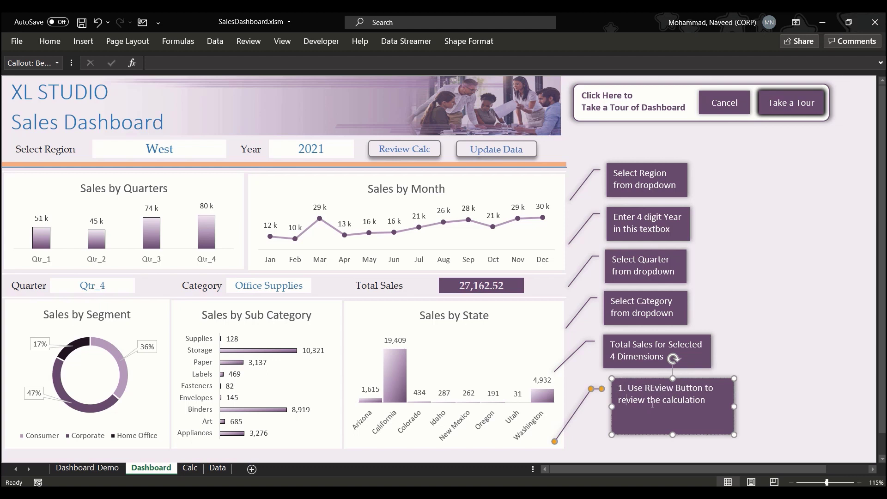
text(2. Use Update Button to edit.update)
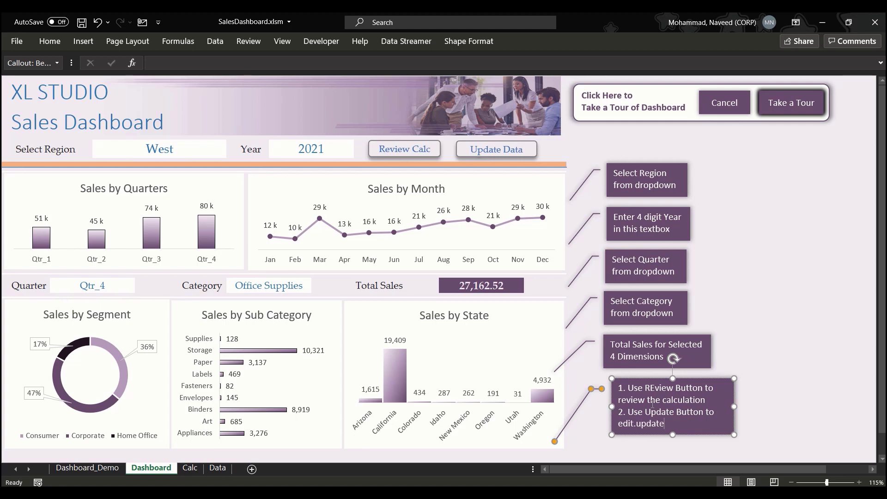
key(BackSpace)
key(BackSpace)
key(BackSpace)
key(BackSpace)
key(BackSpace)
key(BackSpace)
key(BackSpace)
key(BackSpace)
text(t/update raw data)
click(775, 397)
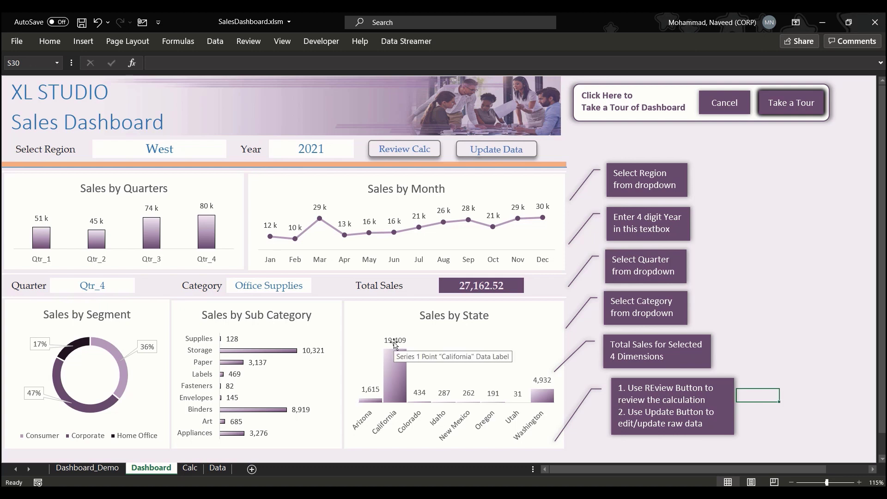
Select the "Select Region from dropdown" callout and open the Selection Pane for the sheet's objects
click(715, 230)
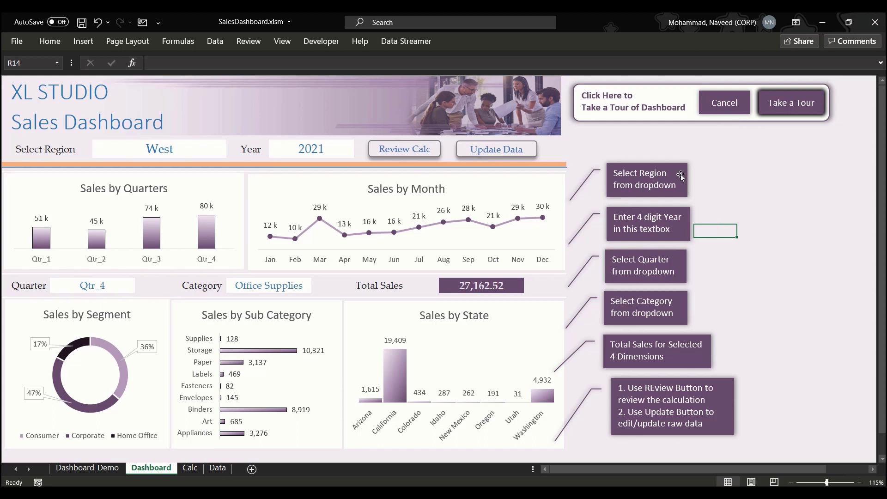
click(649, 163)
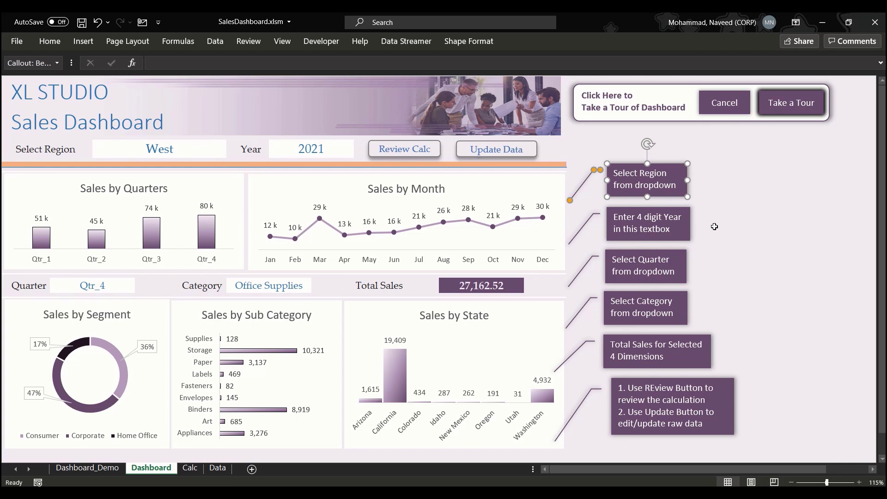
click(662, 210)
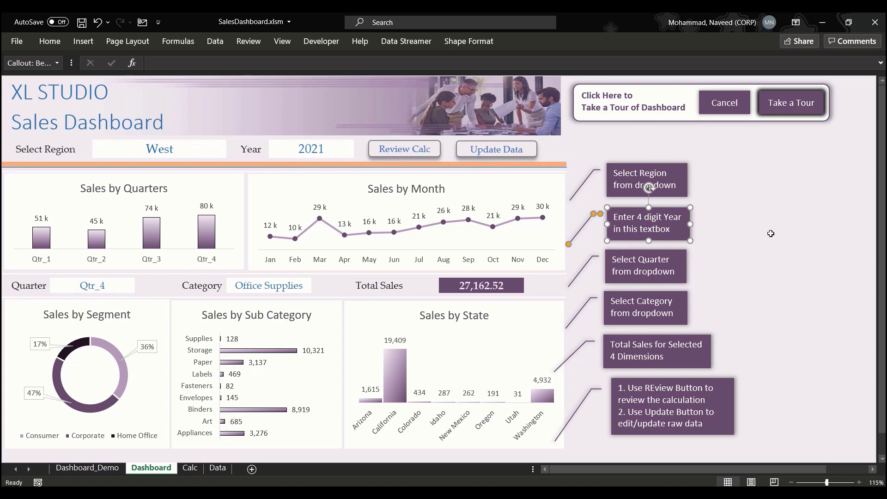
click(664, 165)
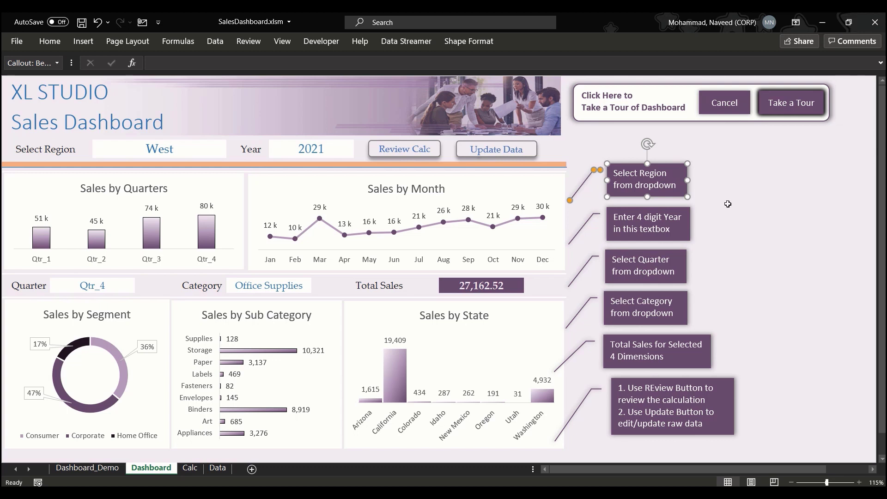
click(52, 47)
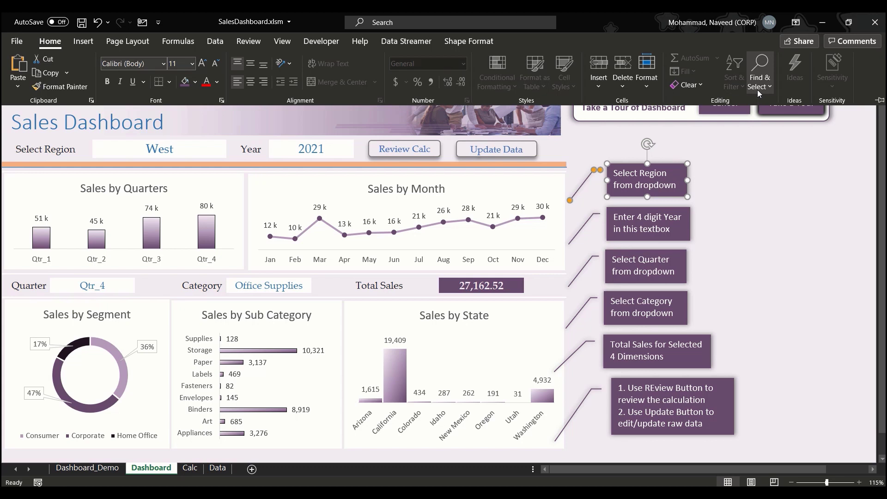
click(757, 89)
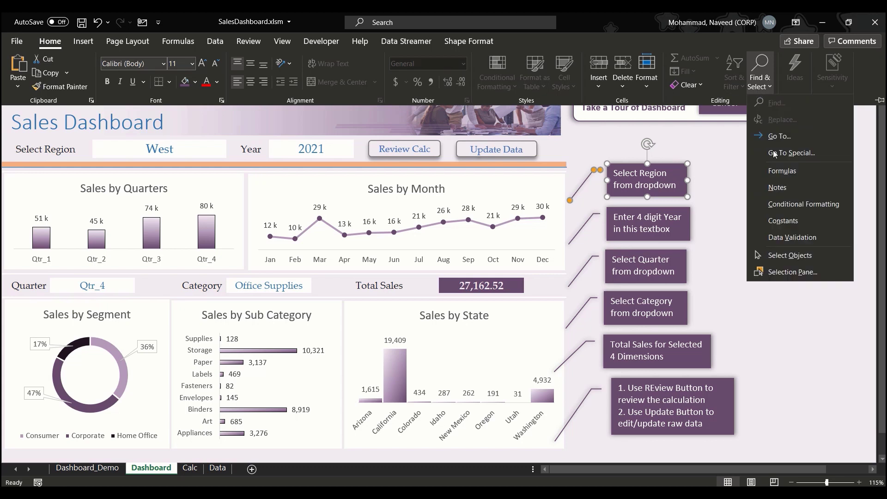
click(783, 273)
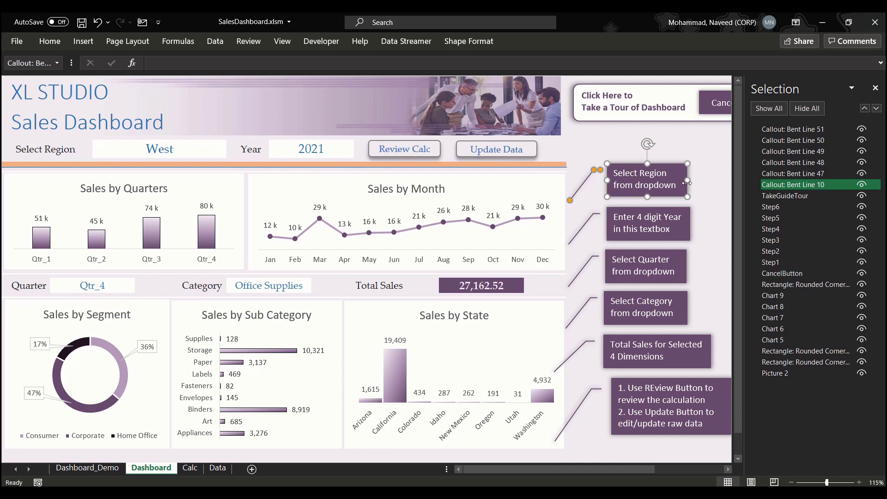
Rename the "Select Region from dropdown" callout object as Callout1
click(697, 203)
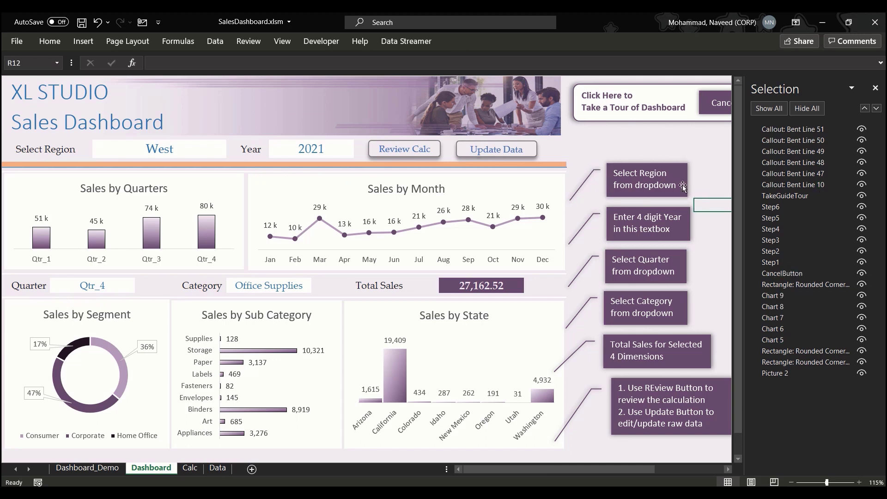
click(669, 165)
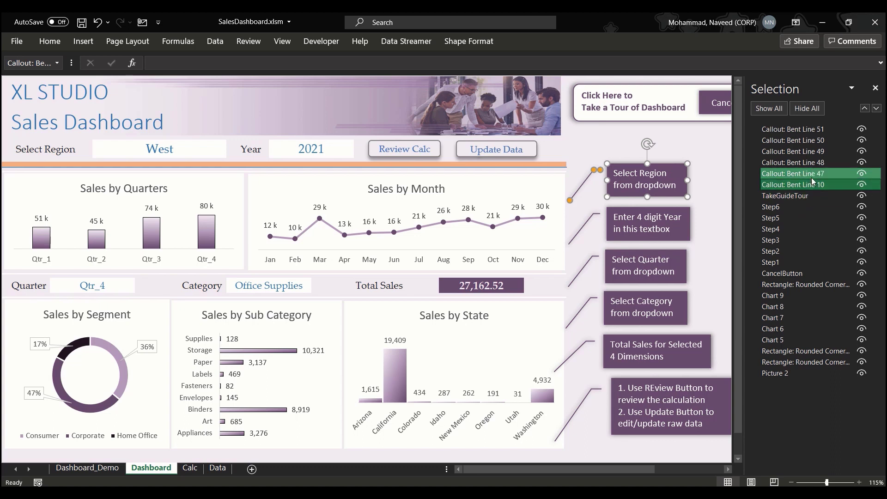
click(789, 186)
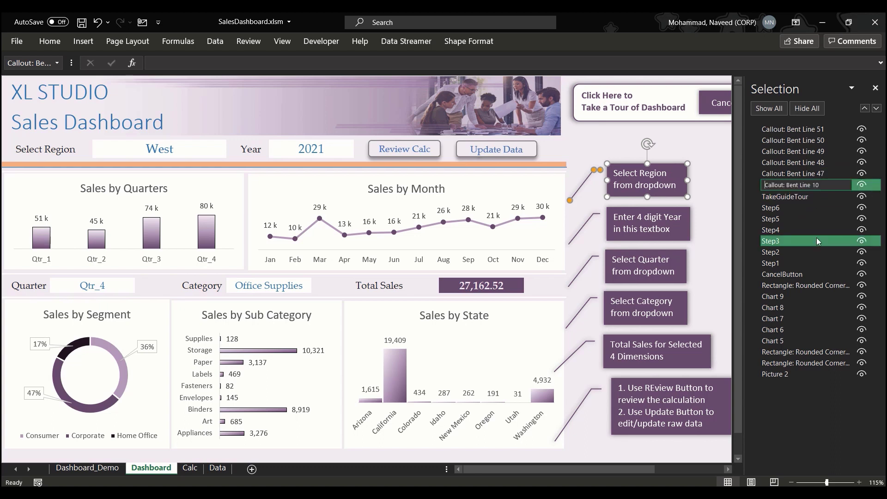
key(ctrl+a)
text(Callout1)
key(Return)
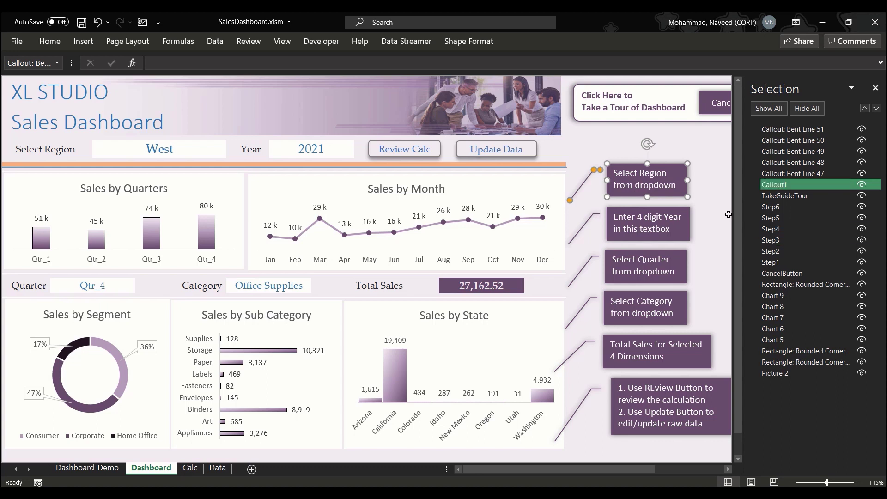
Rename the "Enter 4 digit Year" callout as Callout2 and the "Select Quarter" callout as Callout3
click(665, 212)
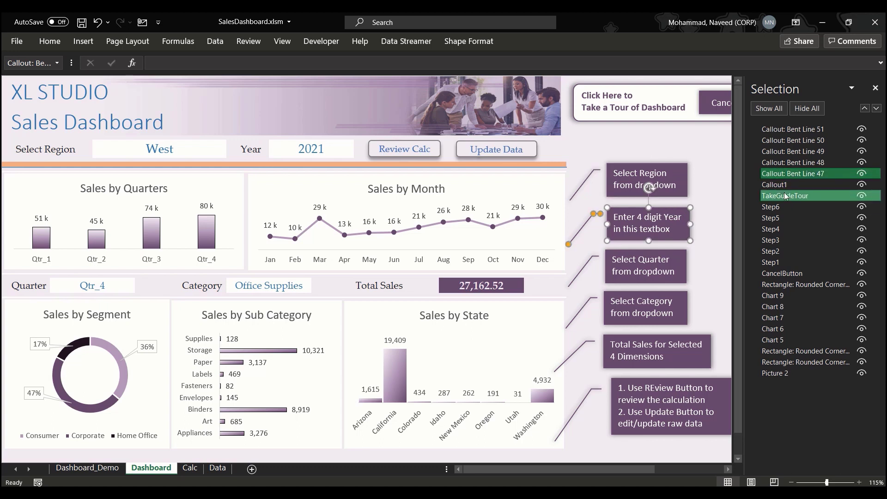
click(787, 173)
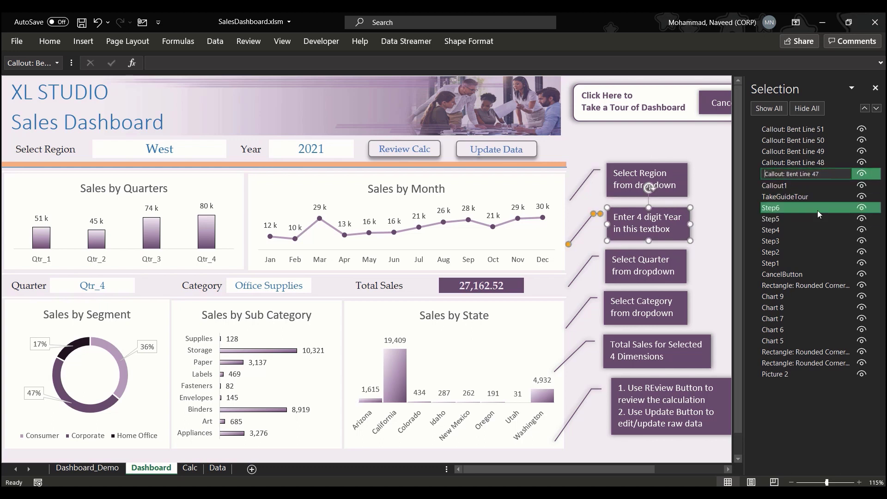
text(Callout2)
key(Return)
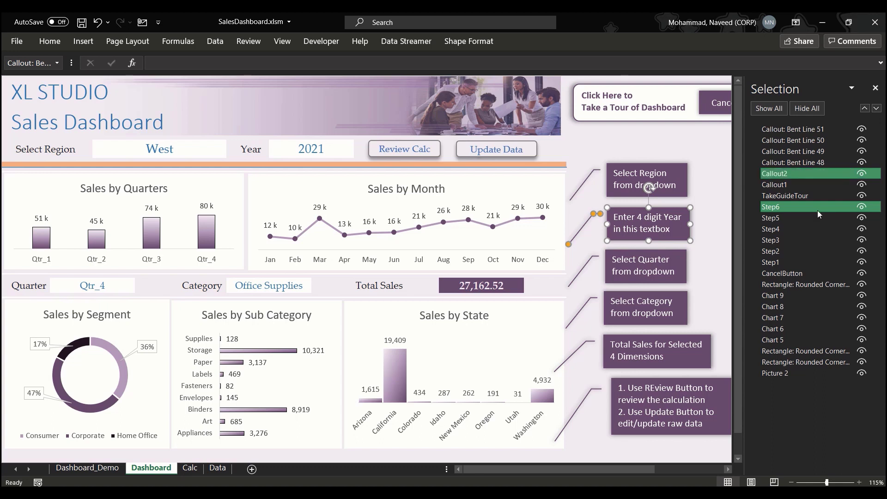
click(652, 250)
click(797, 165)
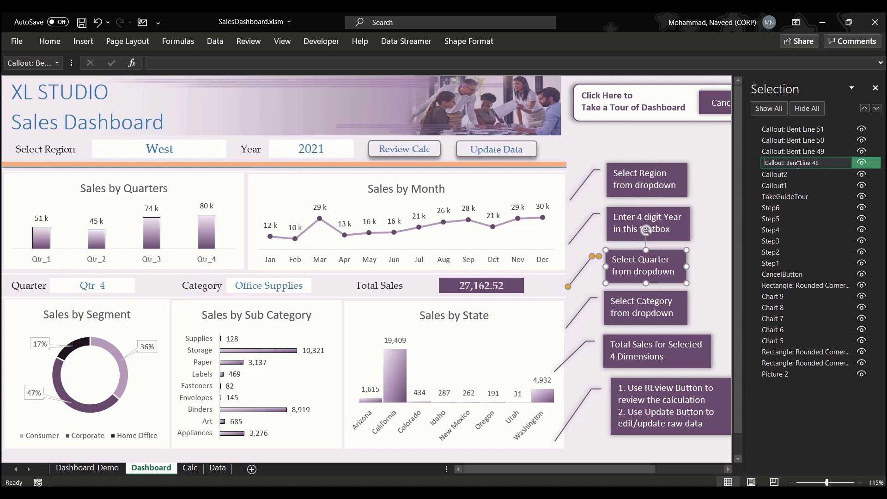
key(ctrl+a)
text(Callout)
key(Return)
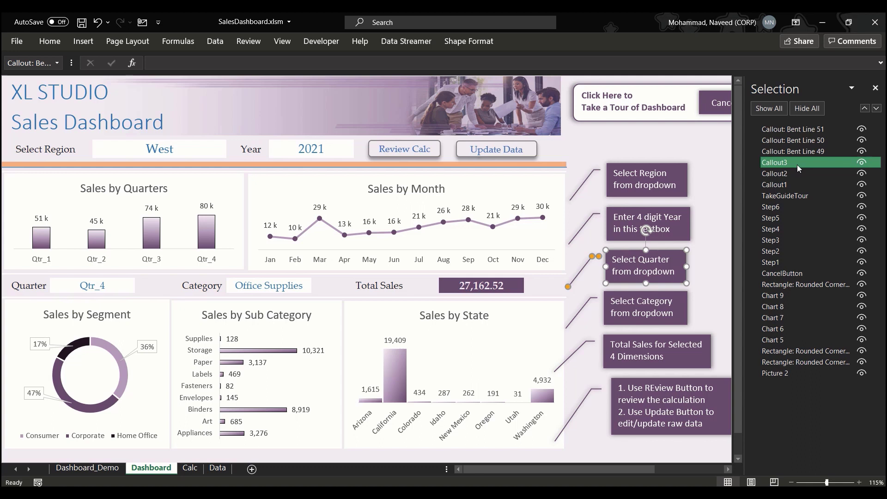
Rename the "Select Category" callout as Callout4 and the "Total Sales for Selected 4 Dimensions" callout as Callout5
click(669, 295)
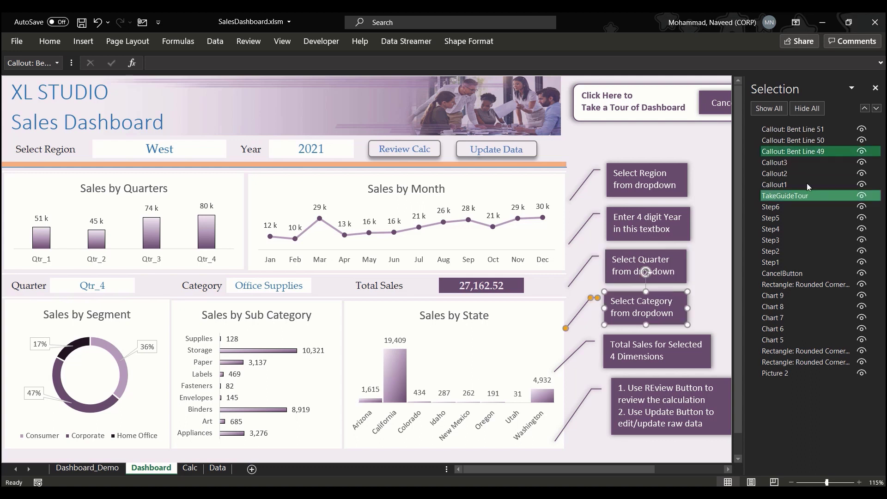
click(791, 154)
text(Callout4)
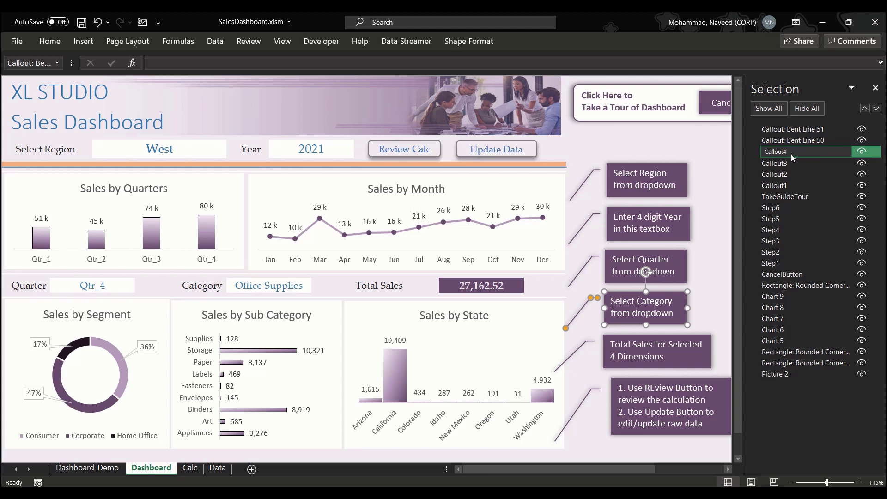
key(Return)
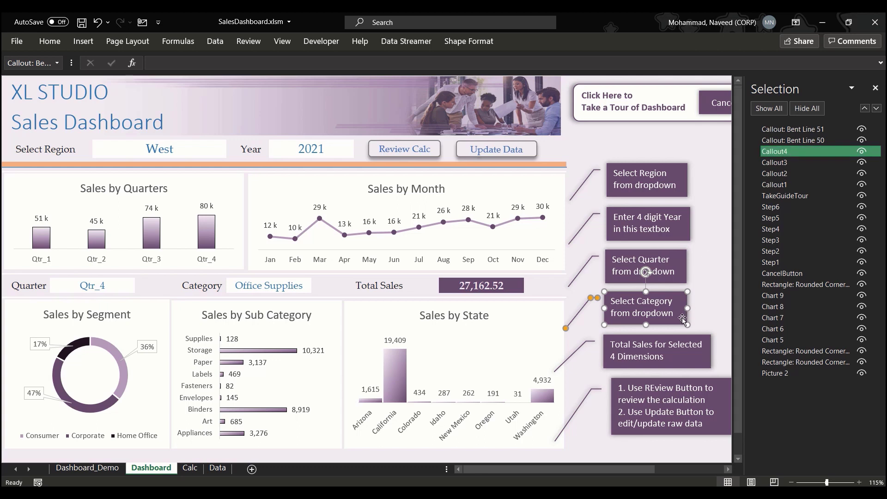
click(682, 341)
click(812, 140)
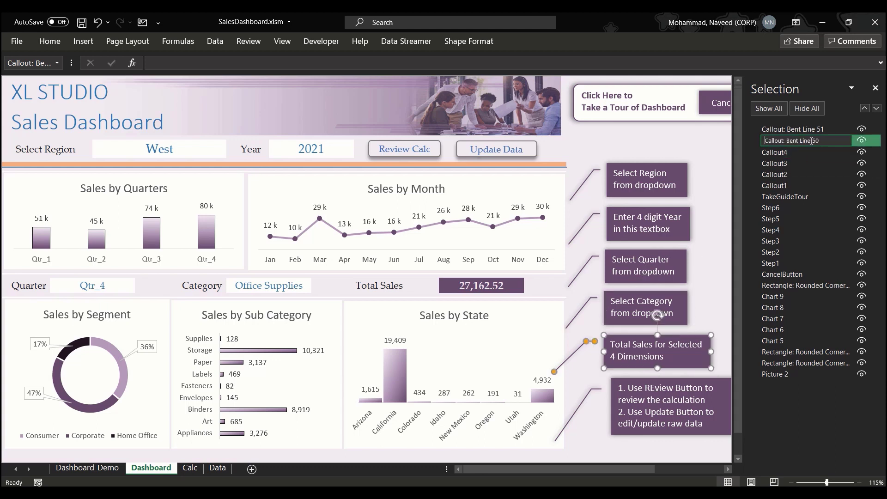
key(ctrl+a)
text(Callout5)
key(Return)
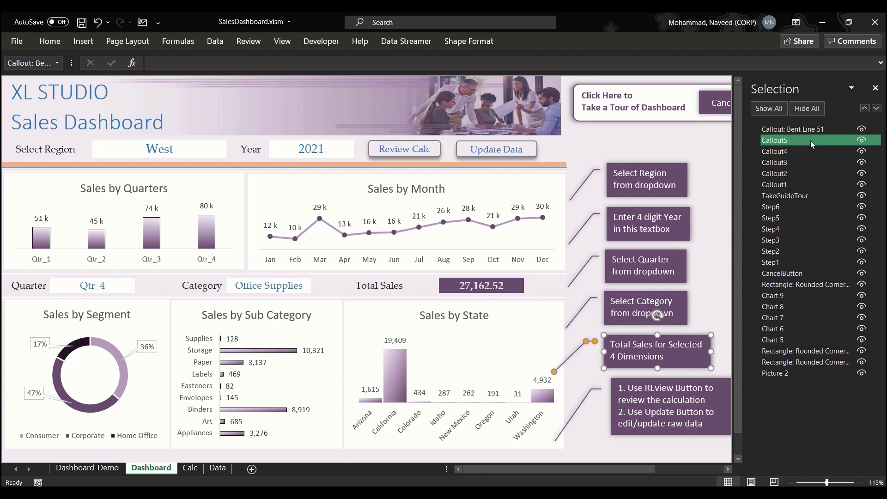
Rename the callout explaining the Review and Update buttons as Callout6
click(660, 381)
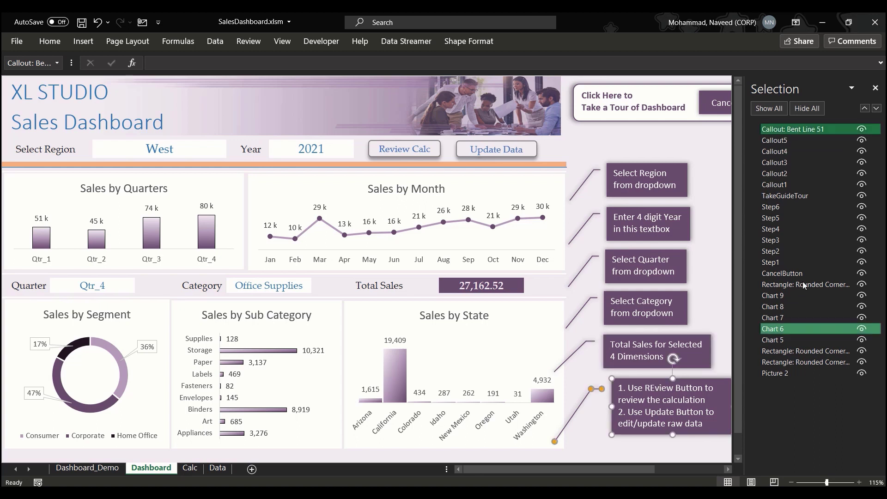
click(792, 130)
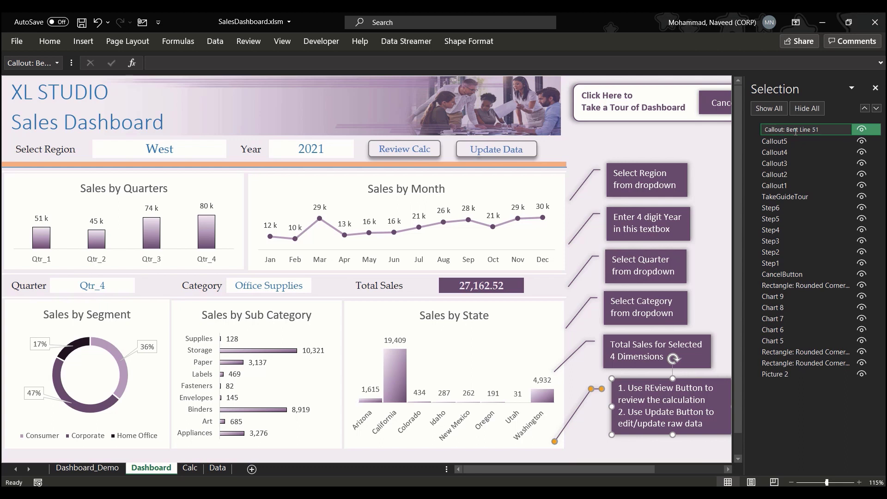
key(ctrl+a)
text(Callout6)
key(Return)
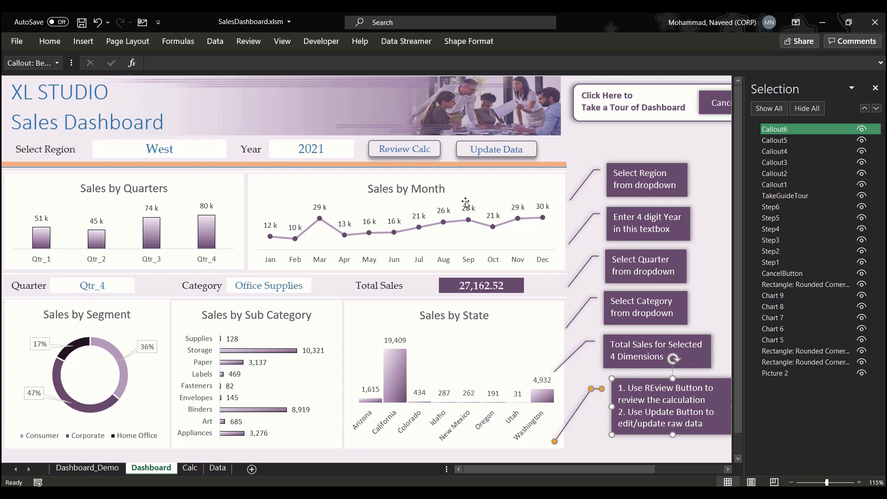
Place Callout1 over the banner above the Region field and Callout2 above the Year field, ending each leader line on its field
click(655, 163)
drag(655, 162, 268, 99)
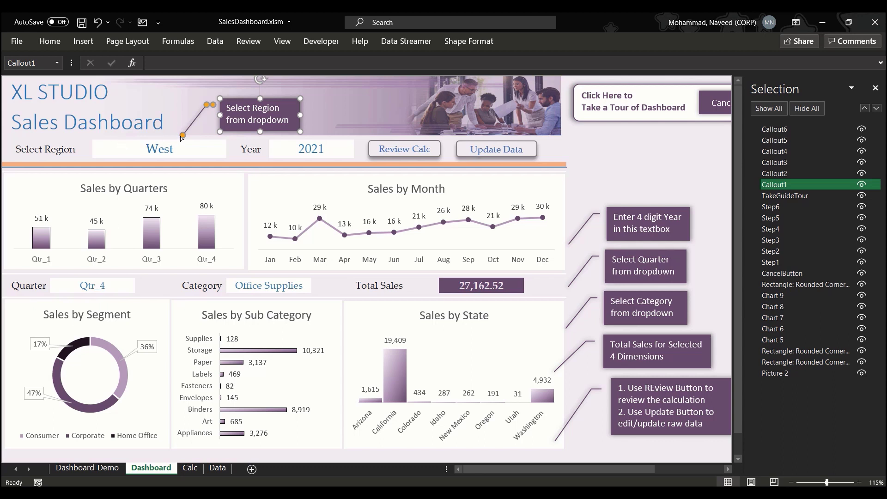
drag(181, 137, 183, 147)
click(611, 166)
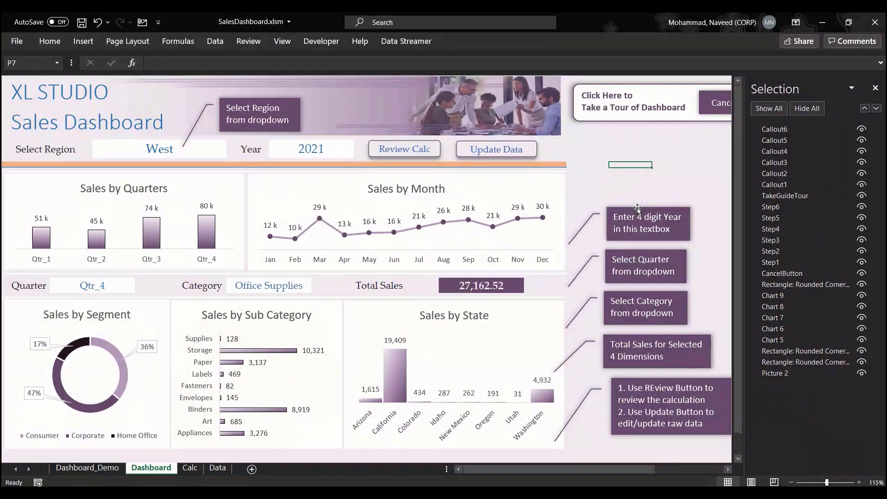
drag(637, 208, 390, 98)
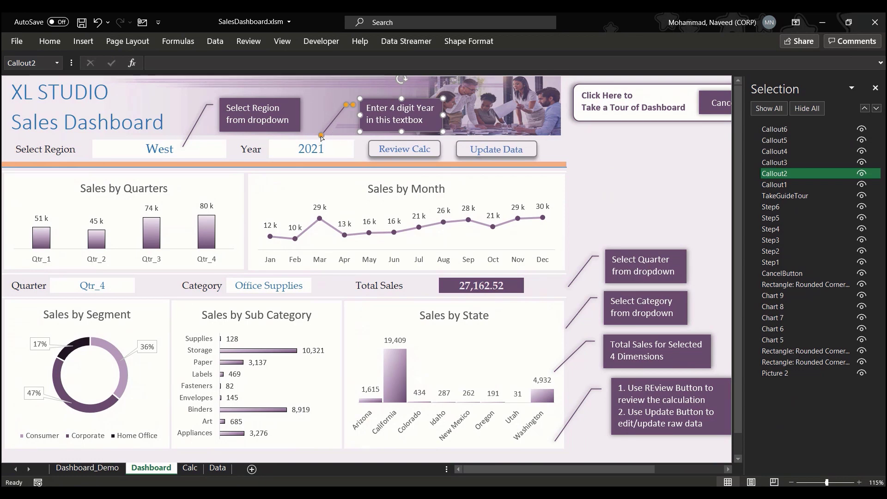
drag(322, 138, 327, 149)
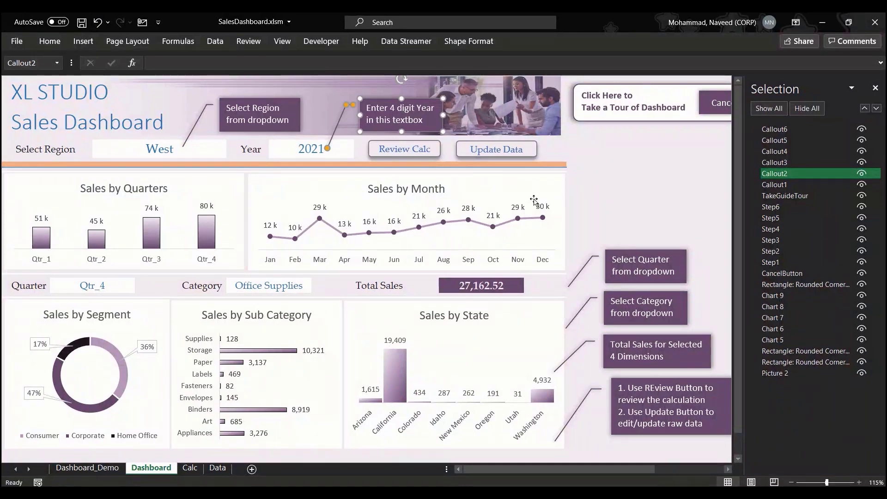
click(647, 205)
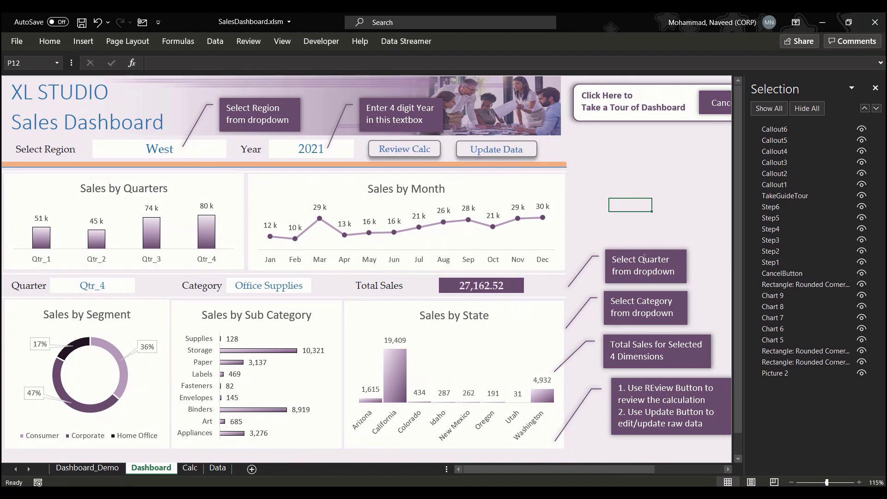
Place Callout3 above the Quarter field and Callout4 above the Category field, ending each leader line on its field
drag(626, 252, 158, 233)
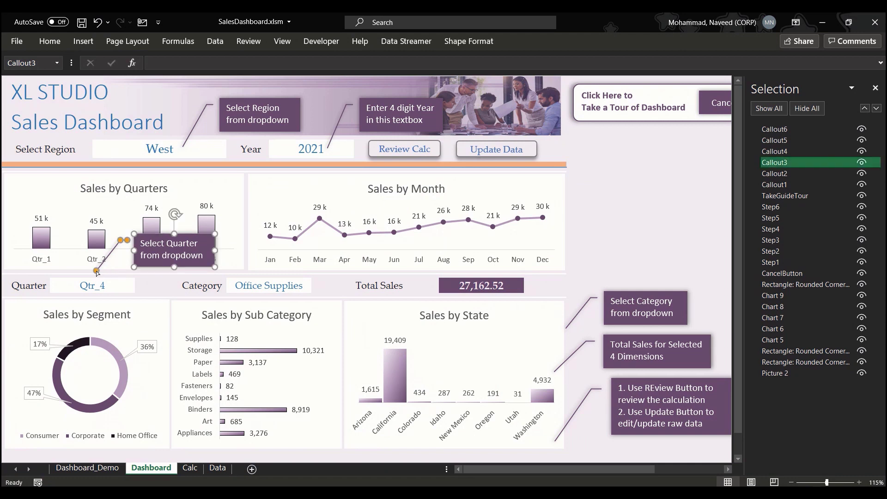
drag(97, 272, 89, 280)
click(589, 216)
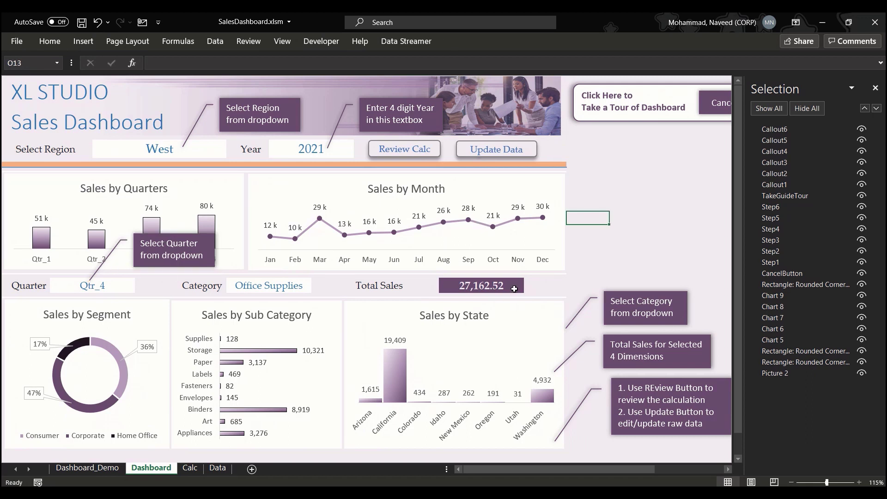
drag(623, 293, 323, 235)
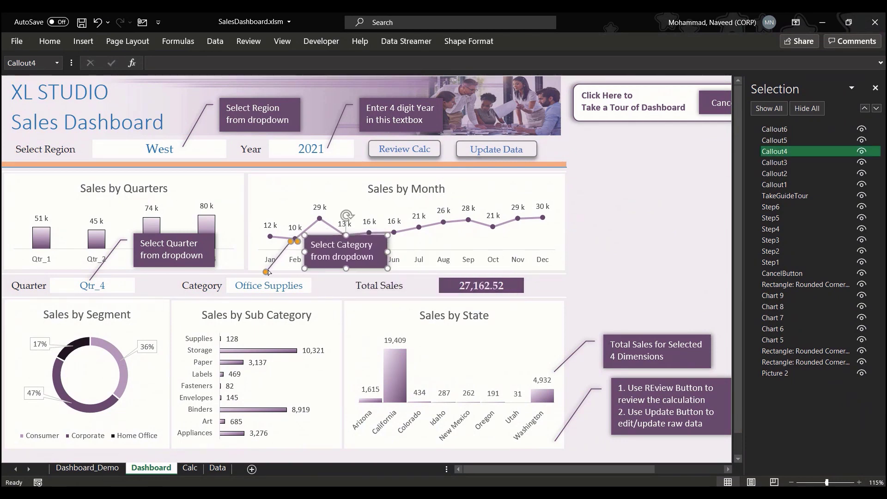
drag(266, 272, 261, 283)
click(634, 244)
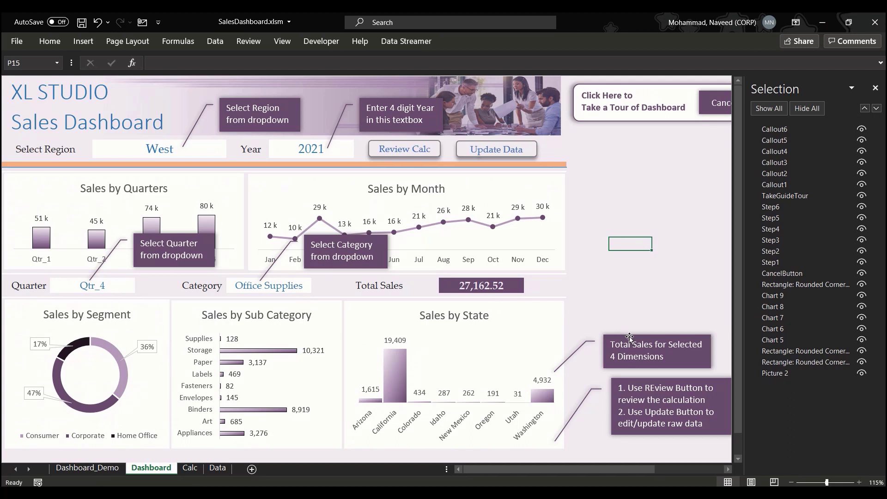
Place Callout5 above the Total Sales value and end its leader line on that cell
drag(629, 336, 553, 236)
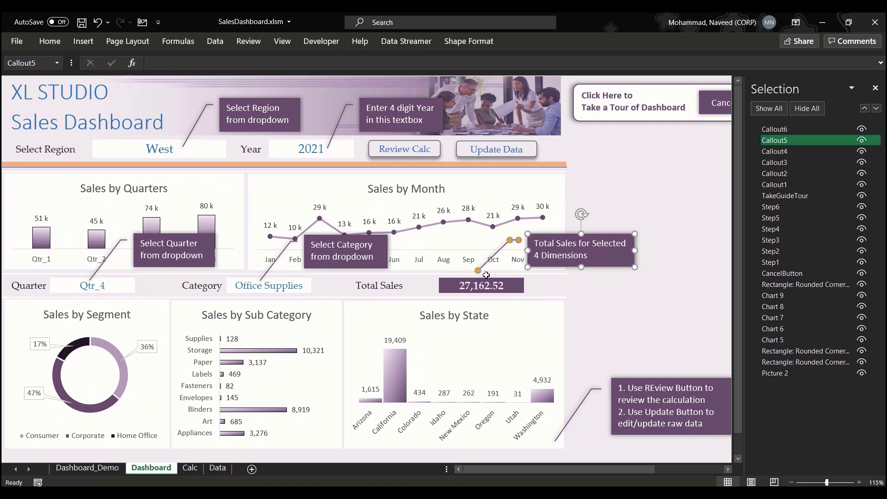
drag(478, 270, 478, 281)
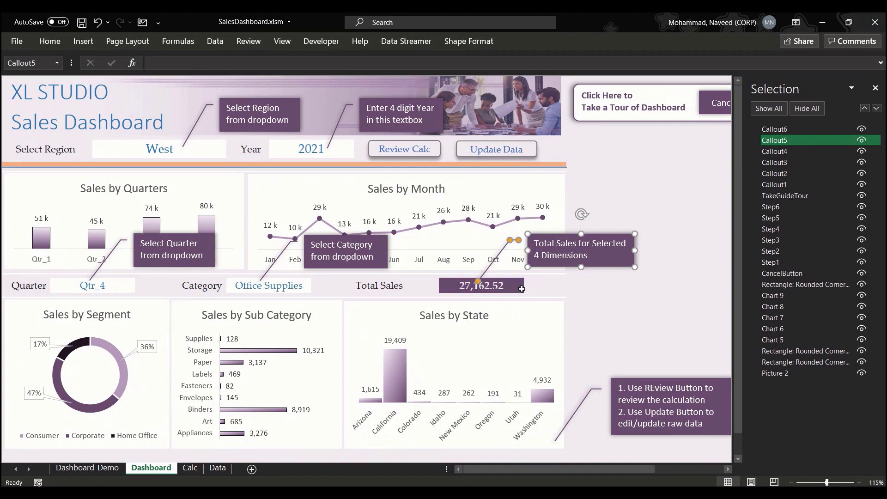
click(612, 310)
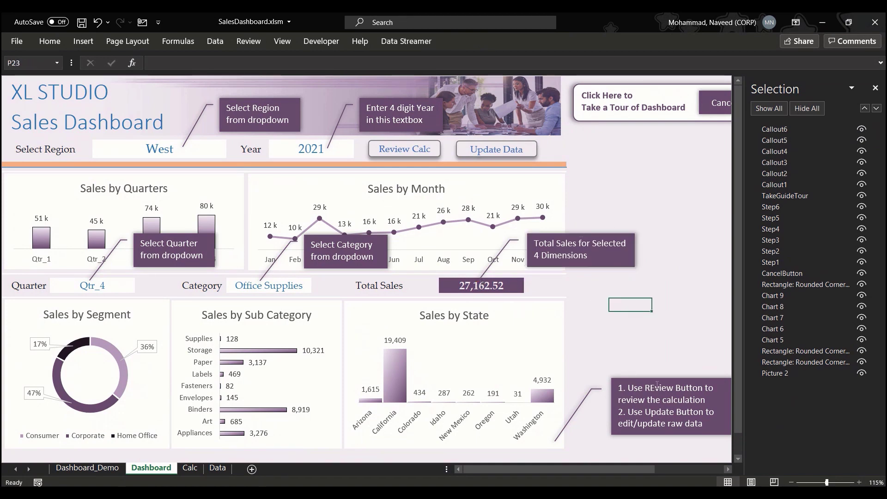
Move Callout6 beside the Sales by Month chart and bend its leader line so it ends just below the Review Calc and Update Data buttons
drag(654, 380, 649, 161)
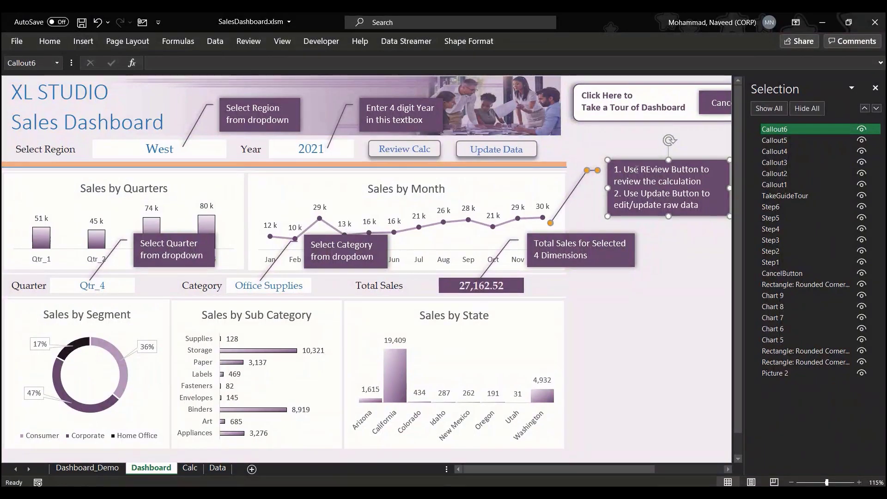
drag(637, 170, 626, 165)
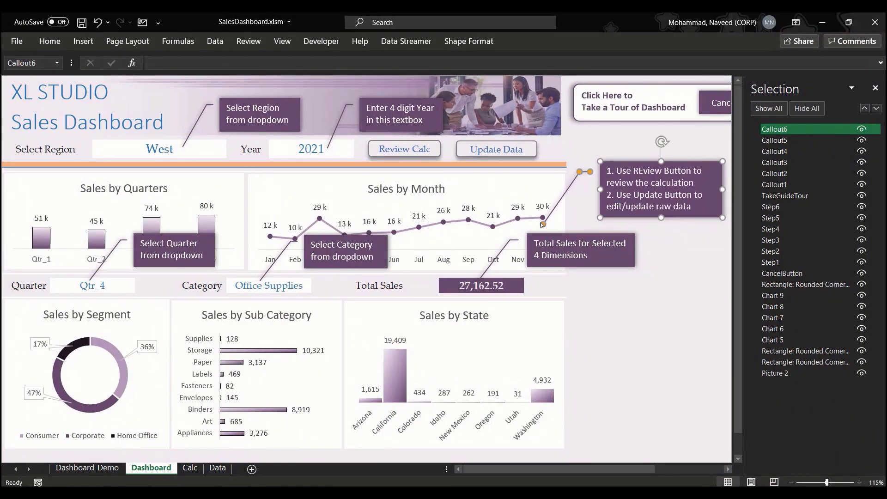
drag(543, 225, 454, 163)
drag(580, 171, 548, 190)
drag(627, 163, 619, 159)
click(674, 266)
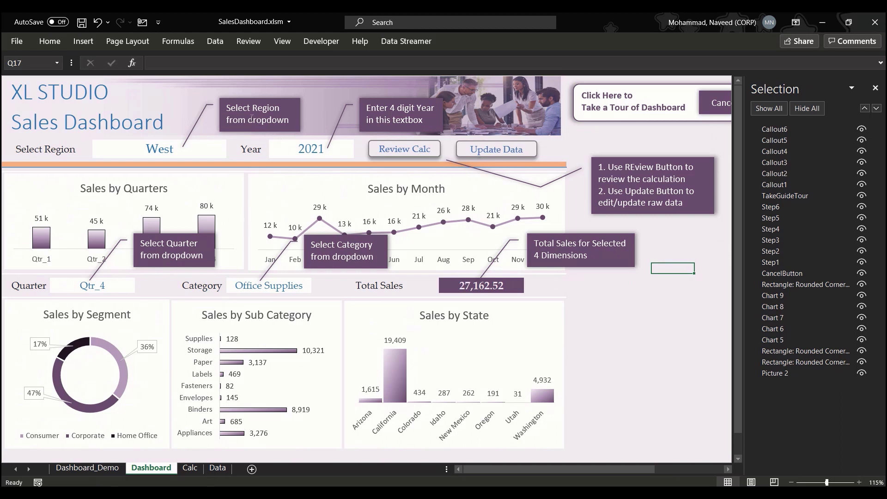
click(639, 332)
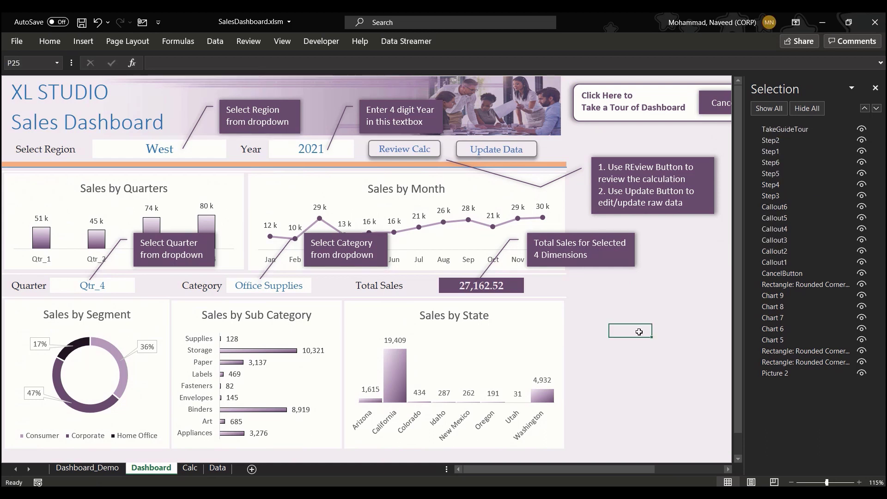